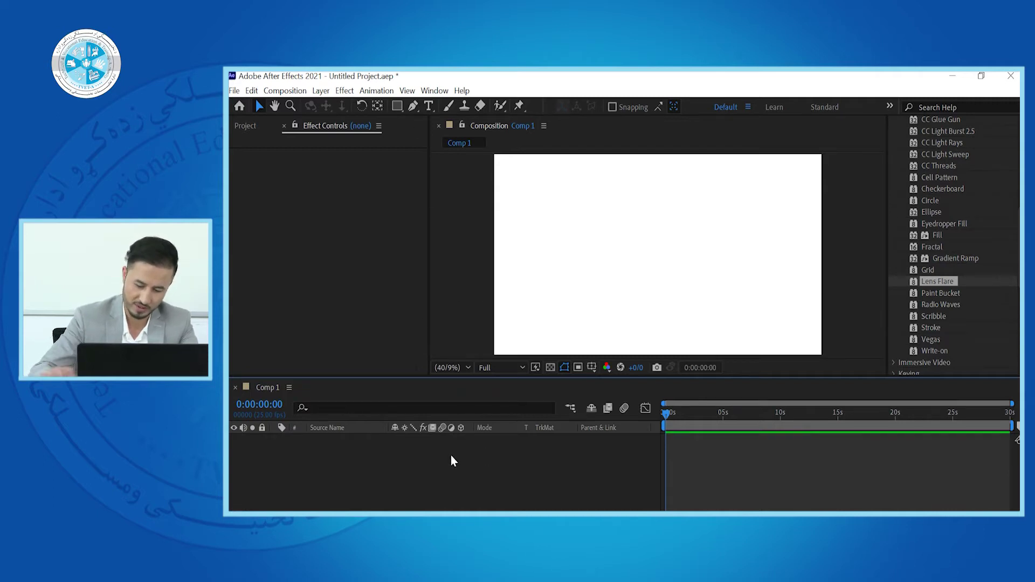
# Set the background color of Comp 1 to black (000000) in the composition settings
pyautogui.hotkey('ctrl', 'k')
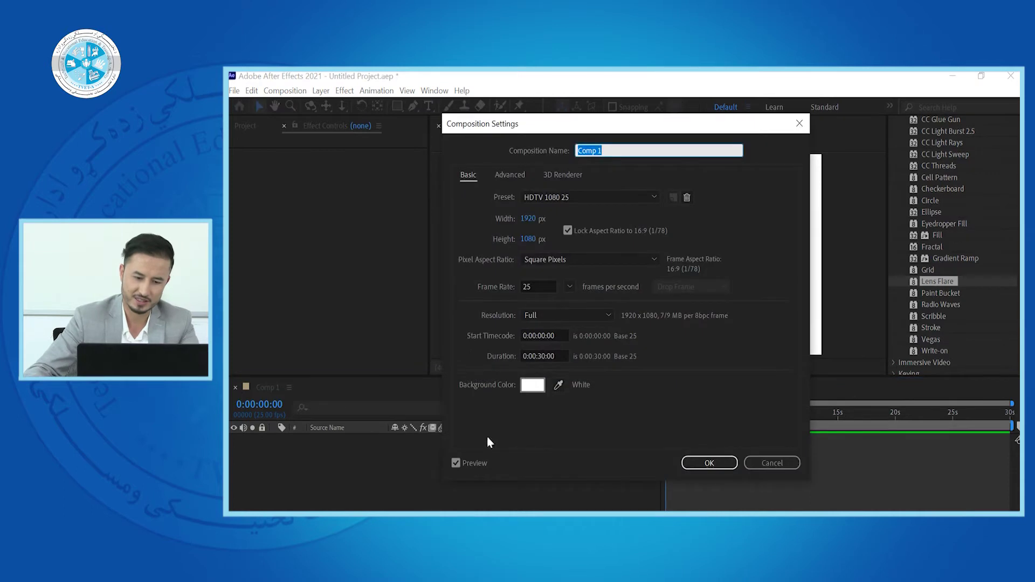
pyautogui.click(533, 384)
pyautogui.moveTo(524, 386)
pyautogui.mouseDown()
pyautogui.moveTo(492, 384)
pyautogui.moveTo(457, 404)
pyautogui.mouseUp()
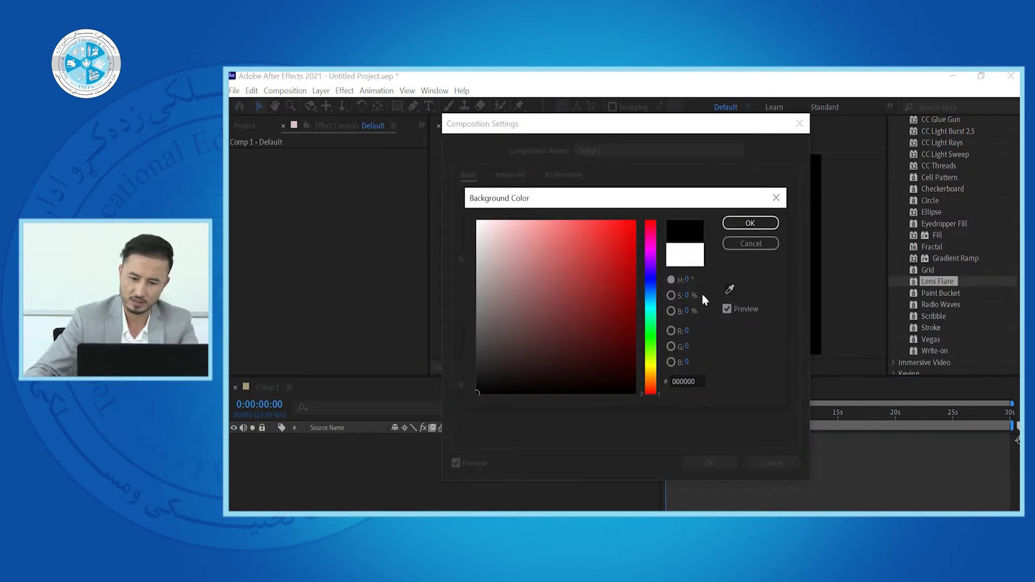
pyautogui.click(750, 223)
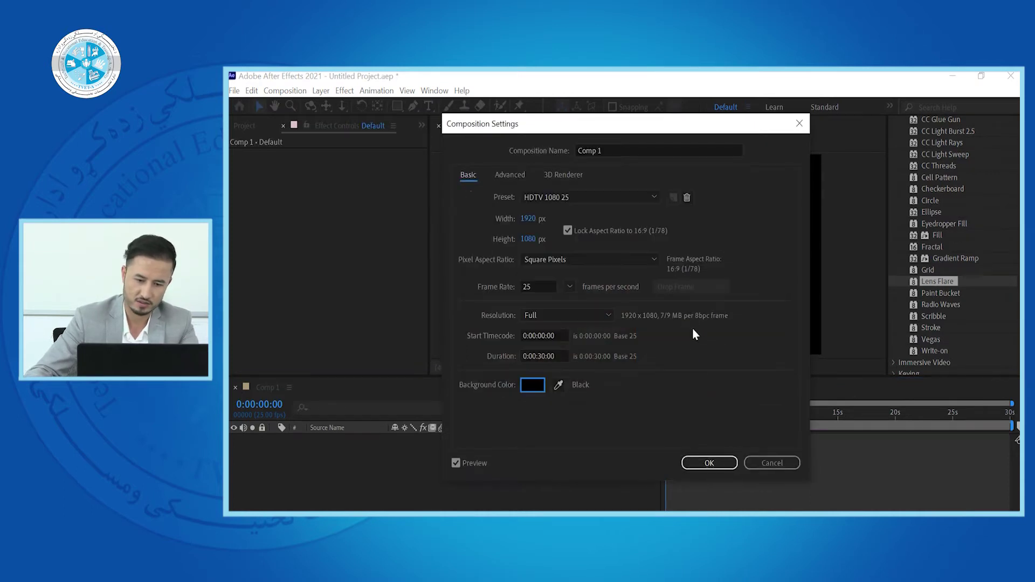
pyautogui.click(706, 463)
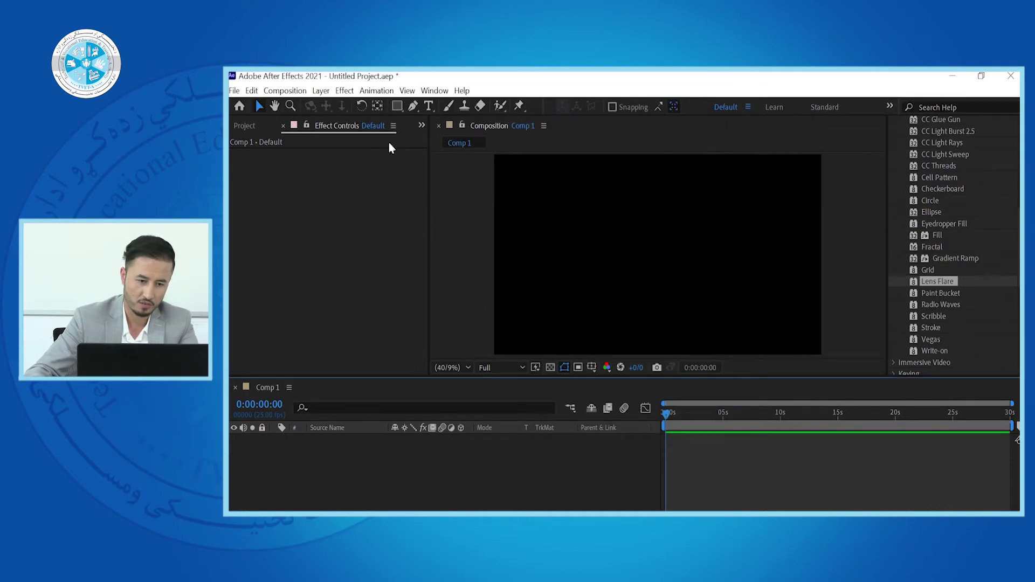
# Add a new empty text layer to Comp 1
pyautogui.press('Tab')
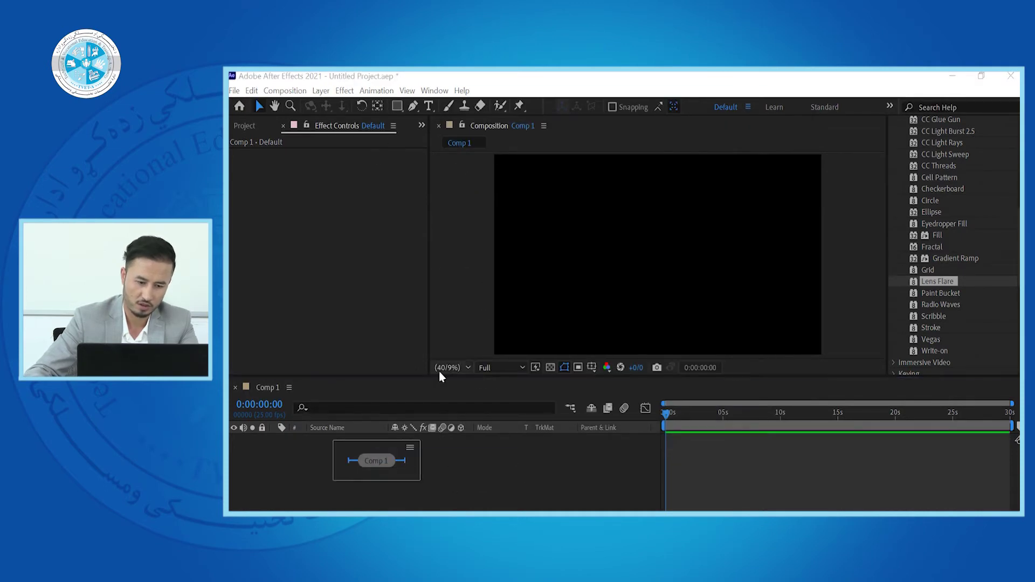
pyautogui.rightClick(387, 471)
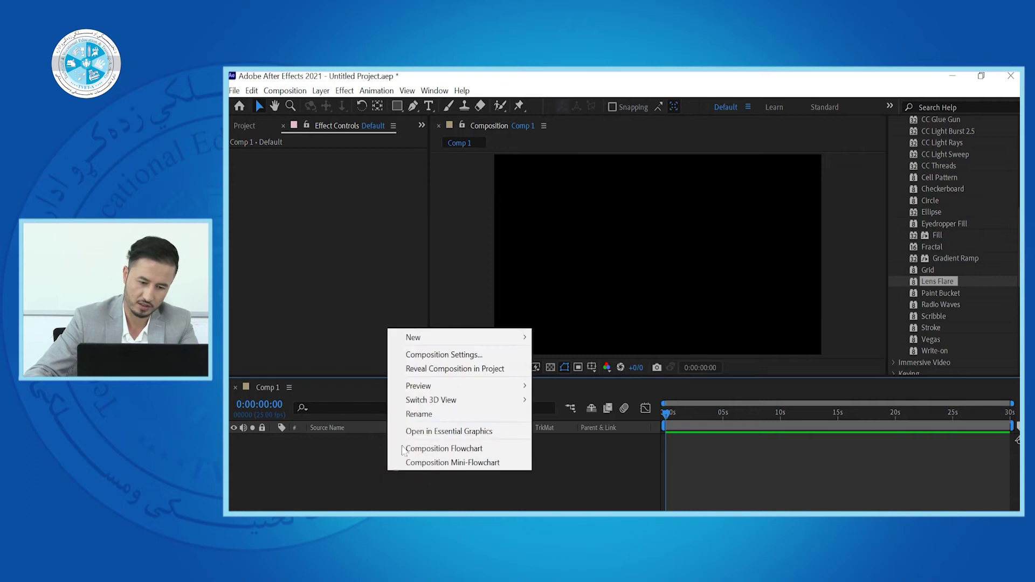
pyautogui.moveTo(456, 338)
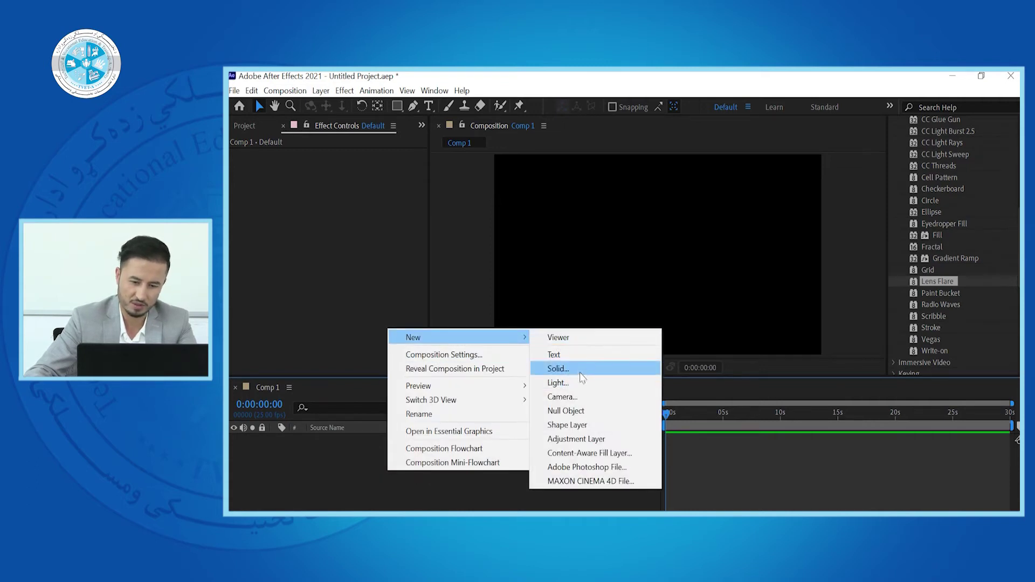
pyautogui.click(560, 354)
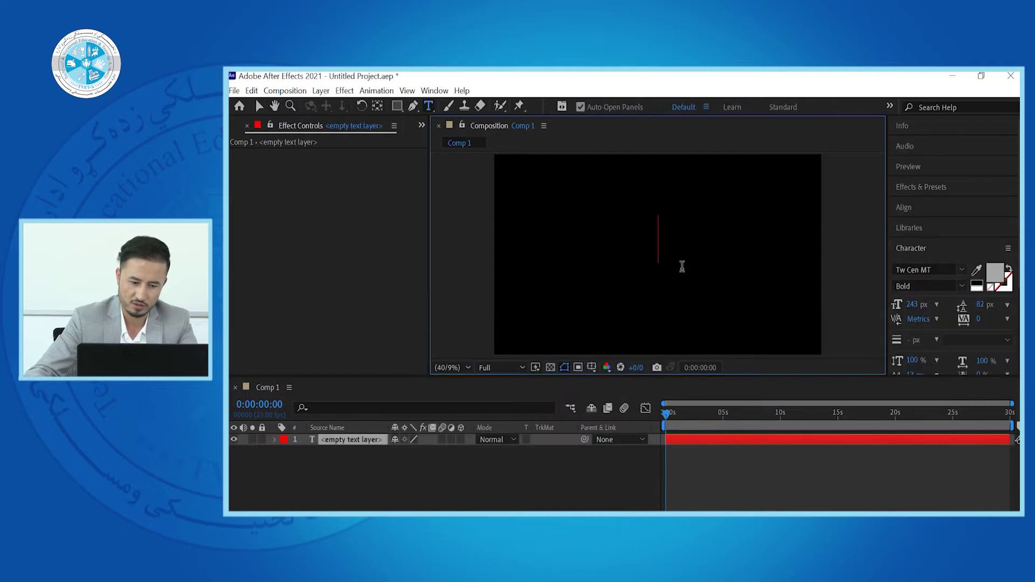
pyautogui.write('.')
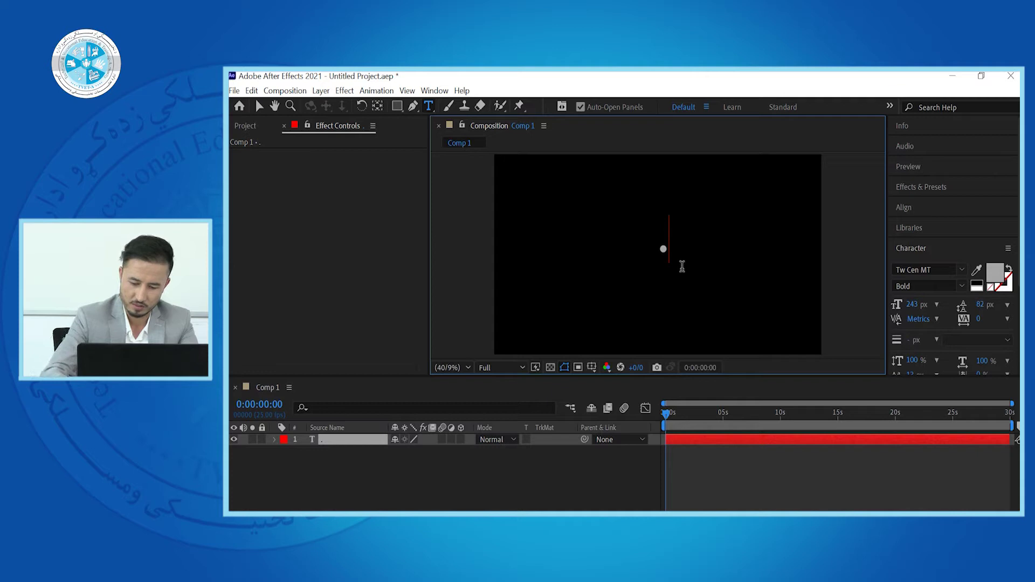
pyautogui.press('BackSpace')
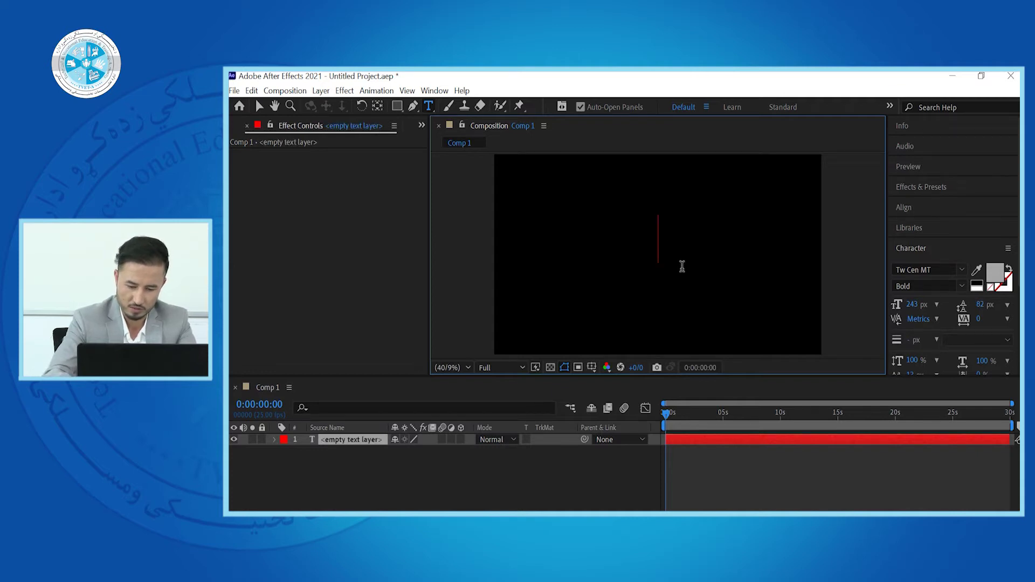
pyautogui.write('0')
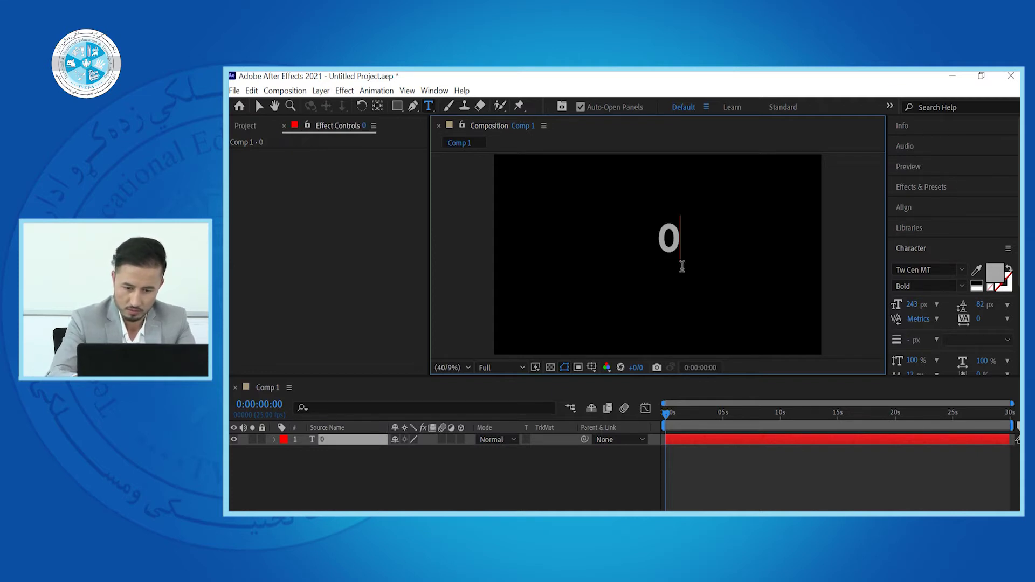
pyautogui.press('BackSpace')
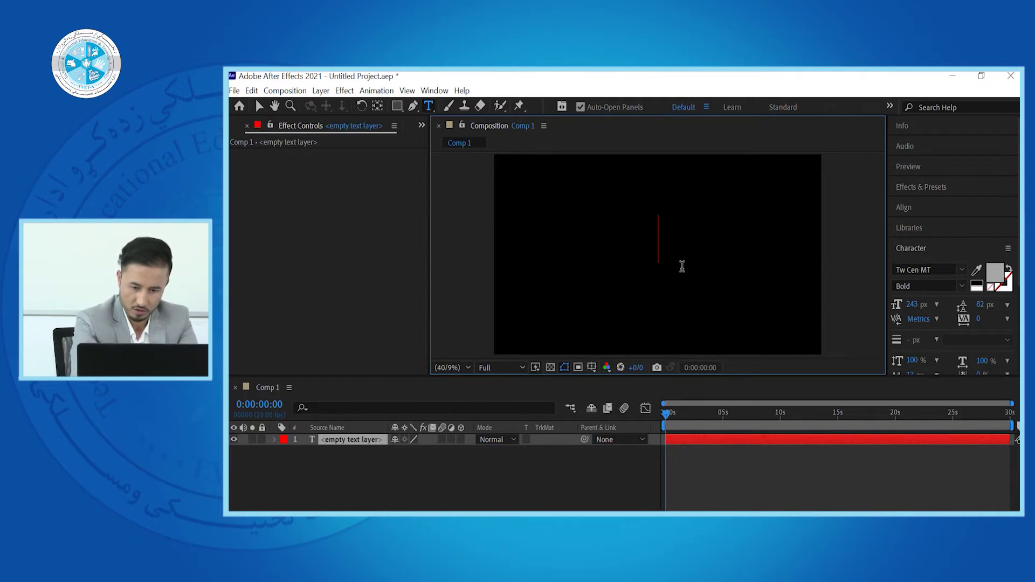
pyautogui.write('1')
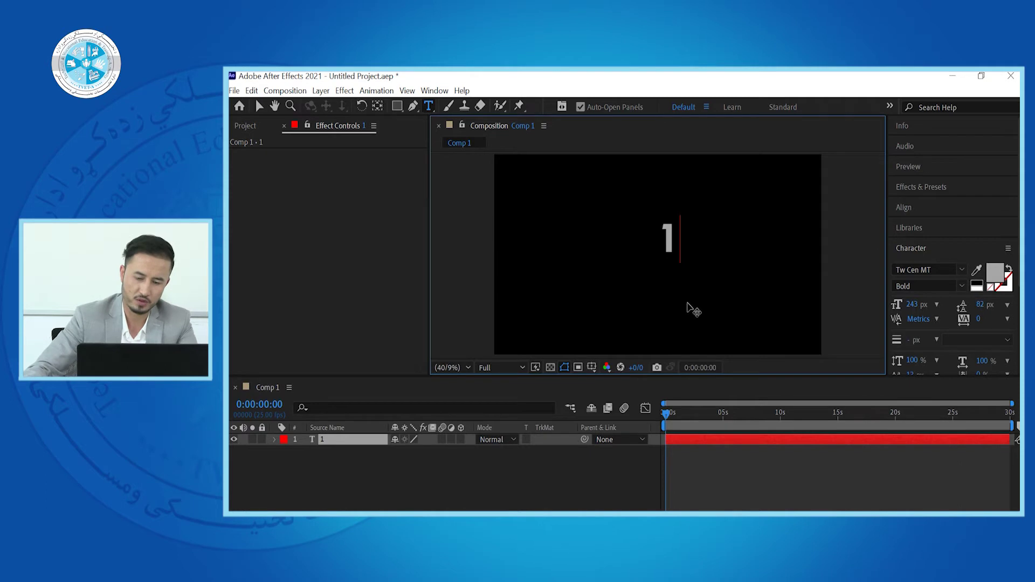
pyautogui.press('BackSpace')
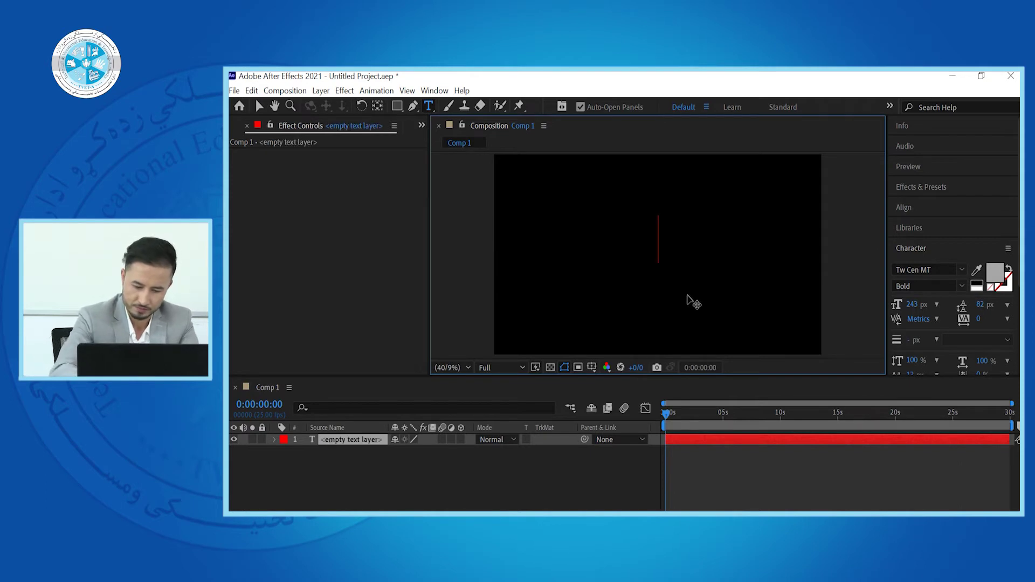
pyautogui.write('5')
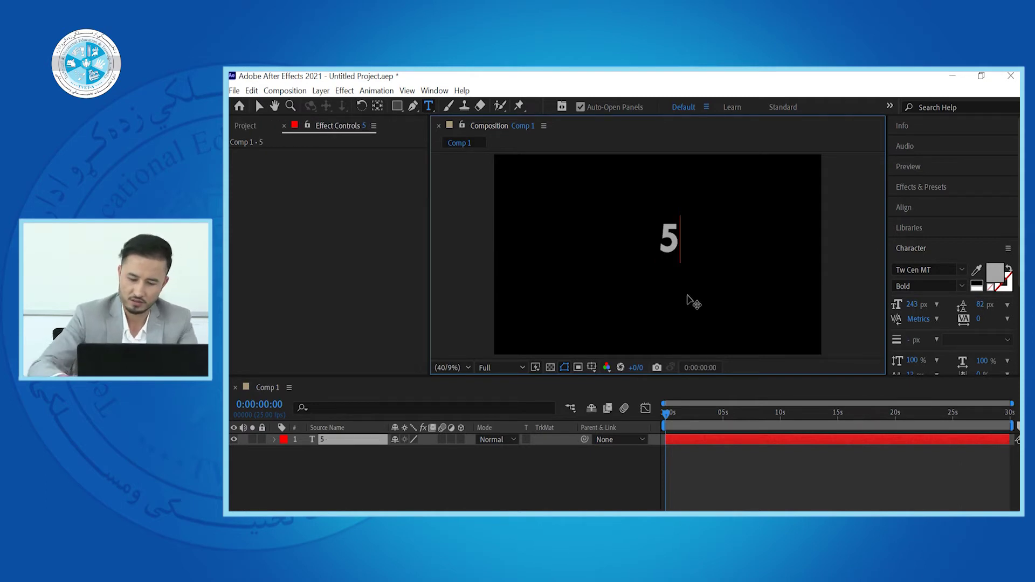
pyautogui.press('BackSpace')
# Enter 7 as the text at a font size of 458 px and move it to the middle of the frame
pyautogui.write('7')
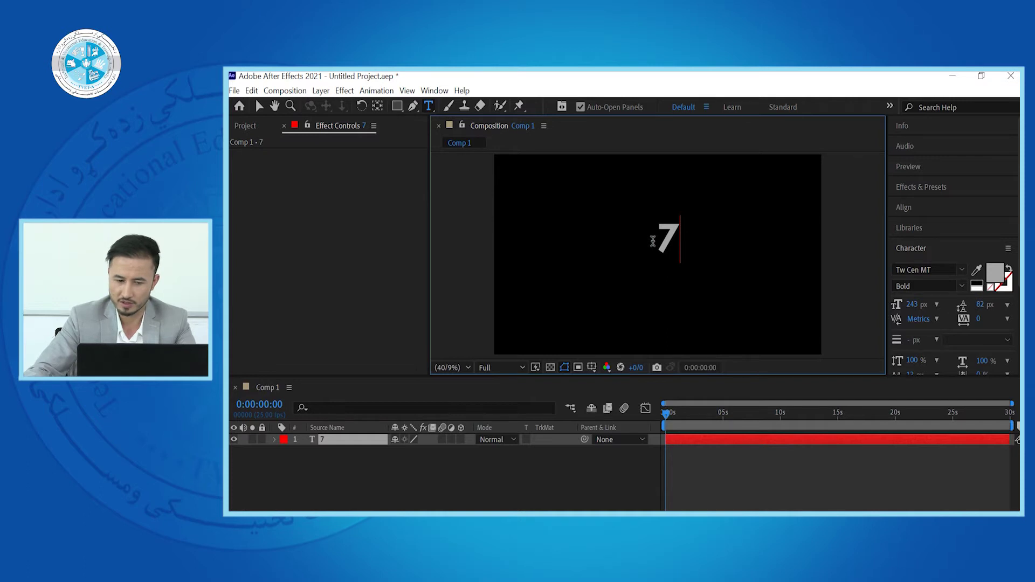
pyautogui.doubleClick(674, 235)
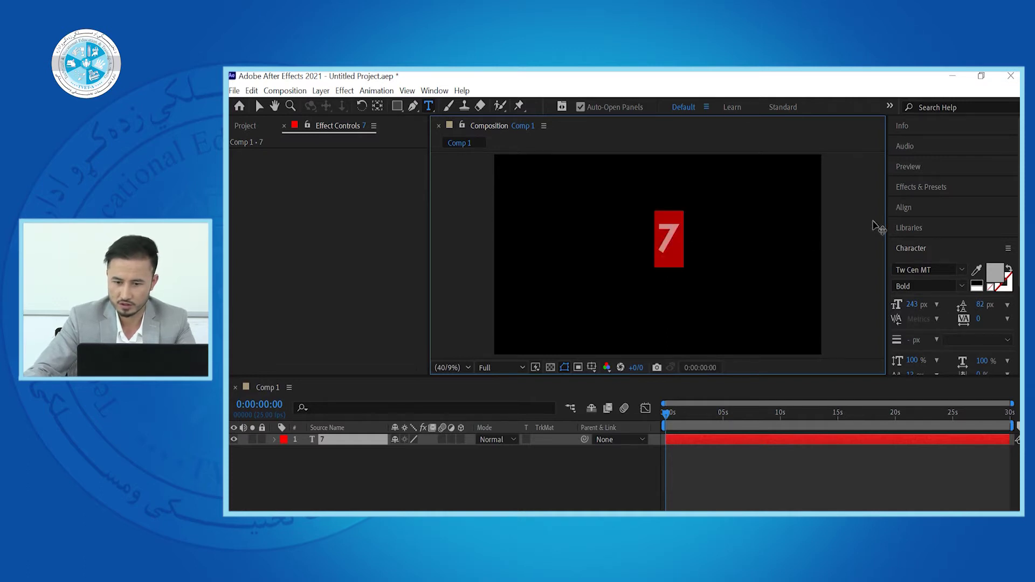
pyautogui.moveTo(914, 304); pyautogui.dragTo(1016, 280)
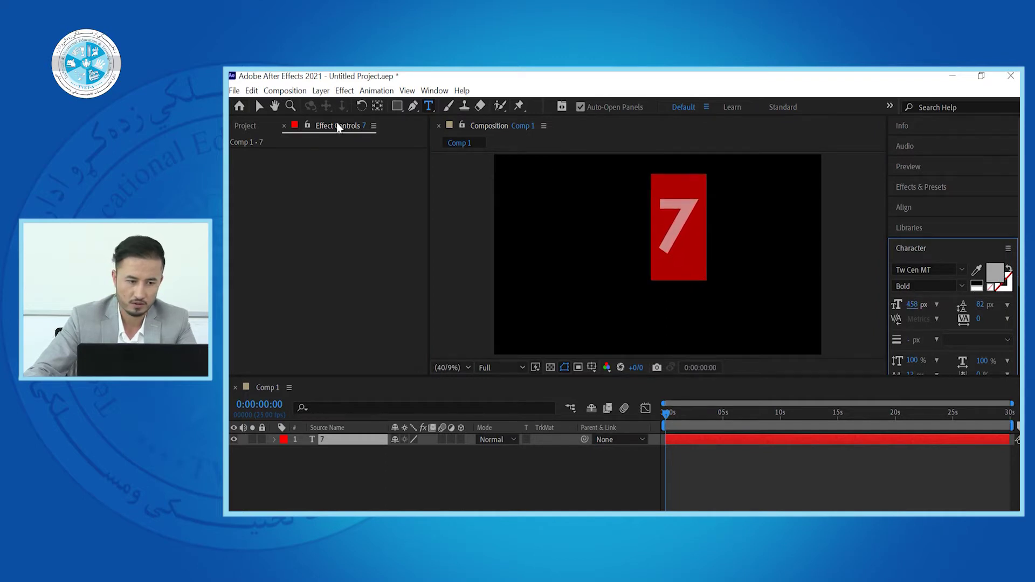
pyautogui.click(259, 106)
pyautogui.moveTo(684, 210); pyautogui.dragTo(662, 241)
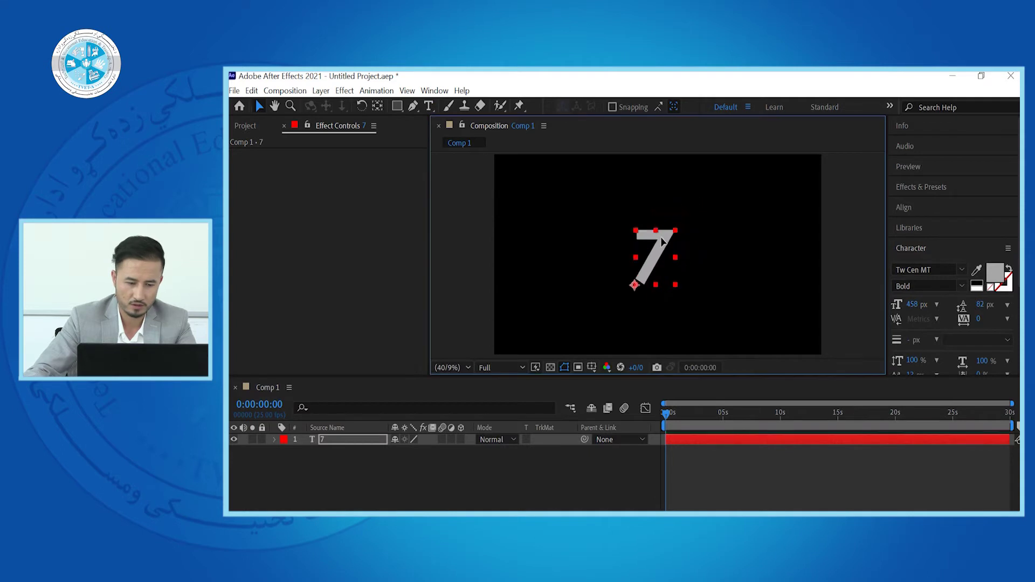
# Enable per-character 3D for the 7 text layer
pyautogui.click(326, 440)
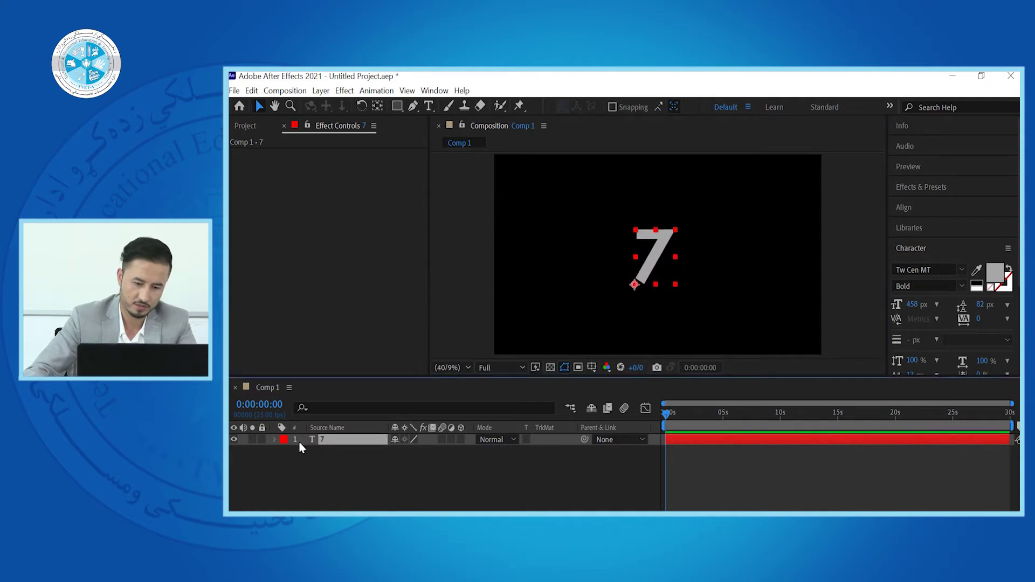
pyautogui.rightClick(330, 442)
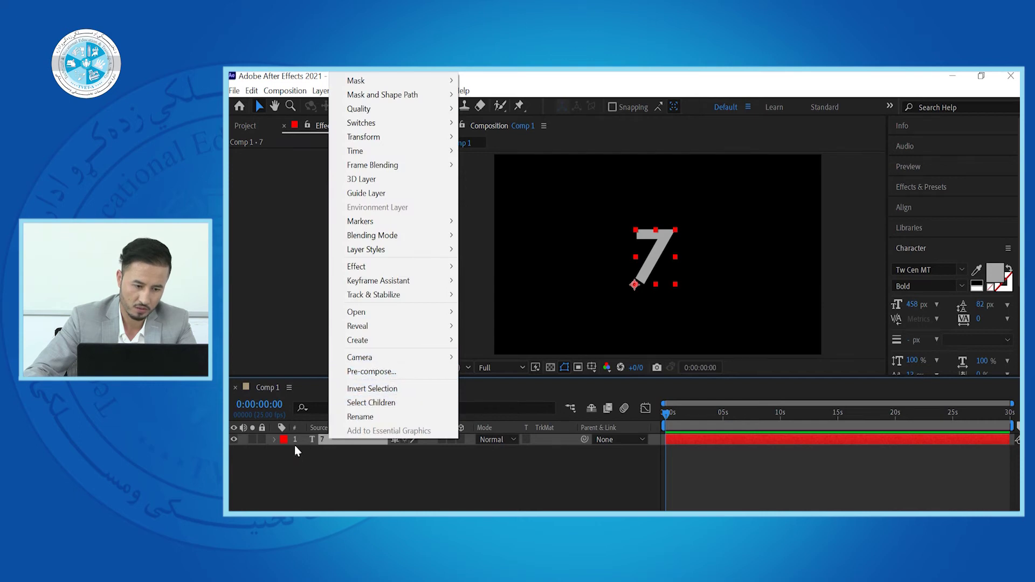
pyautogui.click(278, 438)
pyautogui.click(276, 439)
pyautogui.click(466, 452)
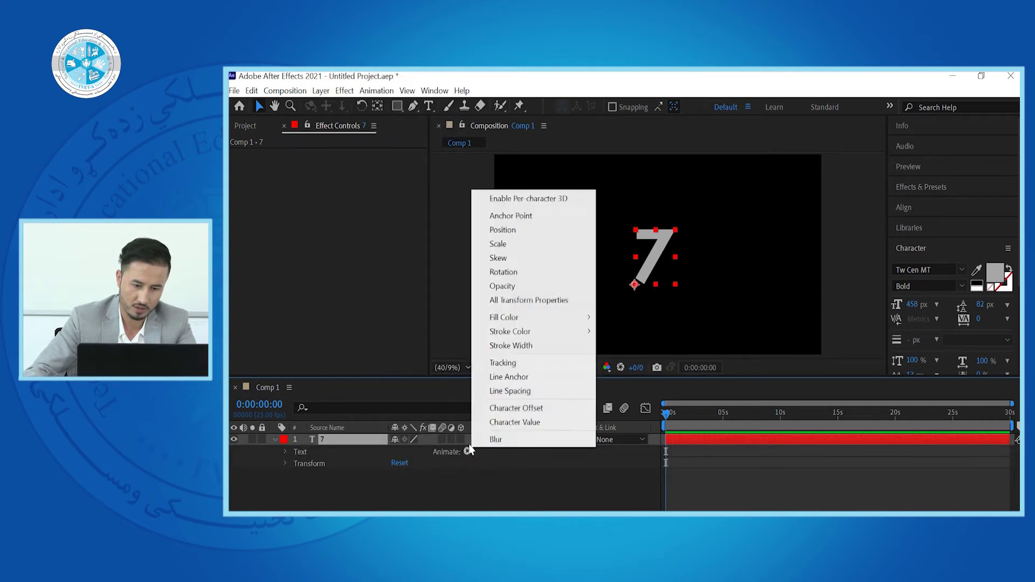
pyautogui.click(545, 201)
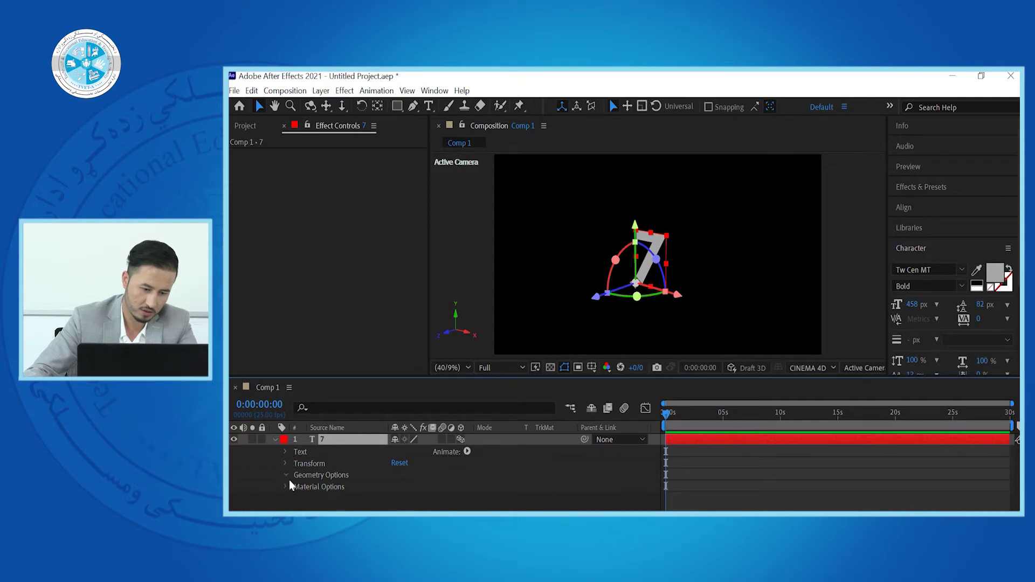
# Give the 7 text layer an extrusion depth of 50 in its geometry options and increase it to 100
pyautogui.click(285, 474)
pyautogui.scroll(-2, 302, 485)
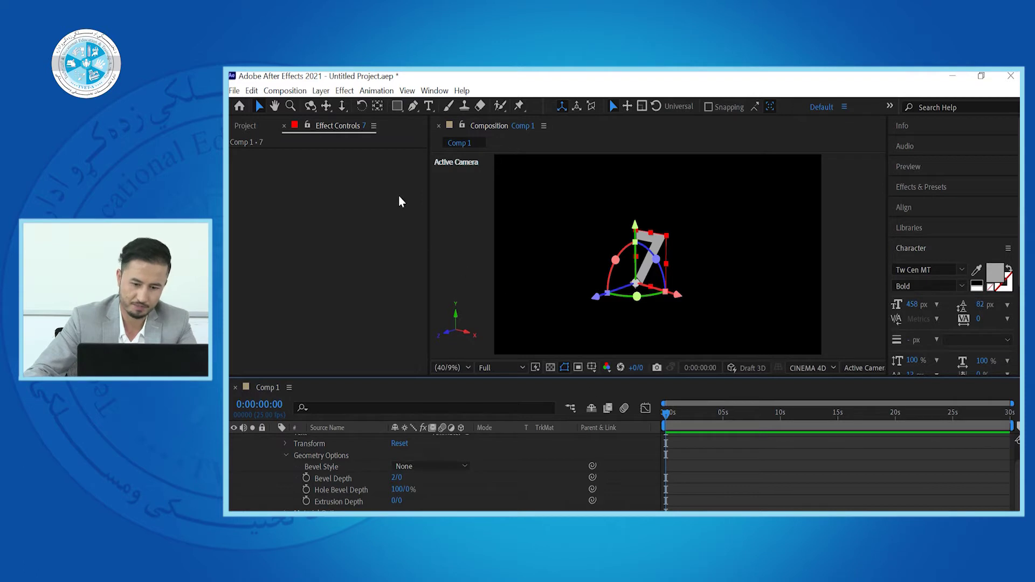
pyautogui.click(398, 501)
pyautogui.write('50')
pyautogui.press('Return')
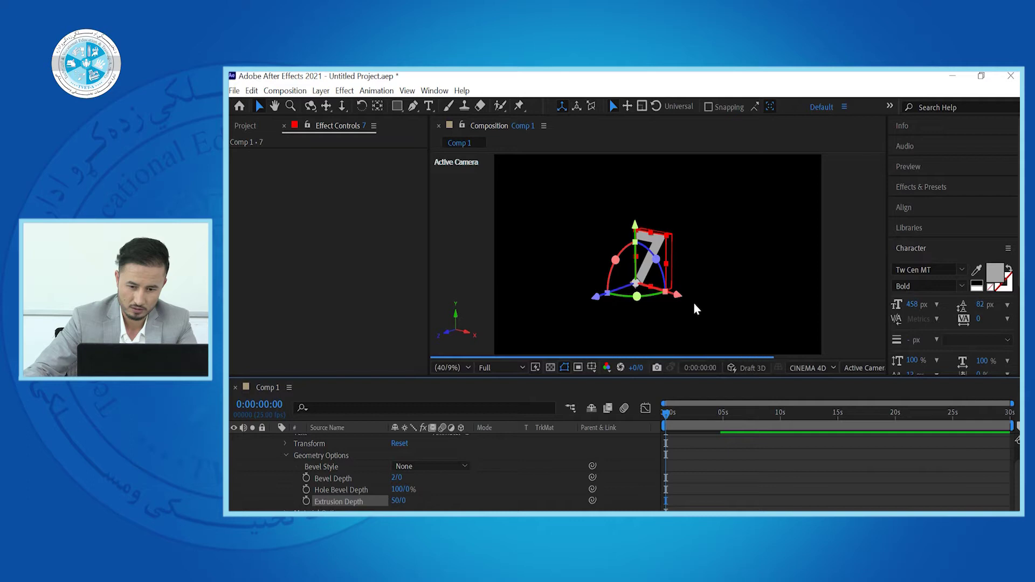
pyautogui.scroll(3, 673, 259)
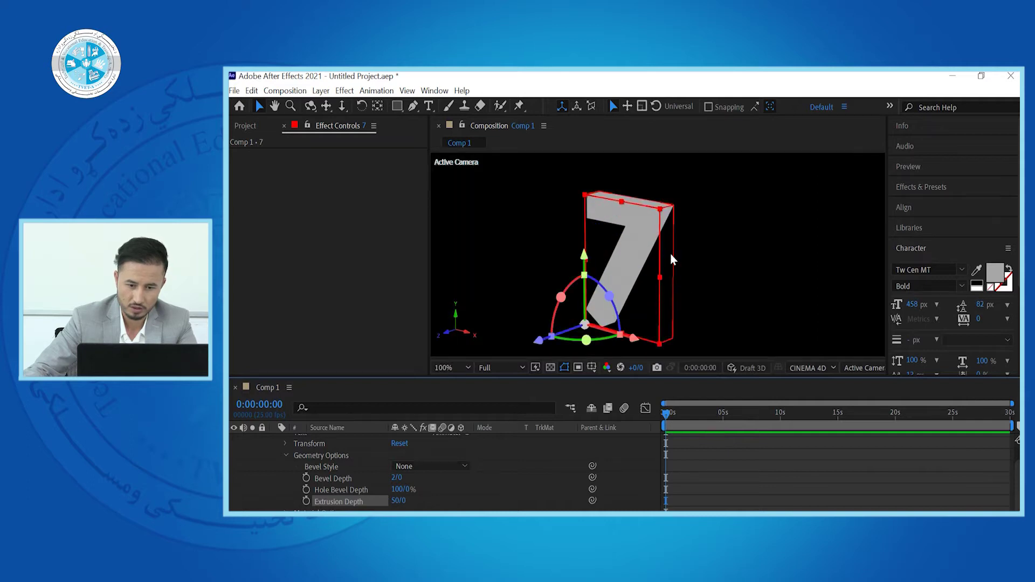
pyautogui.click(399, 500)
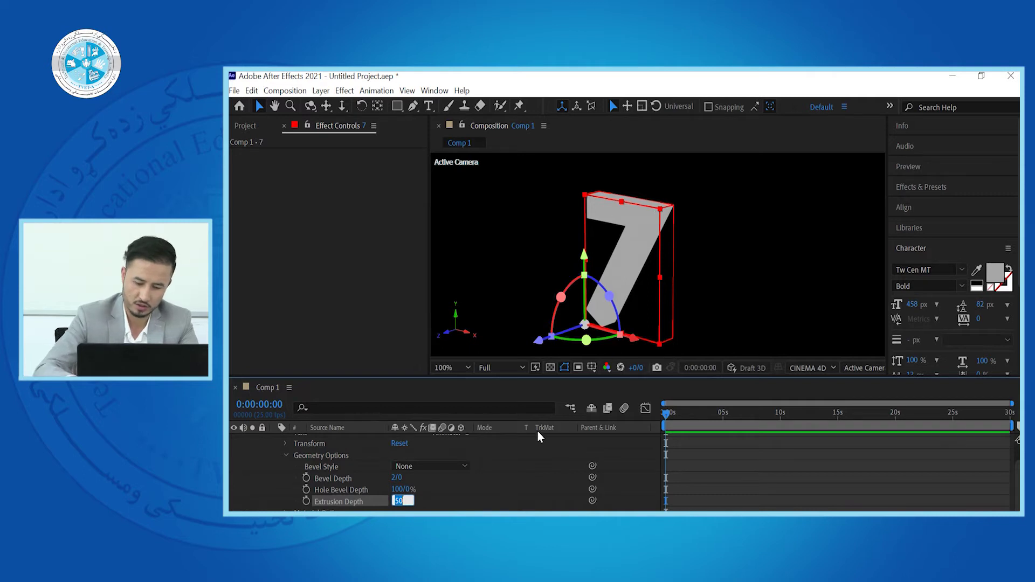
pyautogui.write('100')
pyautogui.press('Return')
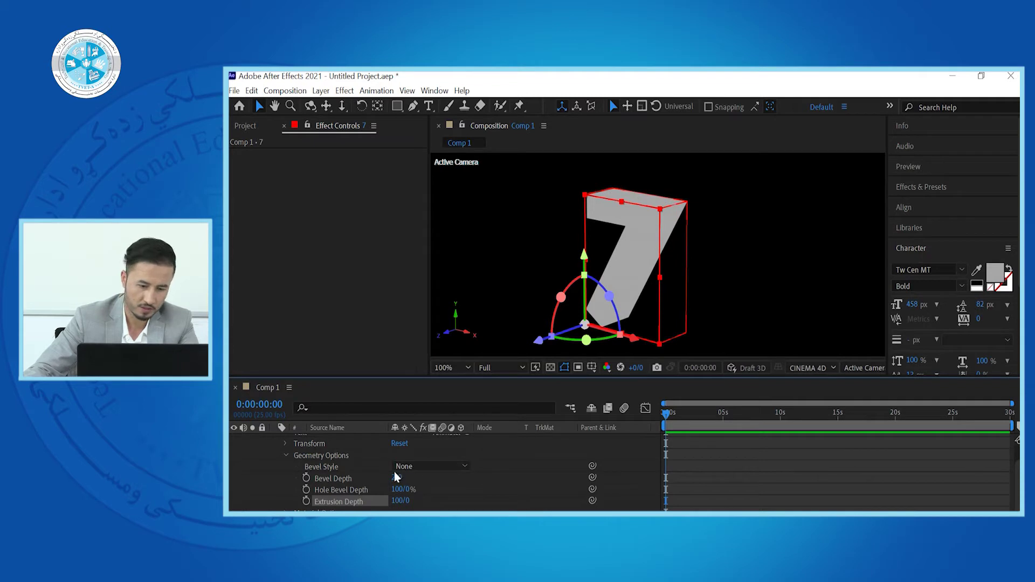
# Examine the time display, color and audio pages of the project settings
pyautogui.click(251, 128)
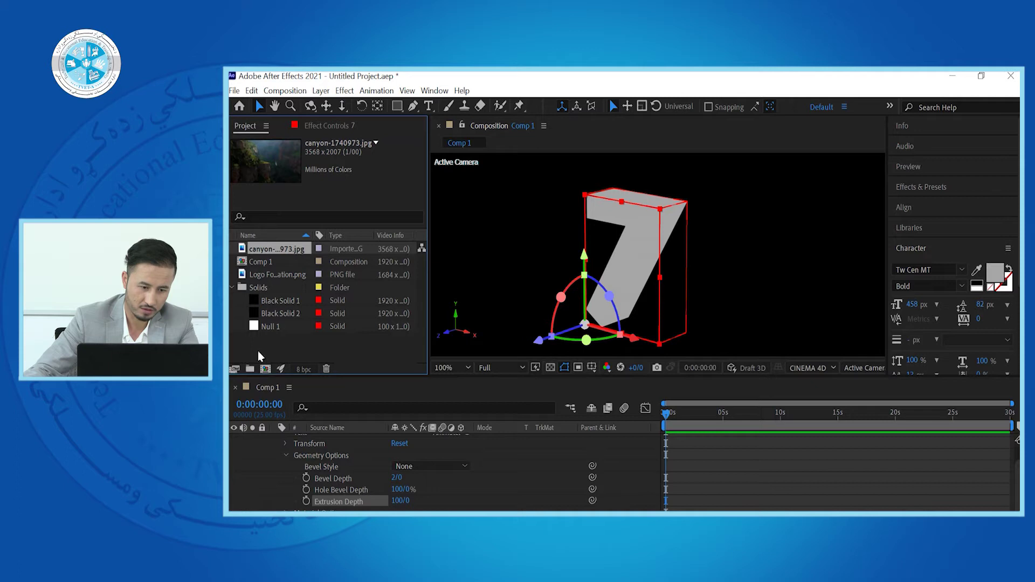
pyautogui.click(303, 370)
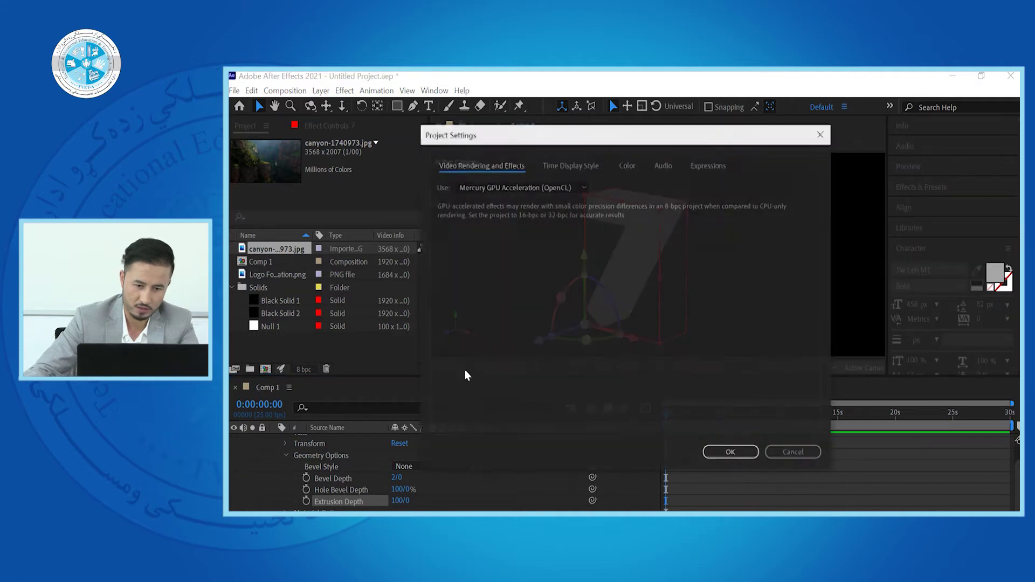
pyautogui.click(591, 170)
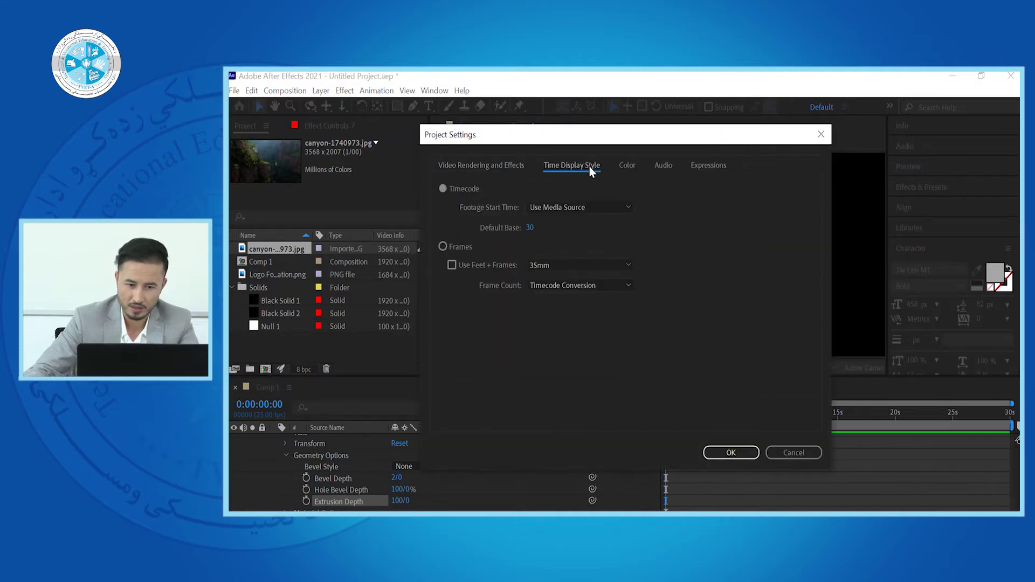
pyautogui.click(636, 168)
pyautogui.click(664, 169)
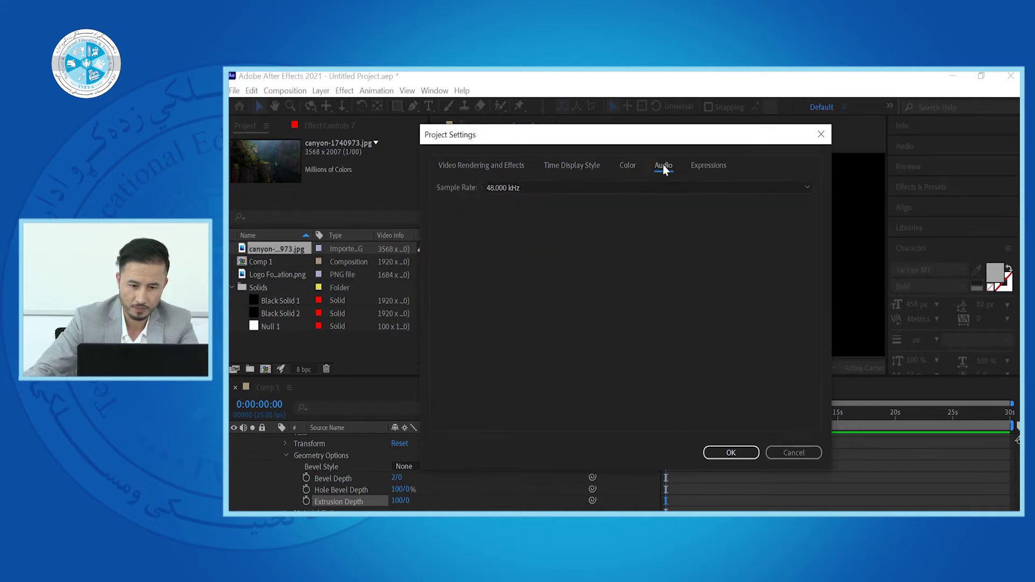
pyautogui.click(625, 166)
pyautogui.click(774, 453)
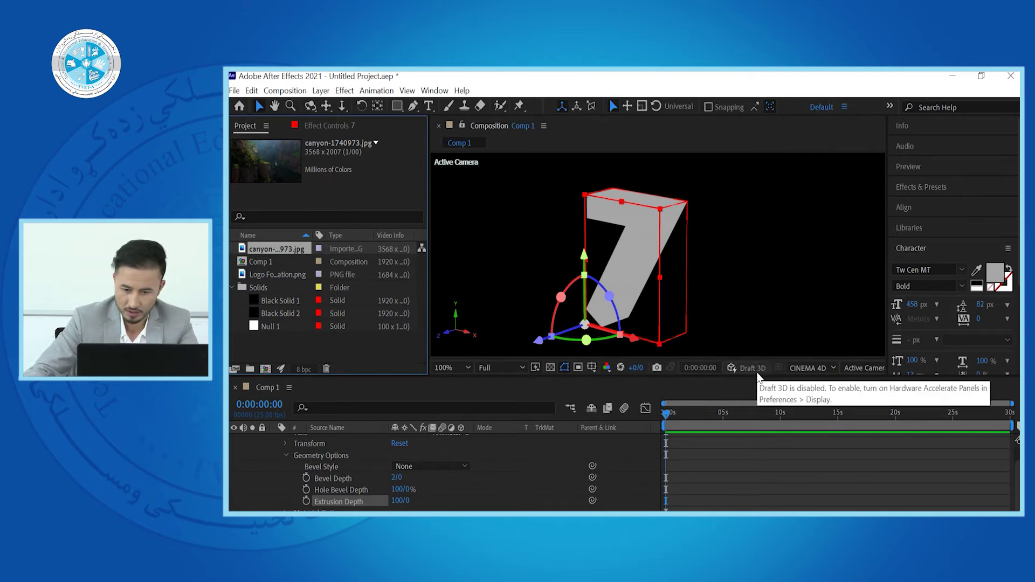
# Lower the quality in the CINEMA 4D renderer options from Extreme to about Typical
pyautogui.click(810, 368)
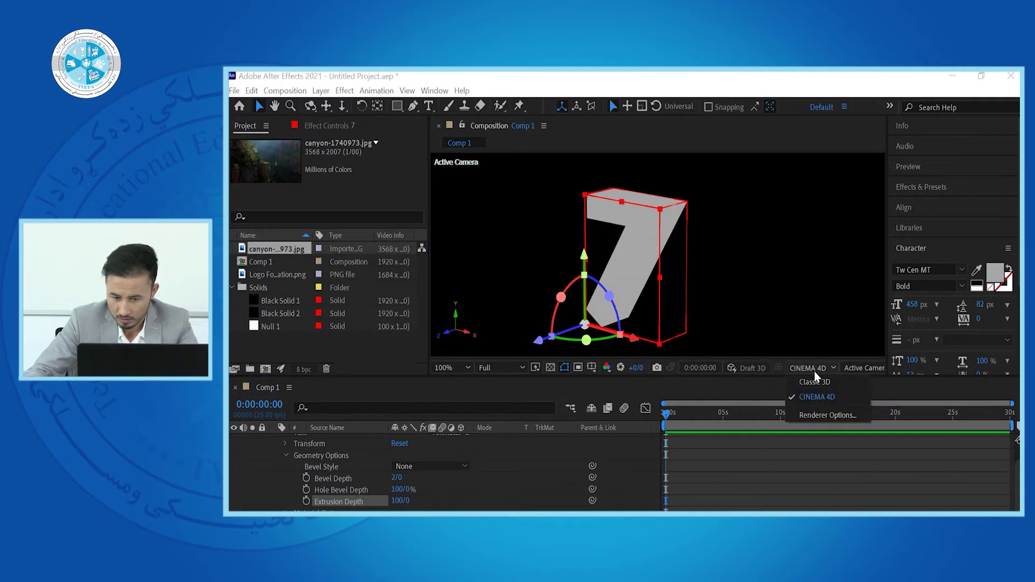
pyautogui.click(820, 415)
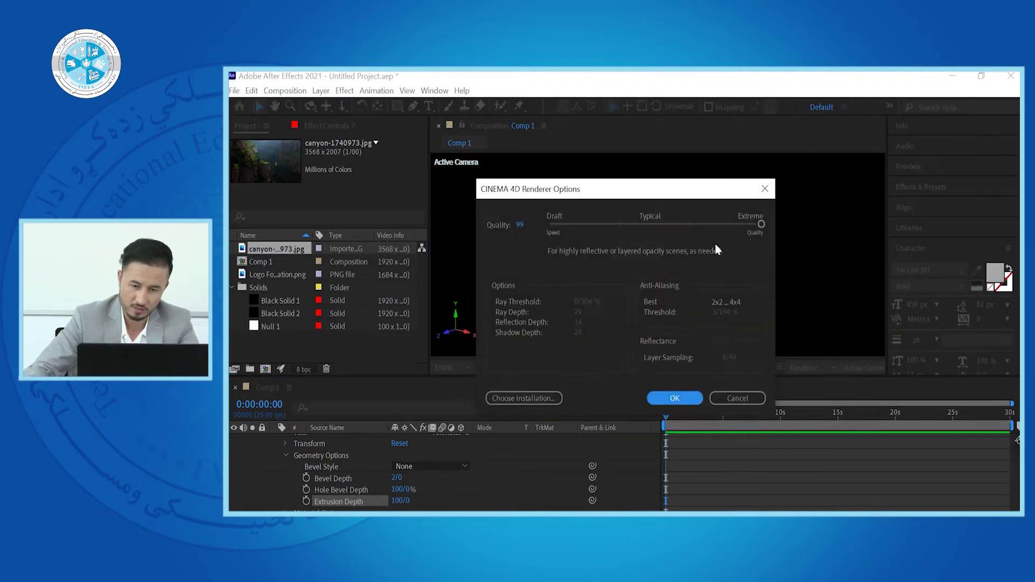
pyautogui.moveTo(765, 224); pyautogui.dragTo(649, 225)
pyautogui.click(675, 397)
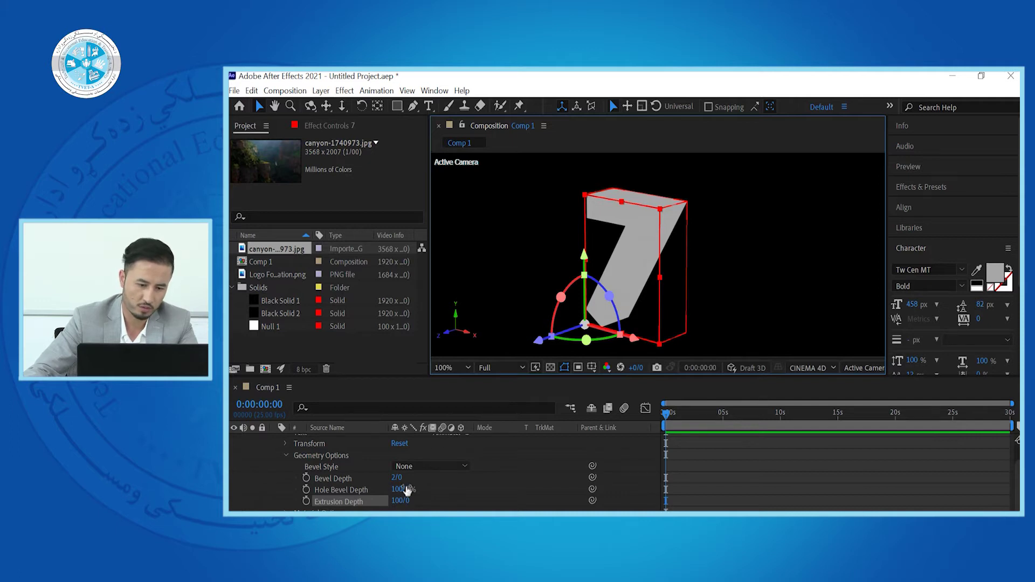
# Set the 7 text layer's hole bevel depth to 77% and collapse the layer's properties in the timeline
pyautogui.moveTo(403, 488); pyautogui.dragTo(285, 461)
pyautogui.click(274, 457)
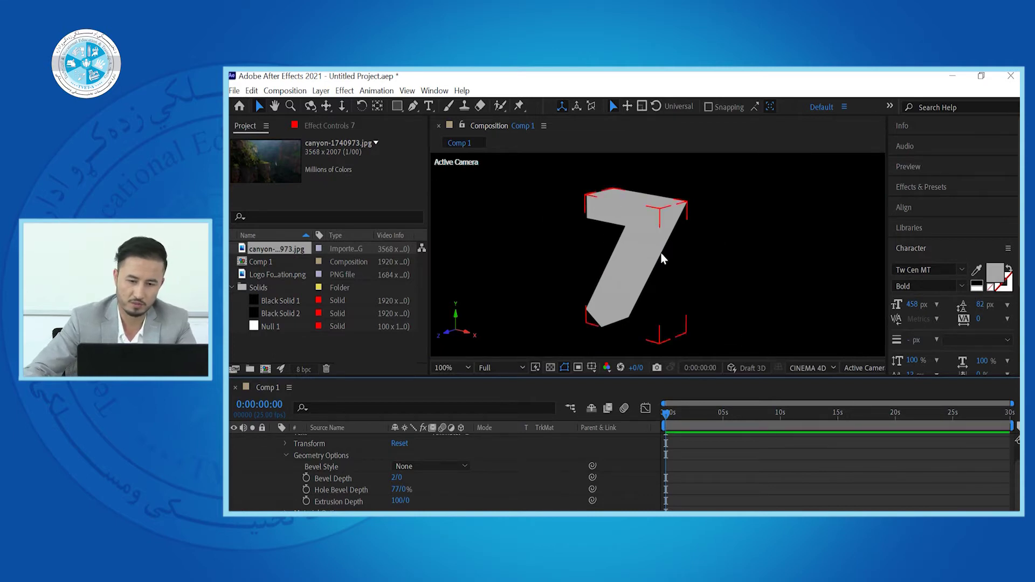
pyautogui.press('h')
pyautogui.scroll(-2, 661, 253)
pyautogui.press('v')
pyautogui.click(512, 179)
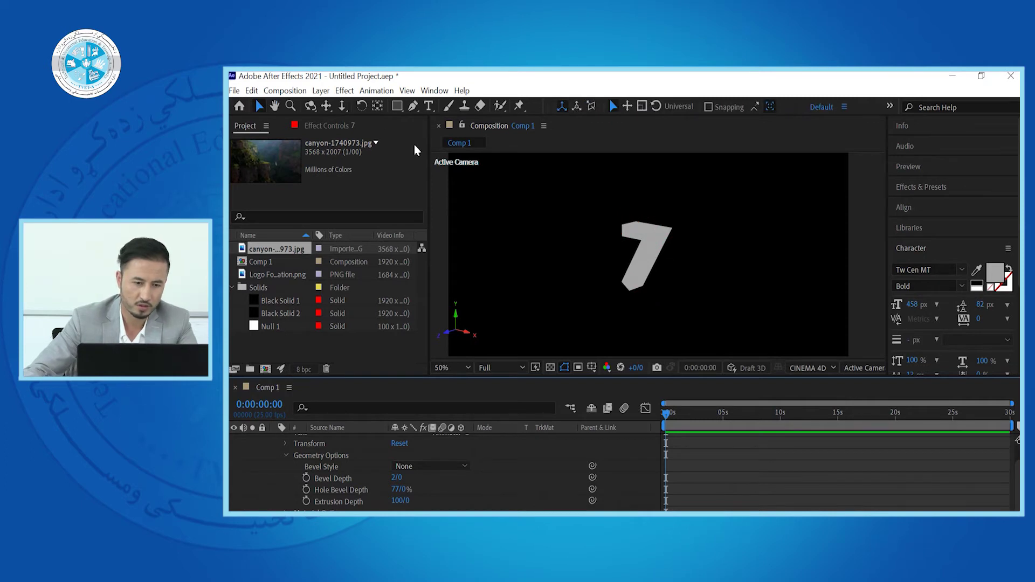
pyautogui.click(286, 480)
pyautogui.scroll(2, 286, 460)
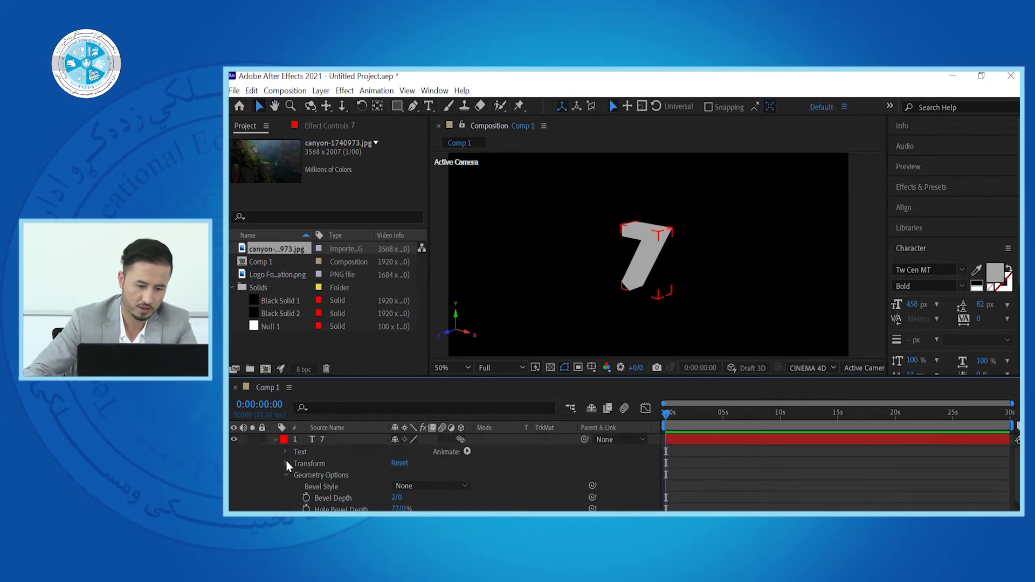
pyautogui.click(276, 441)
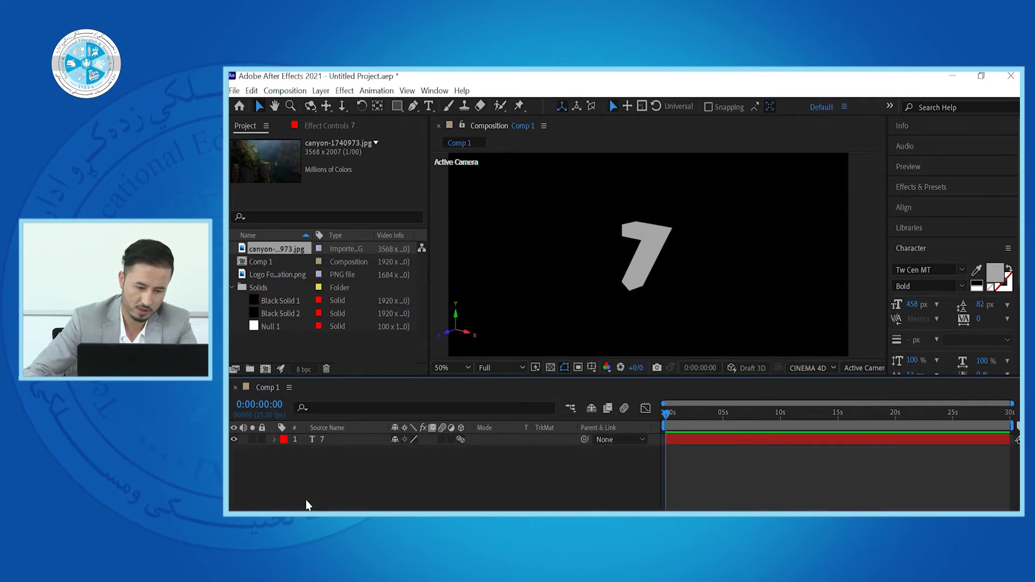
# Start a new Spot light in Comp 1 and give it the light blue color 6866FF
pyautogui.rightClick(341, 483)
pyautogui.moveTo(480, 351)
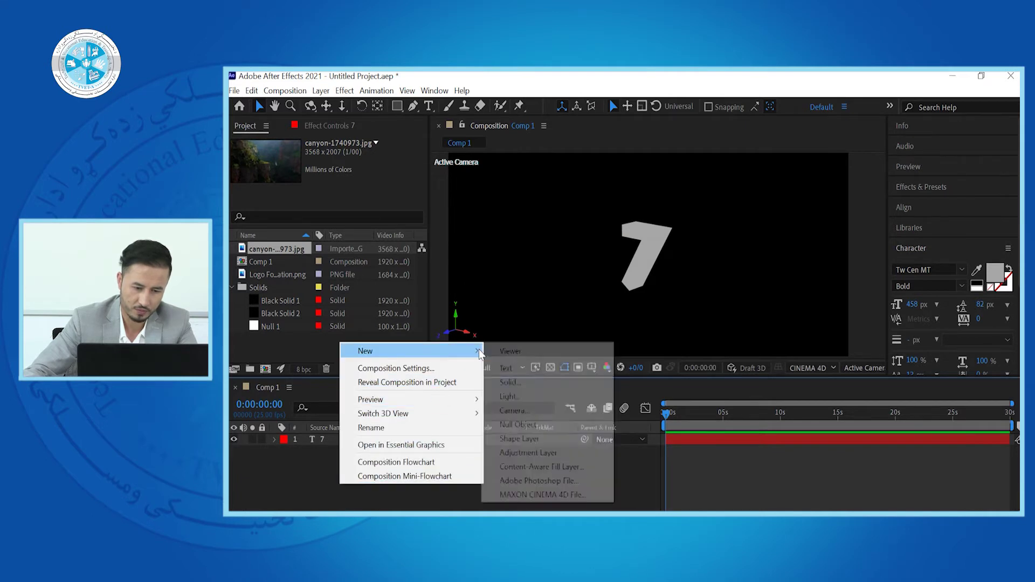
pyautogui.click(510, 397)
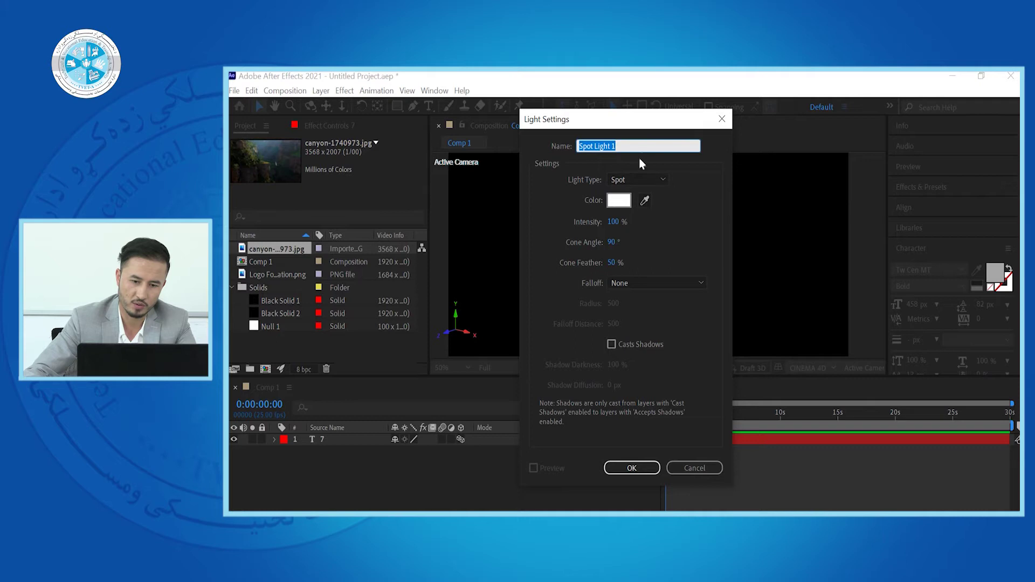
pyautogui.click(625, 202)
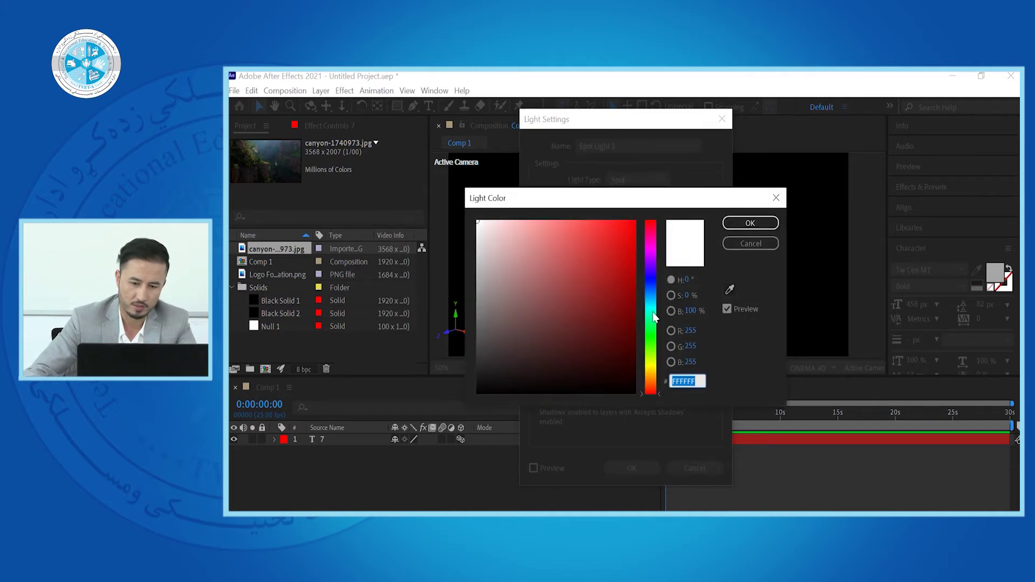
pyautogui.click(655, 278)
pyautogui.click(572, 221)
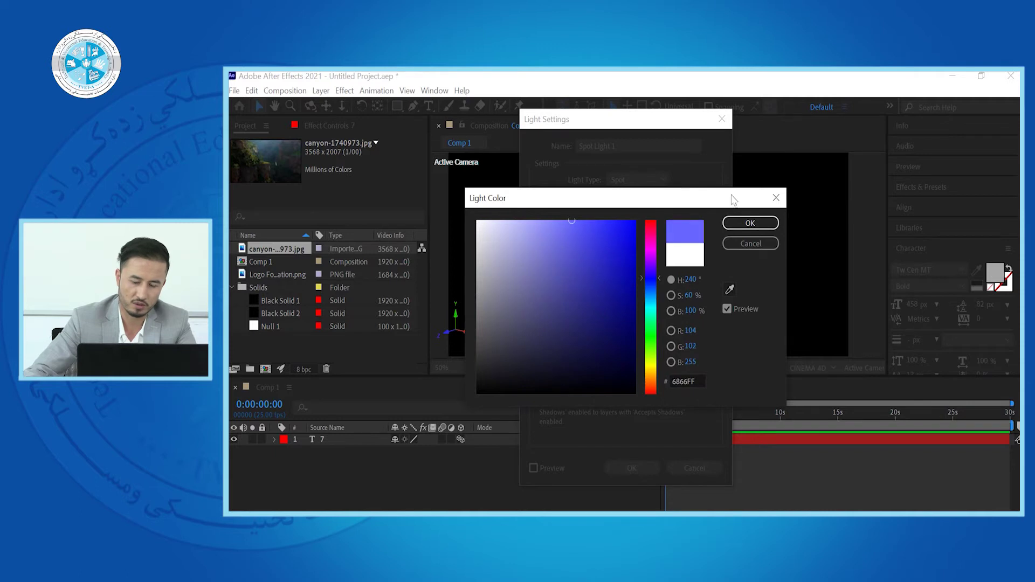
pyautogui.click(736, 227)
# Enable Casts Shadows for the new spot light and add the light to the composition
pyautogui.moveTo(654, 128); pyautogui.dragTo(424, 132)
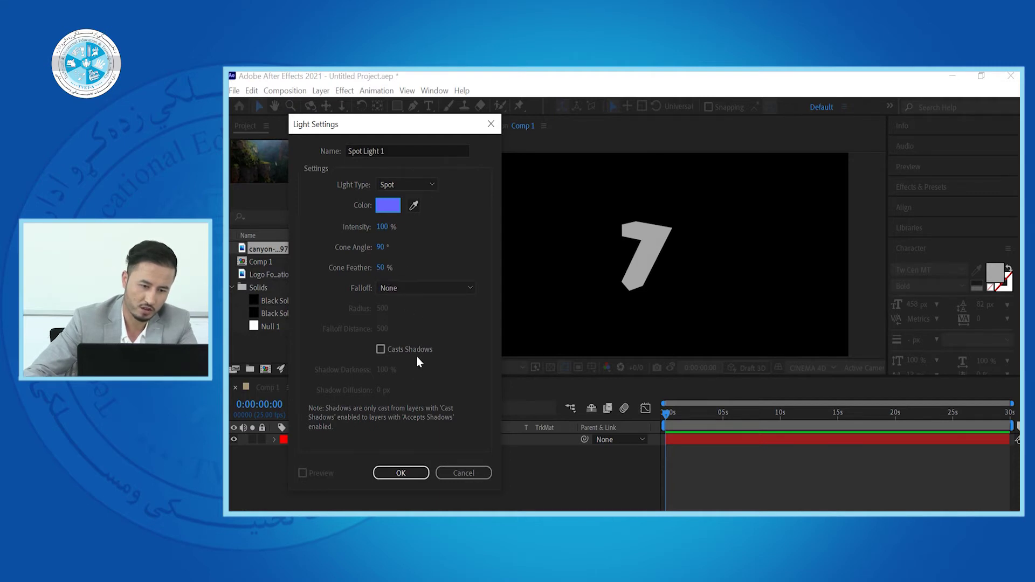
pyautogui.click(399, 475)
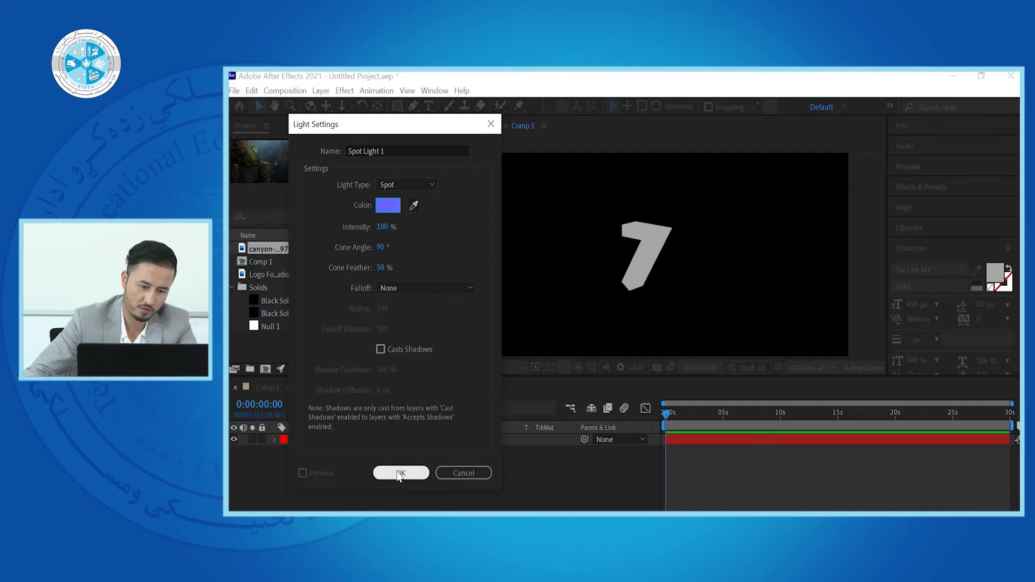
pyautogui.click(381, 349)
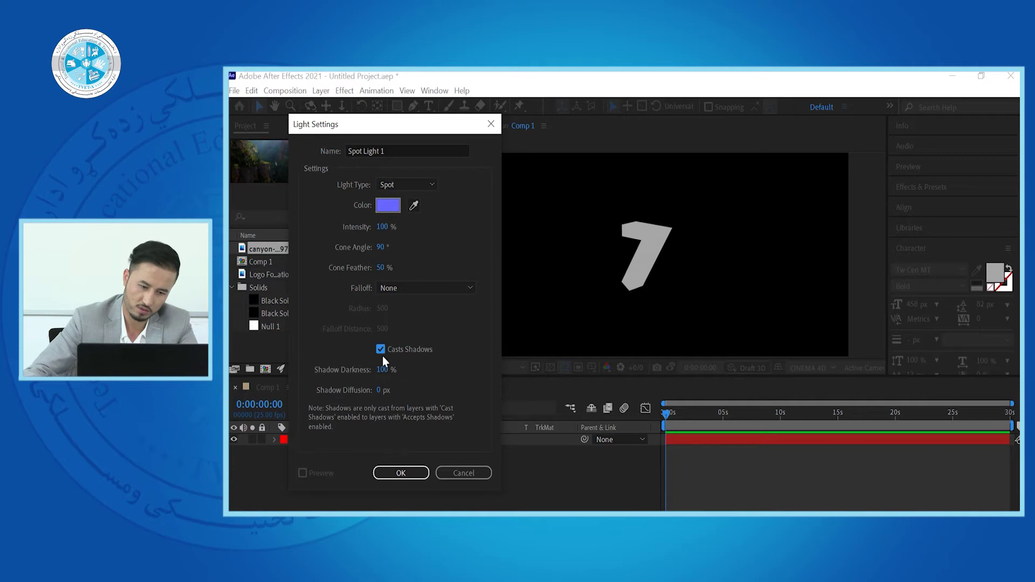
pyautogui.click(400, 473)
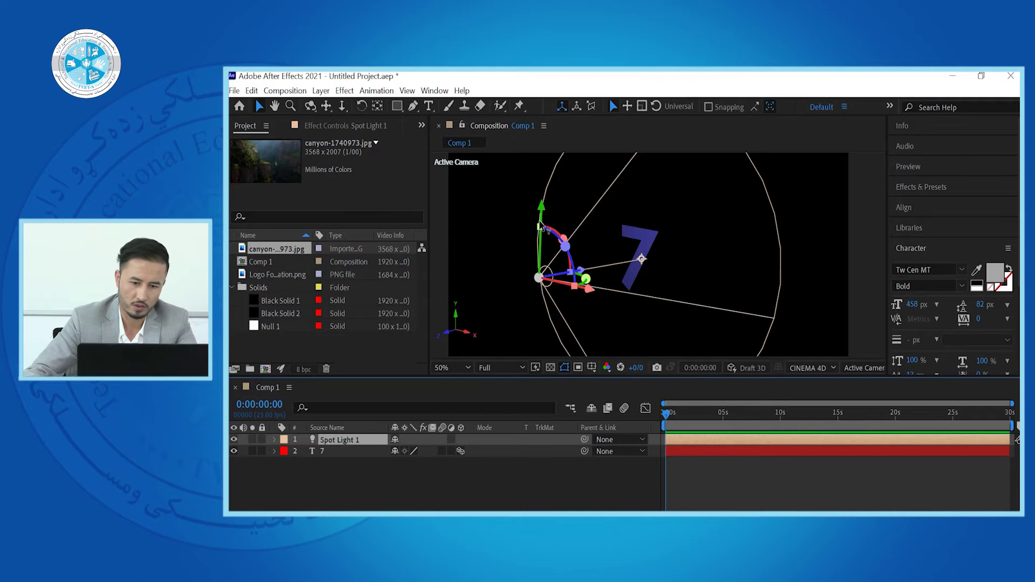
# Move Spot Light 1 above and beside the 7, and rotate it in the composition view
pyautogui.moveTo(541, 227); pyautogui.dragTo(568, 207)
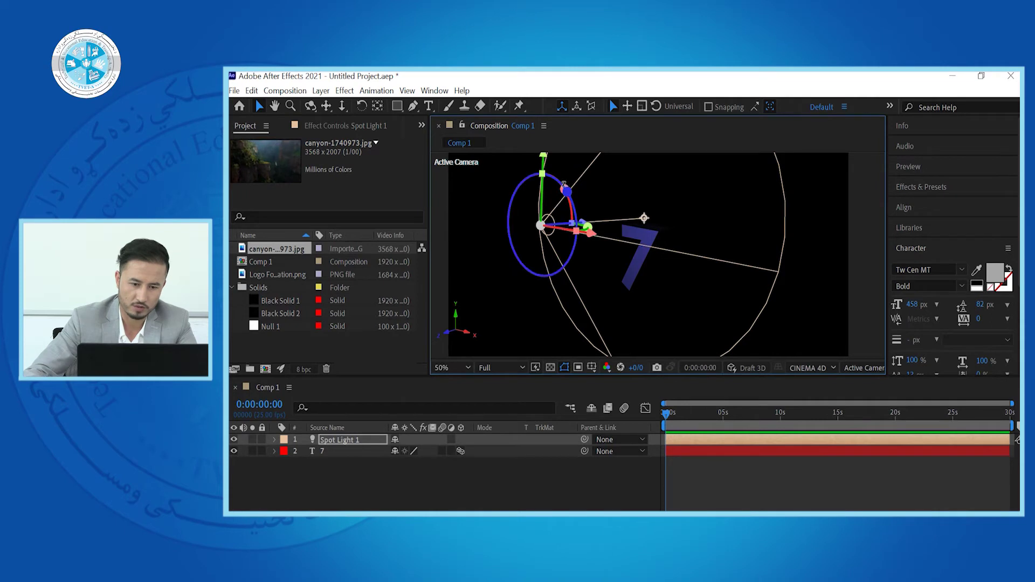
pyautogui.moveTo(564, 185); pyautogui.dragTo(570, 217)
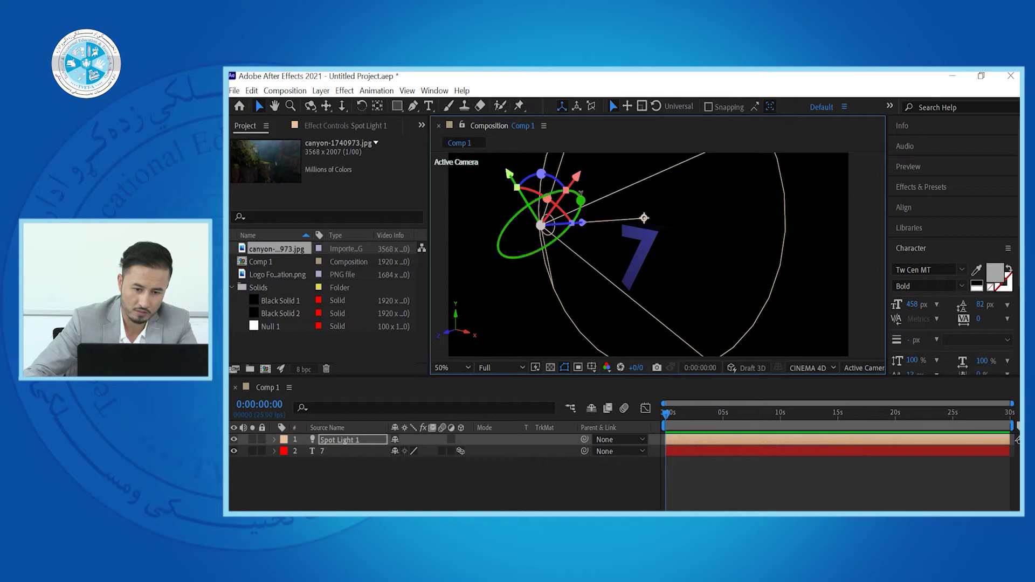
pyautogui.moveTo(581, 193); pyautogui.dragTo(607, 190)
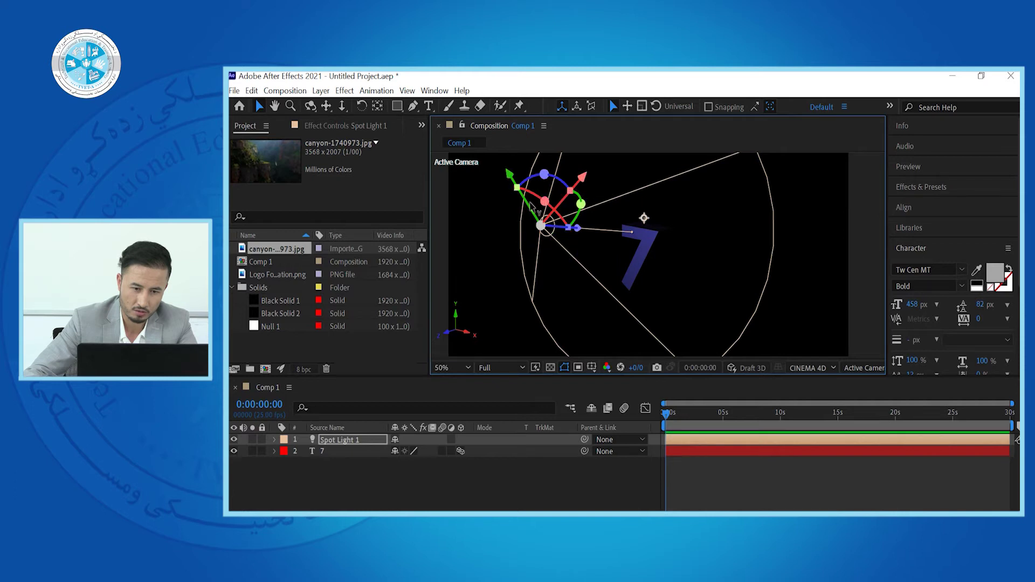
pyautogui.moveTo(531, 209); pyautogui.dragTo(571, 187)
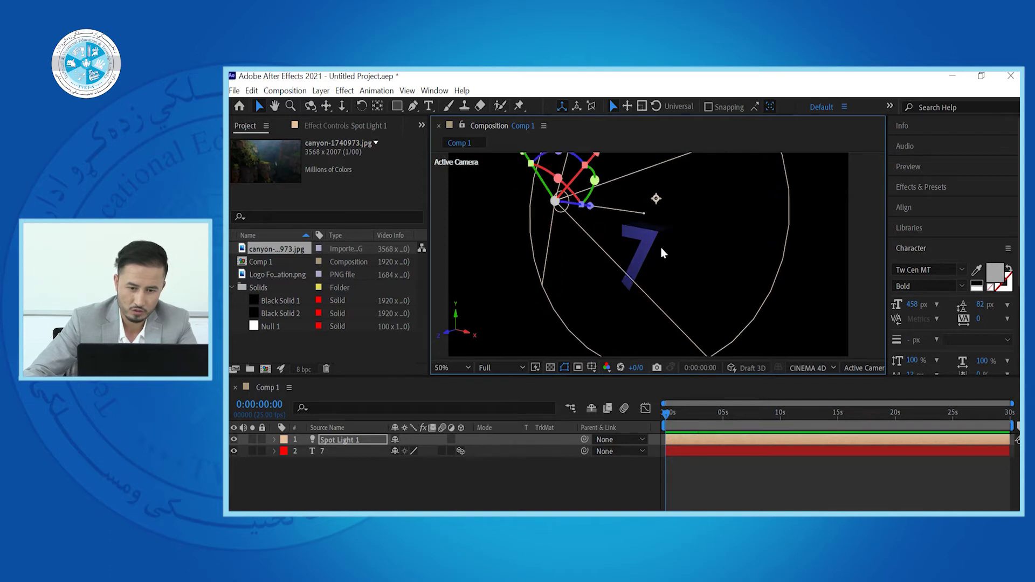
pyautogui.scroll(5, 670, 251)
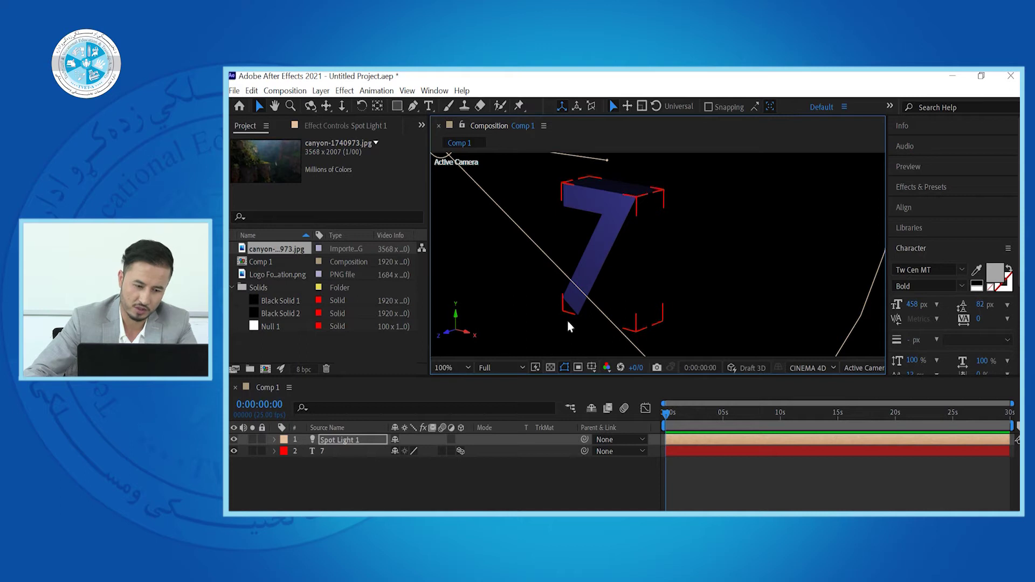
# Reduce Spot Light 1's cone angle to 75° and raise its intensity to 235%
pyautogui.click(344, 441)
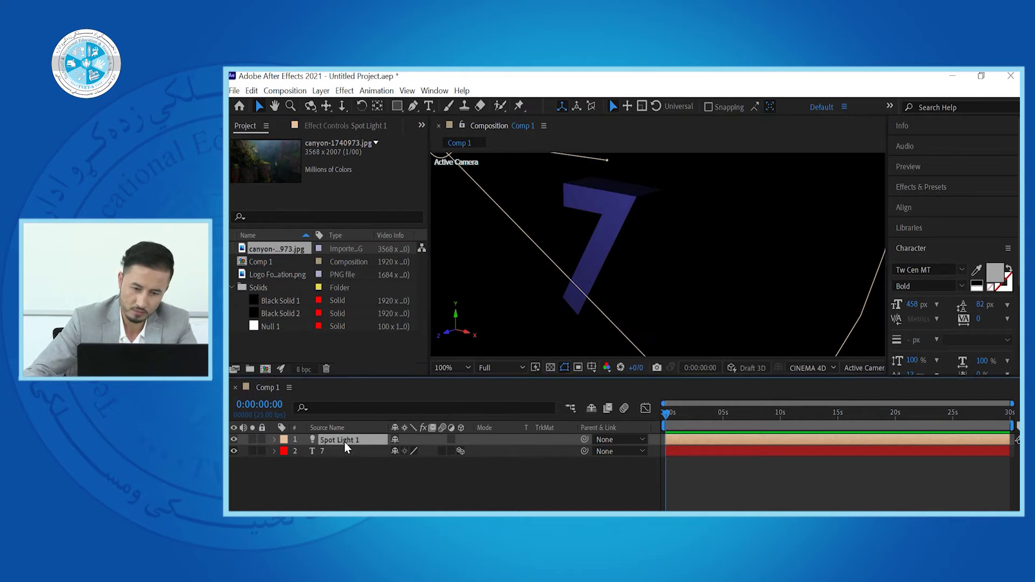
pyautogui.scroll(-4, 614, 302)
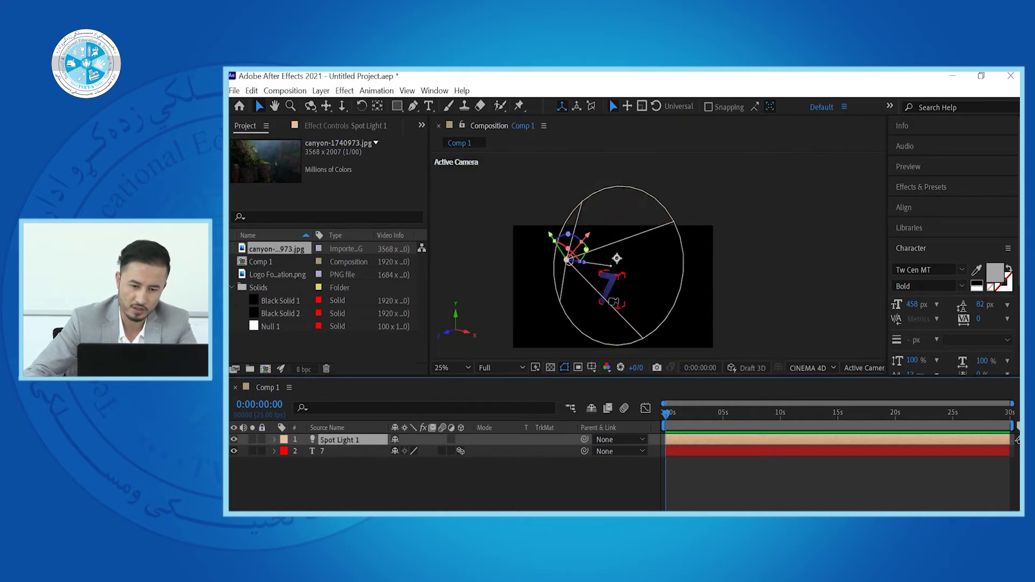
pyautogui.doubleClick(334, 441)
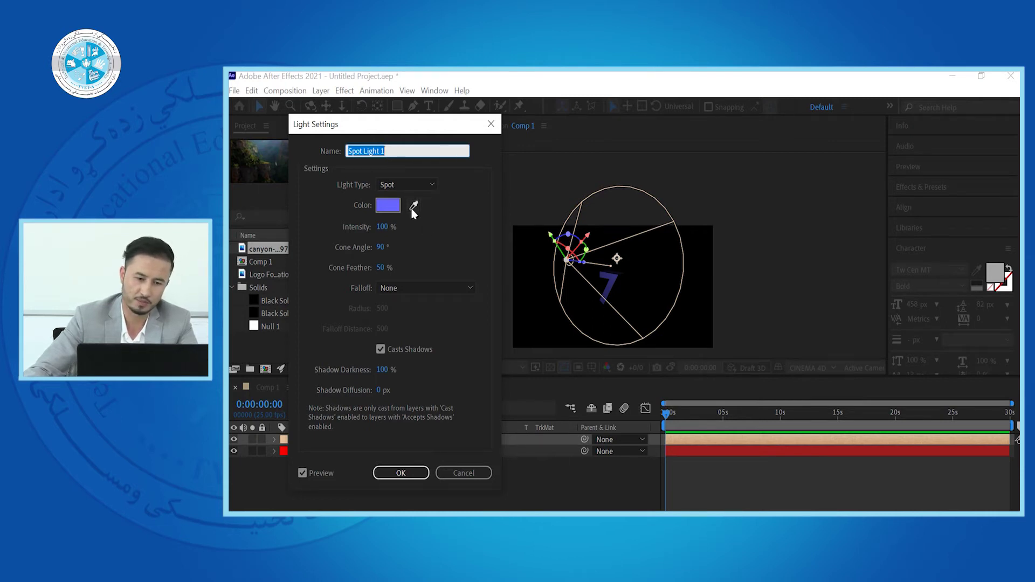
pyautogui.click(432, 242)
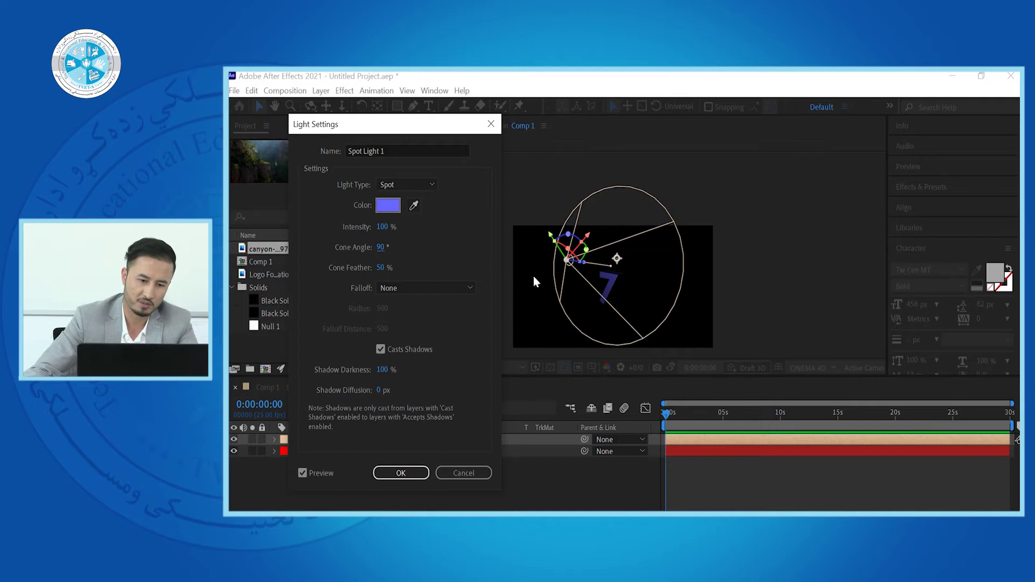
pyautogui.moveTo(380, 247)
pyautogui.mouseDown()
pyautogui.moveTo(315, 249)
pyautogui.moveTo(403, 247)
pyautogui.moveTo(359, 249)
pyautogui.moveTo(381, 260)
pyautogui.mouseUp()
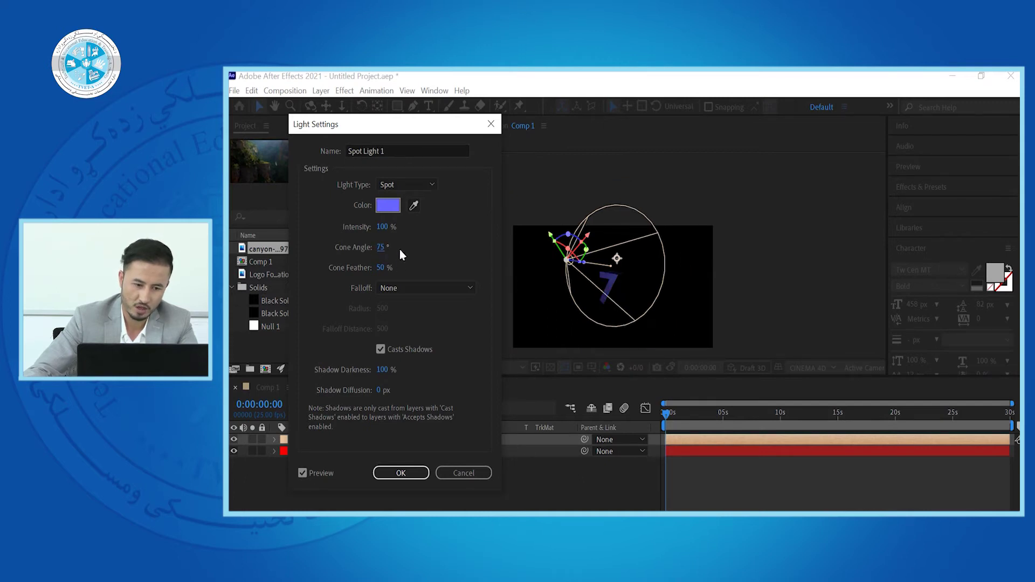
pyautogui.moveTo(387, 229); pyautogui.dragTo(427, 227)
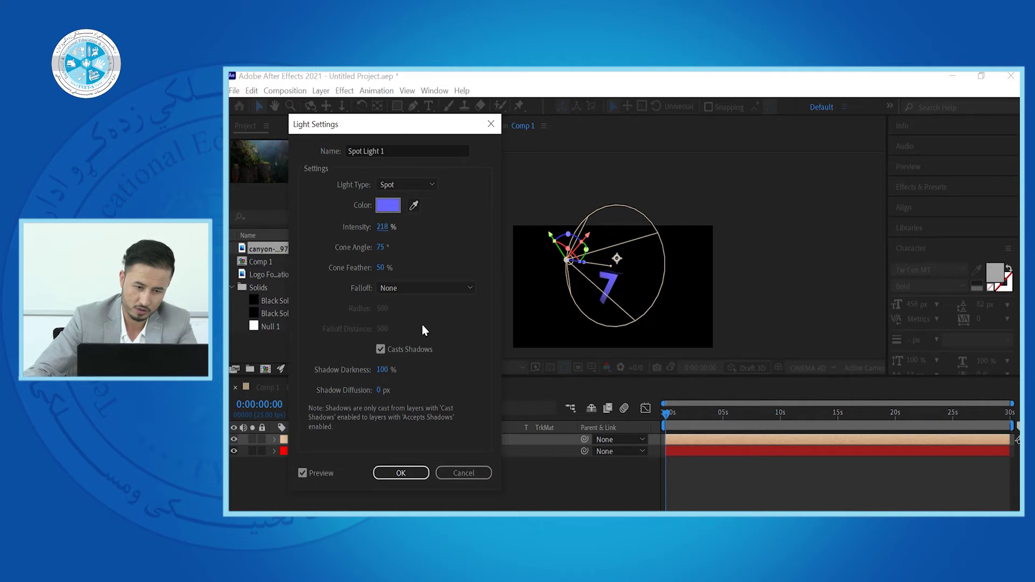
pyautogui.moveTo(397, 228); pyautogui.dragTo(398, 232)
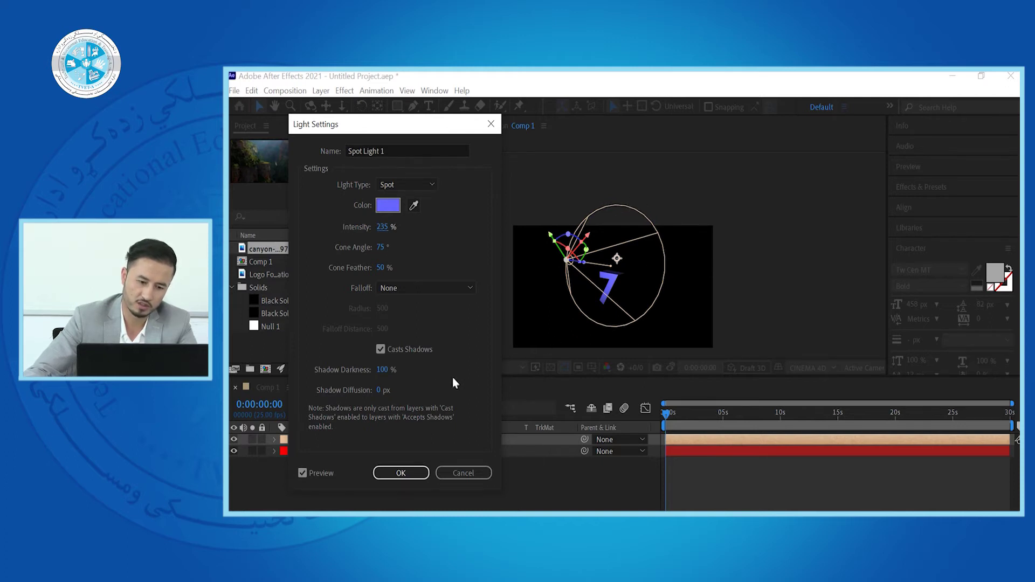
# Turn Spot Light 1's Casts Shadows option off and back on, and apply the light settings
pyautogui.click(382, 351)
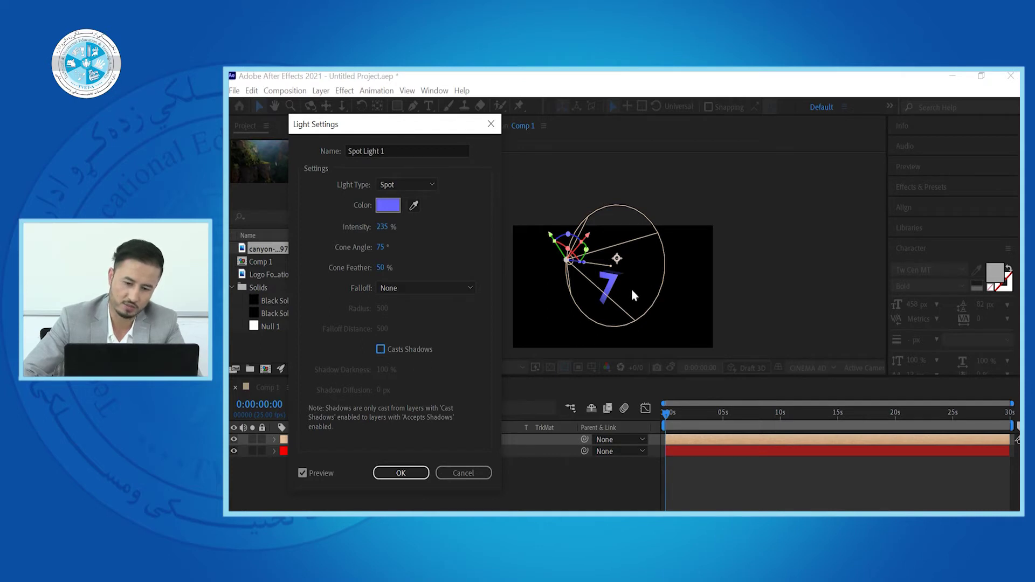
pyautogui.click(380, 349)
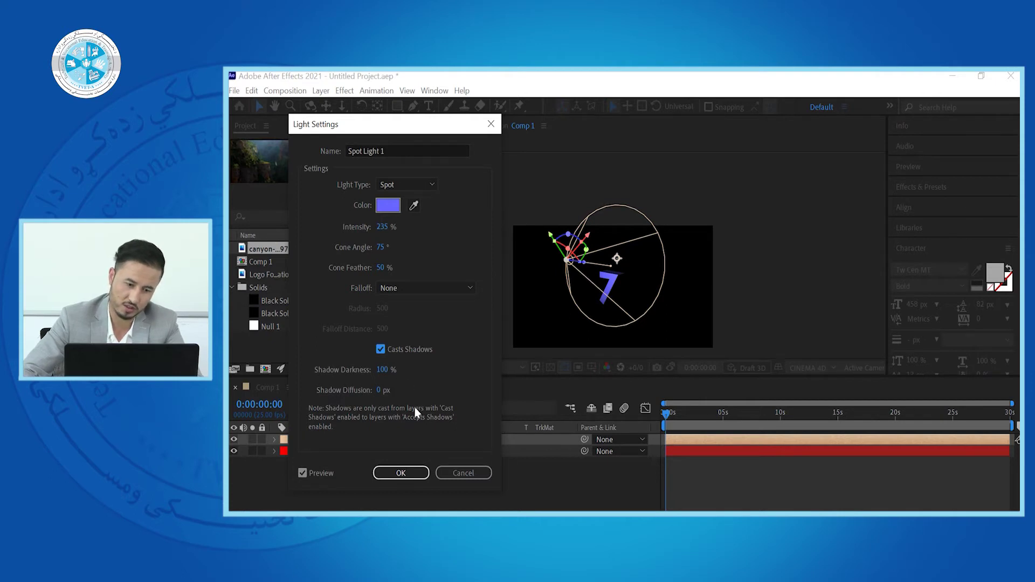
pyautogui.click(400, 473)
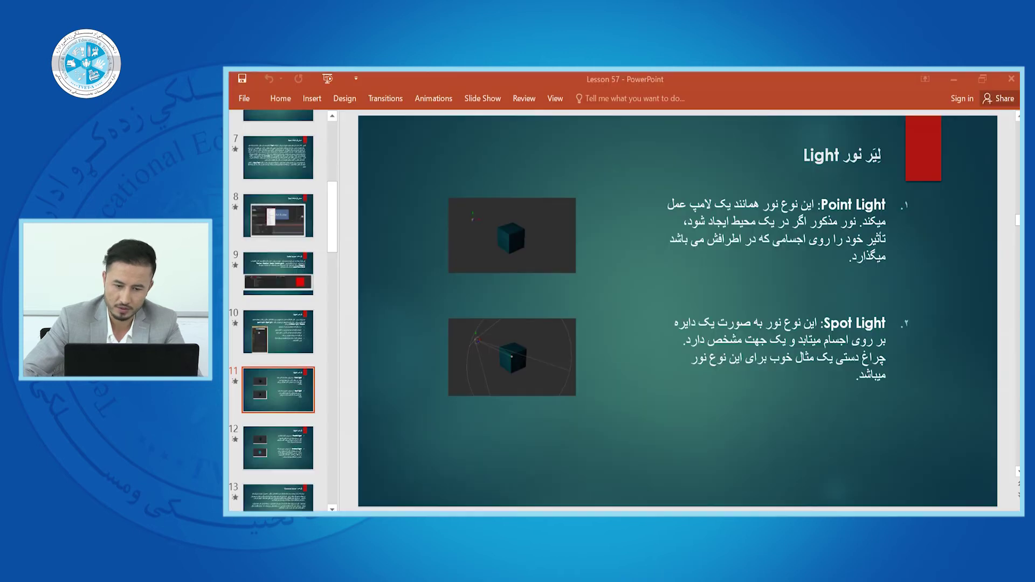
# Read the Point Light and Spot Light descriptions on the PowerPoint slide and return to After Effects
pyautogui.click(737, 377)
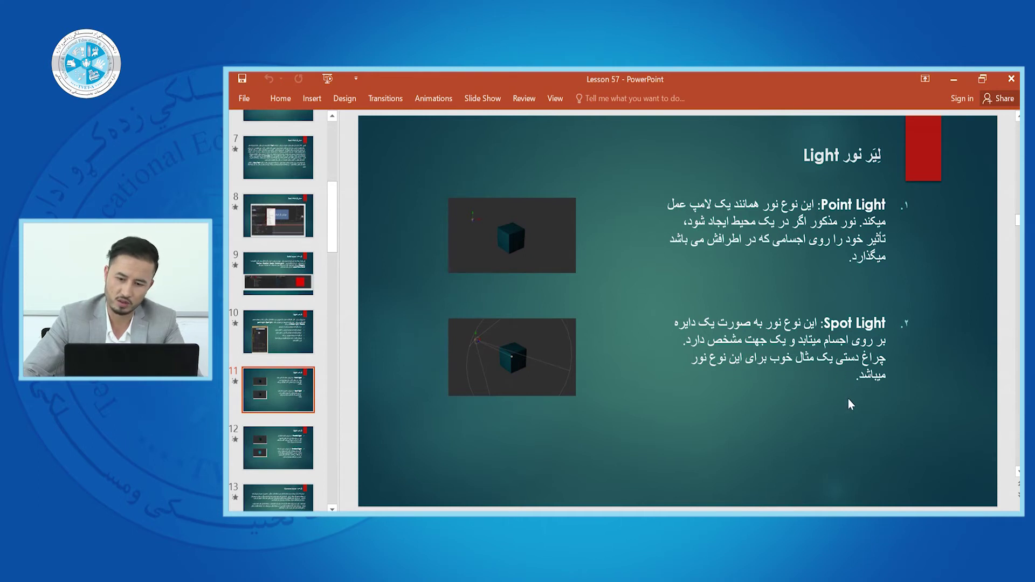
pyautogui.click(575, 391)
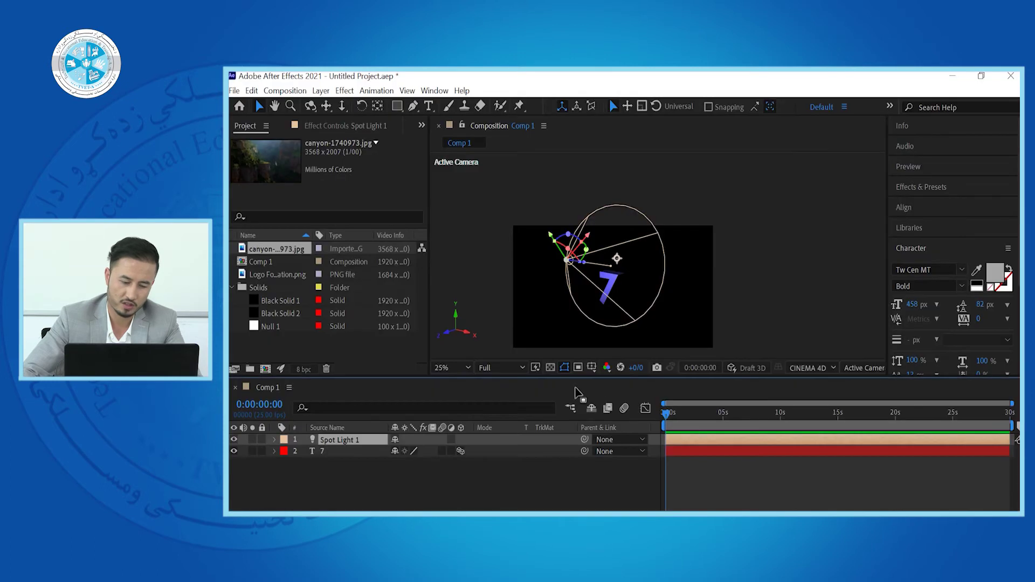
pyautogui.click(345, 476)
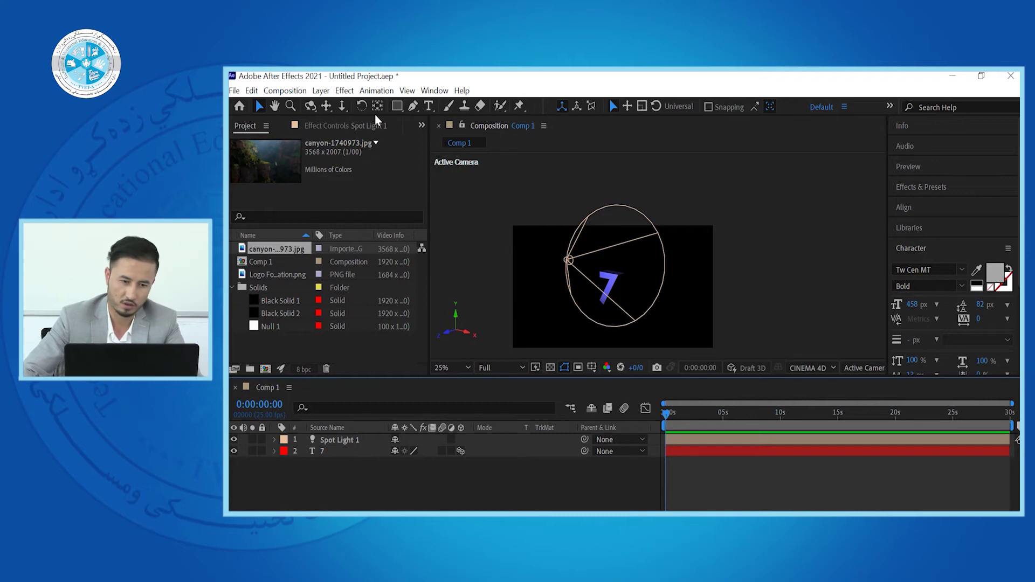
pyautogui.rightClick(359, 474)
pyautogui.moveTo(458, 351)
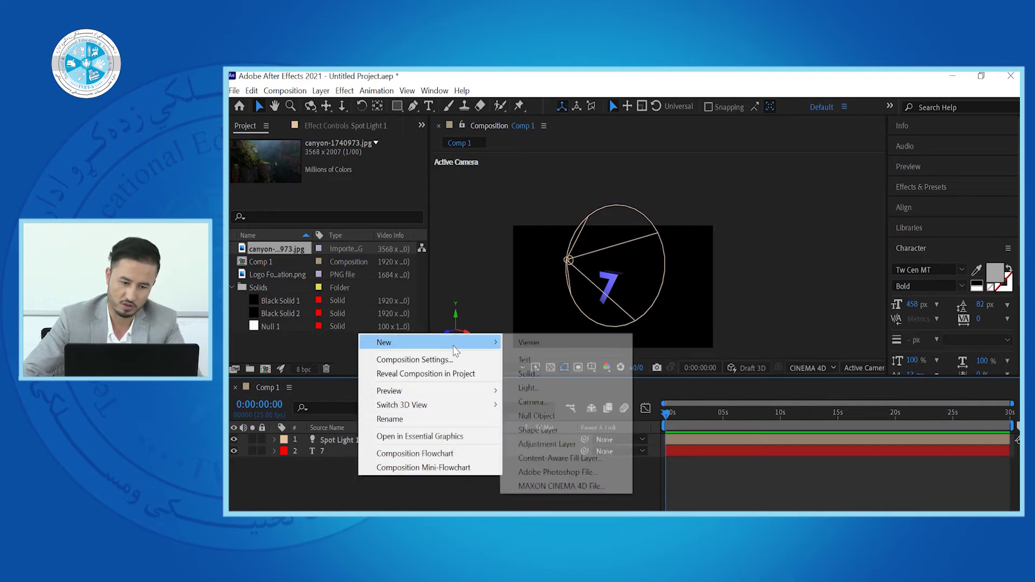
pyautogui.click(542, 389)
pyautogui.click(407, 185)
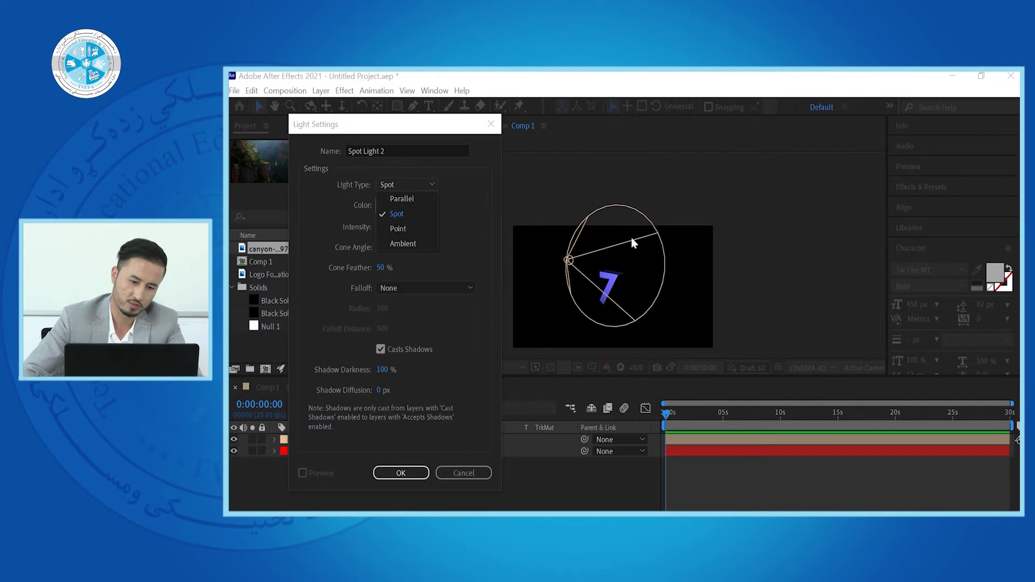
pyautogui.click(463, 473)
pyautogui.click(463, 472)
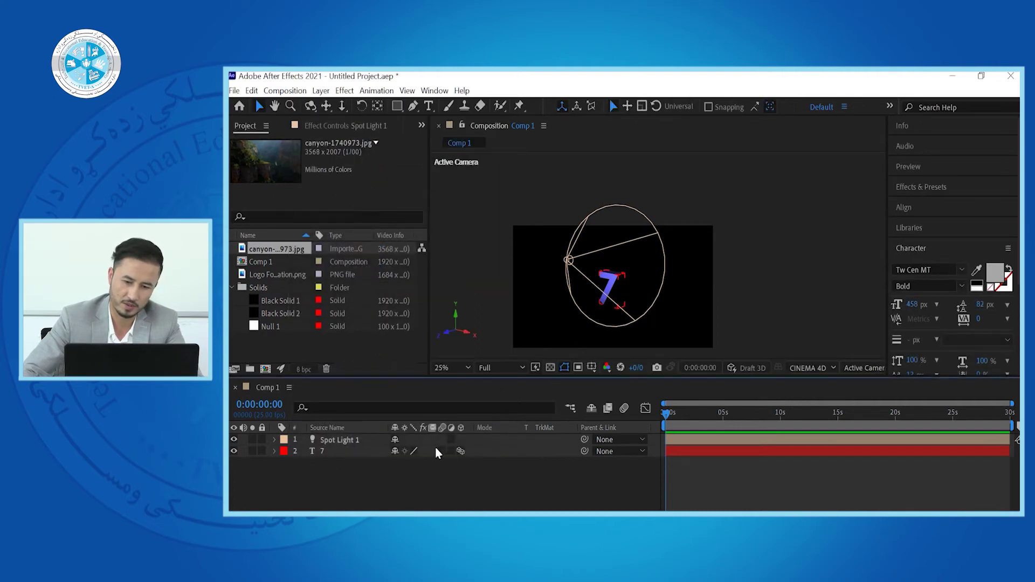
pyautogui.click(340, 452)
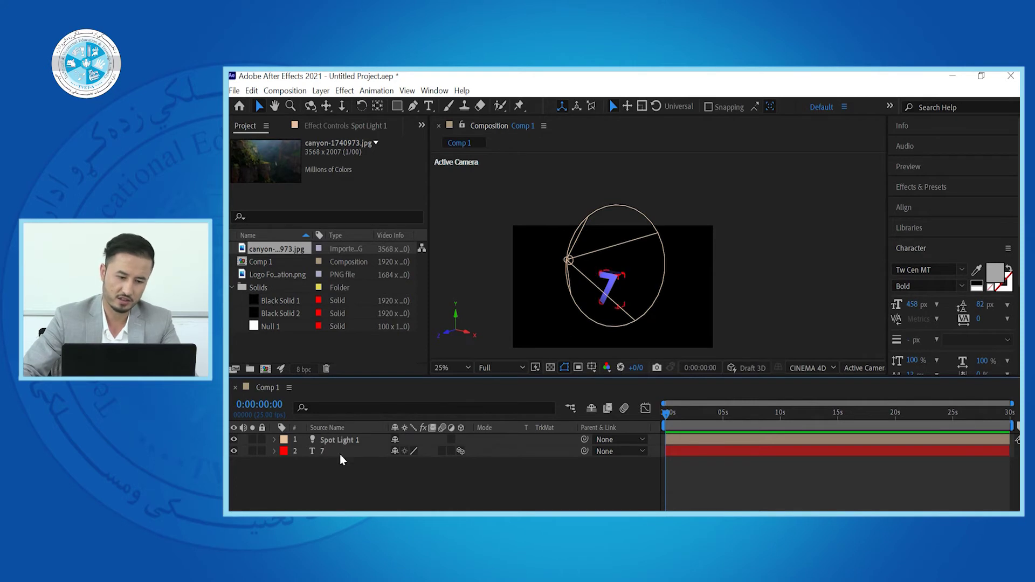
pyautogui.click(339, 441)
pyautogui.press('Return')
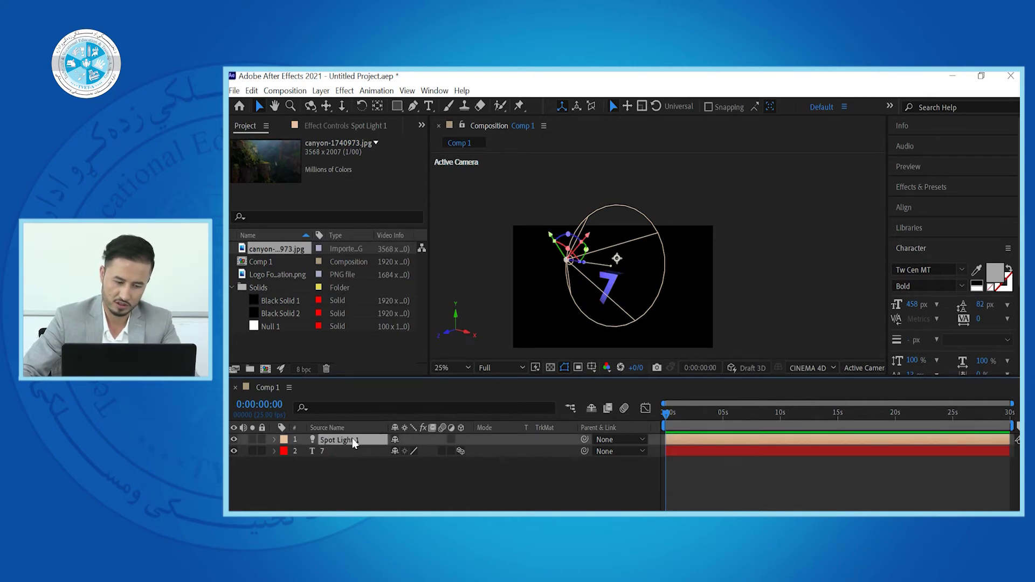
# Start a new light in the composition, set its type to Point and its color to yellow FFD666
pyautogui.rightClick(357, 474)
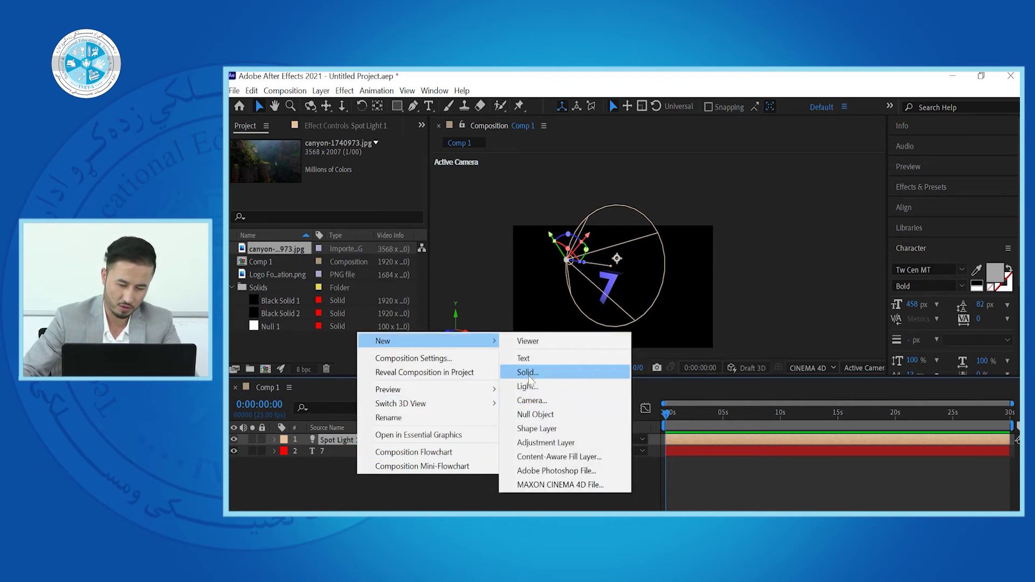
pyautogui.click(531, 386)
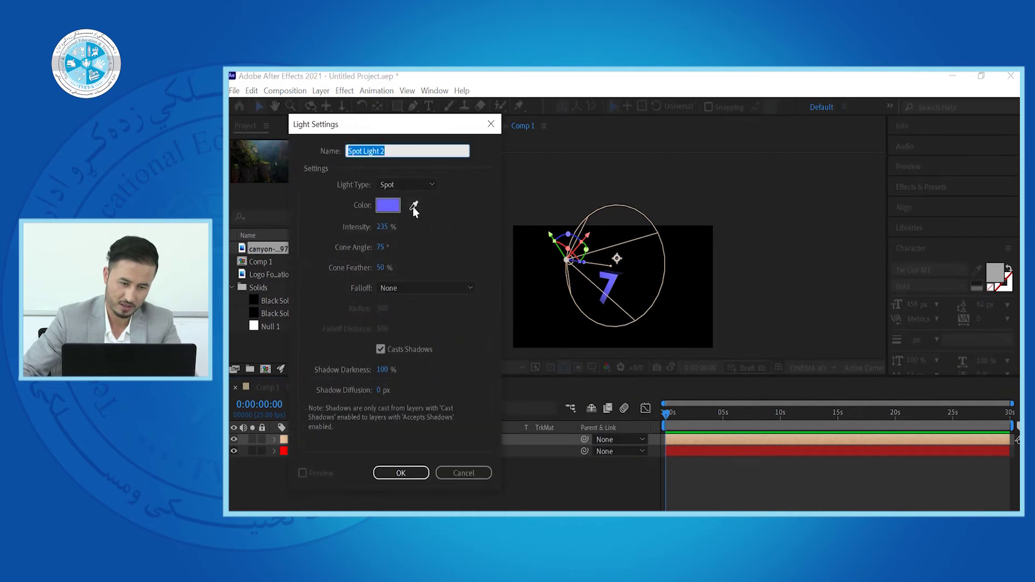
pyautogui.click(420, 184)
pyautogui.click(408, 227)
pyautogui.click(387, 205)
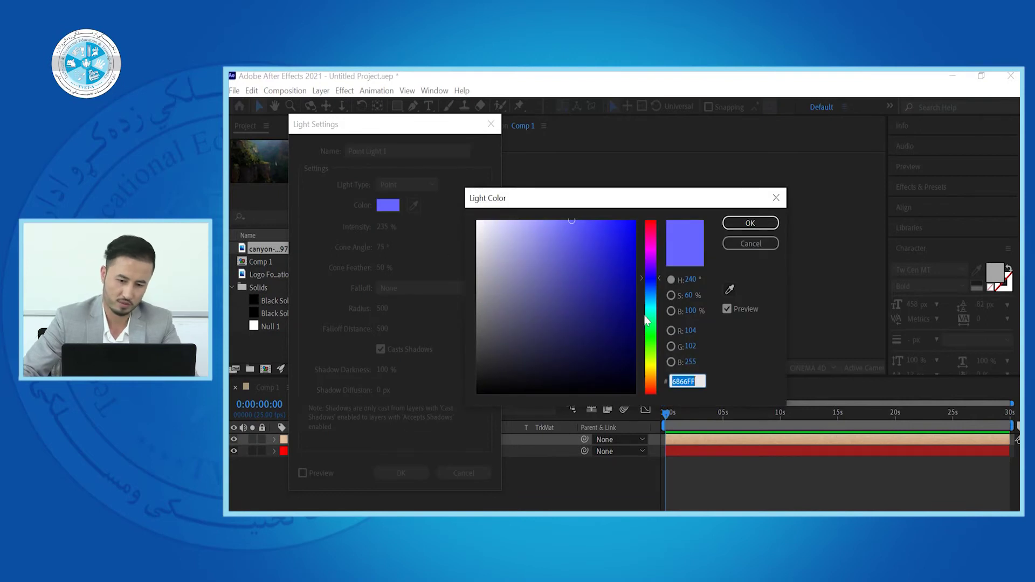
pyautogui.click(651, 373)
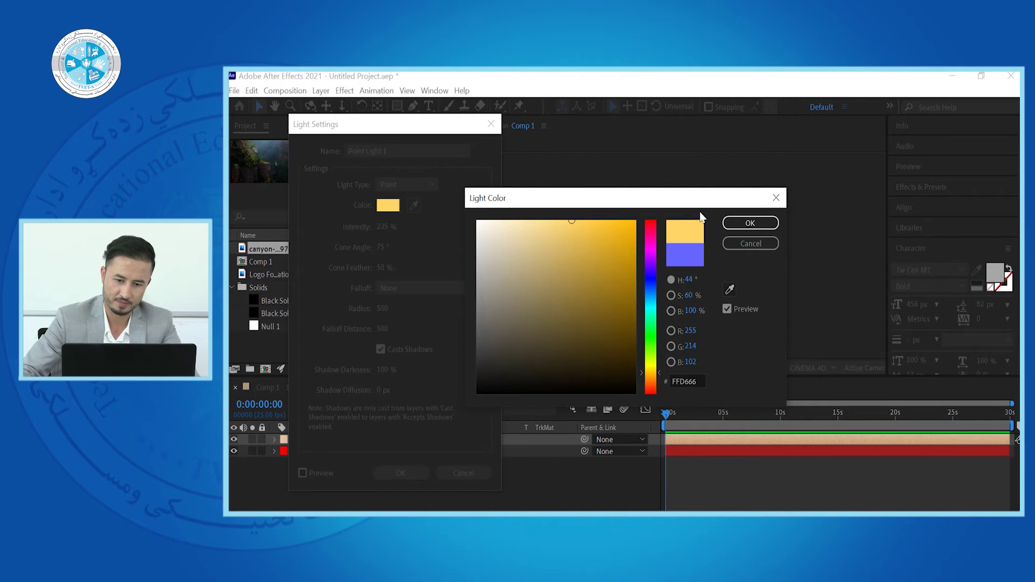
pyautogui.click(750, 223)
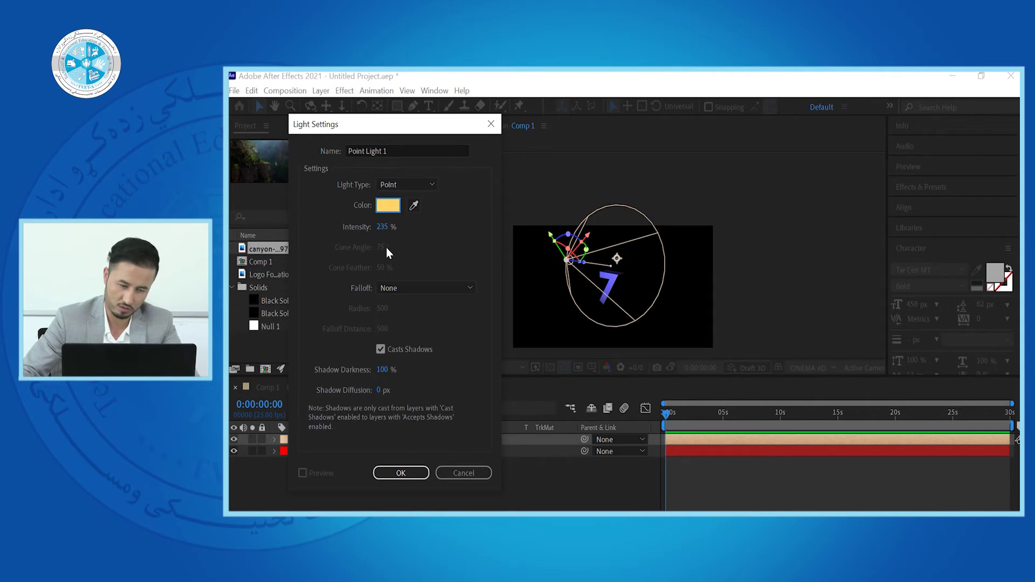
# Switch the point light's Falloff to Smooth and back to None, and create the light
pyautogui.click(409, 289)
pyautogui.click(436, 279)
pyautogui.click(424, 286)
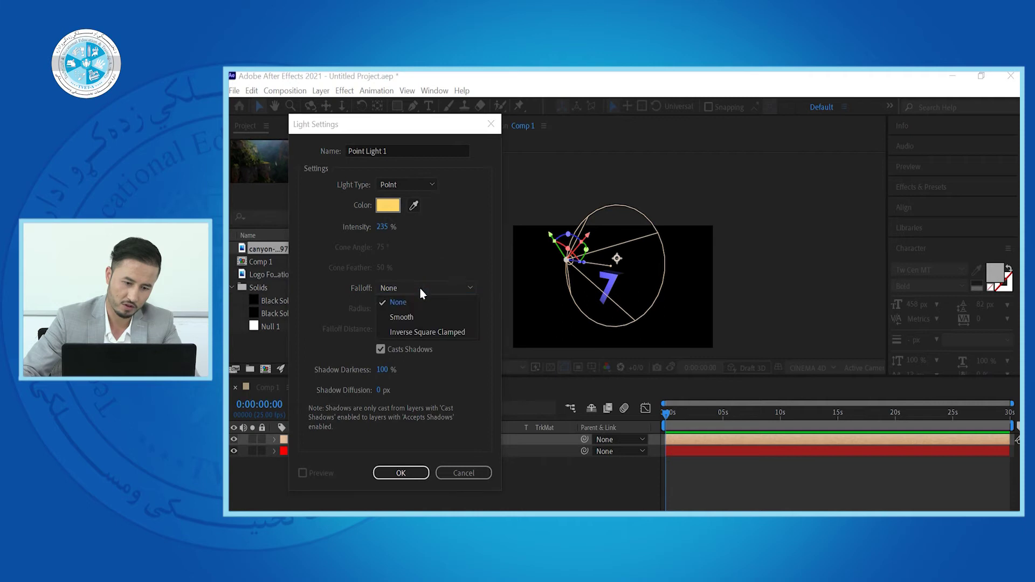
pyautogui.click(419, 312)
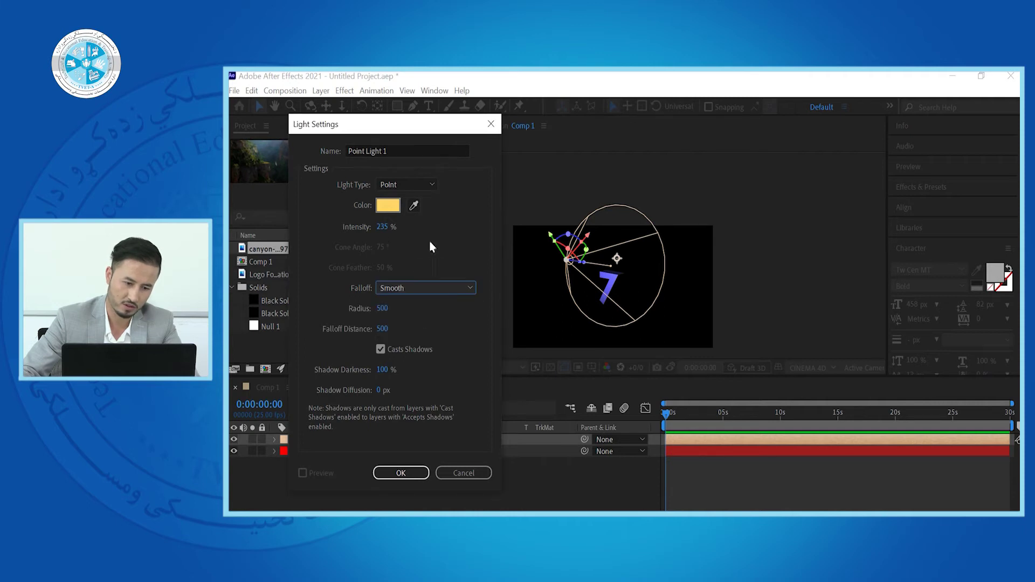
pyautogui.click(426, 287)
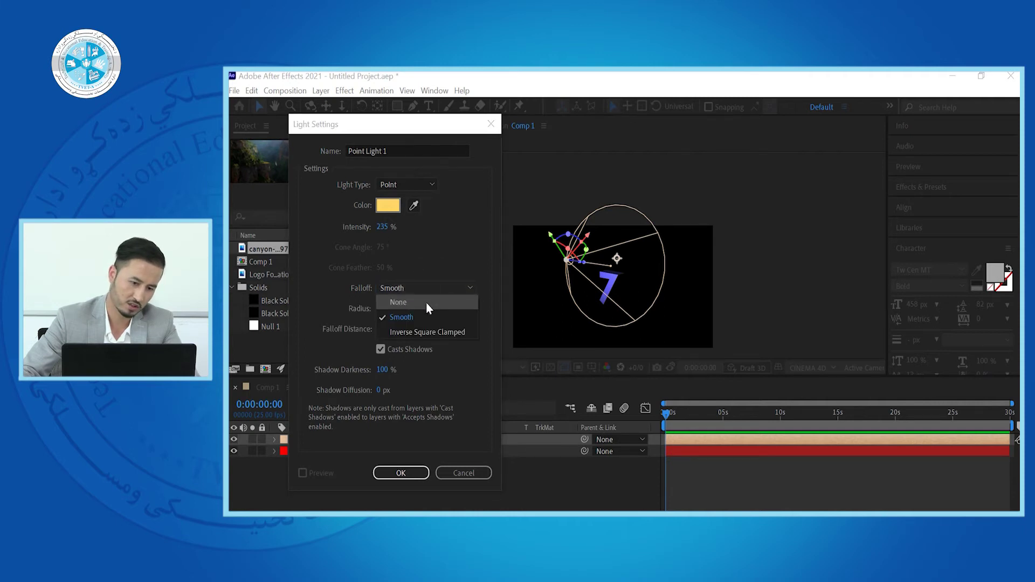
pyautogui.click(426, 302)
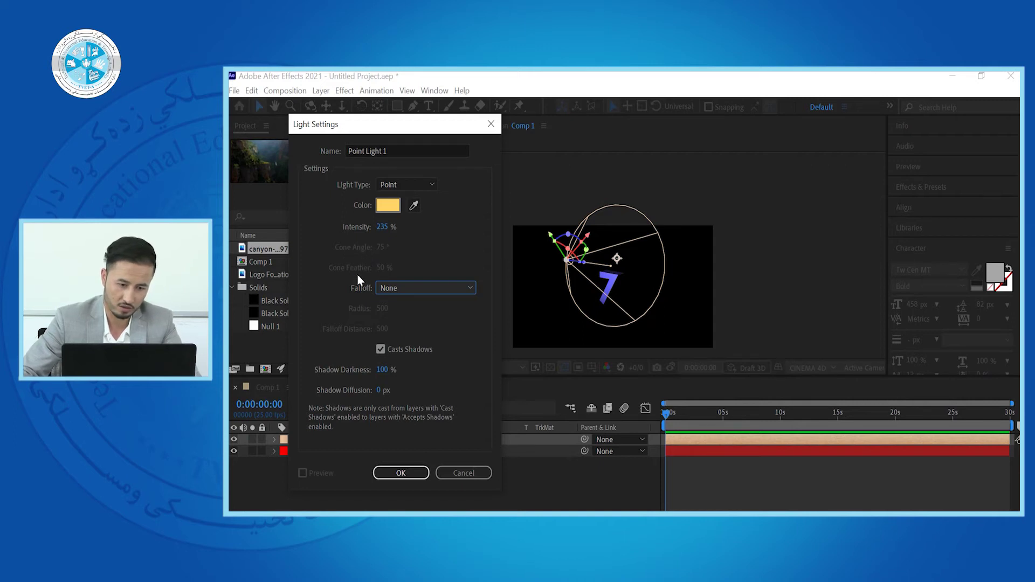
pyautogui.click(400, 473)
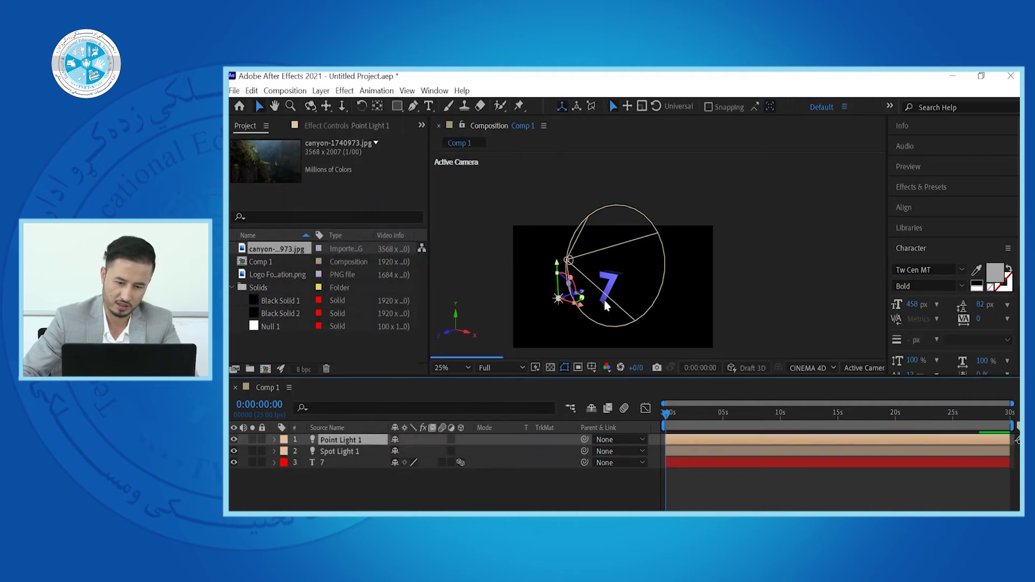
# Move Point Light 1 across to the right side of the 7, raise it above the number, and shift it slightly along its depth axis
pyautogui.scroll(2, 604, 305)
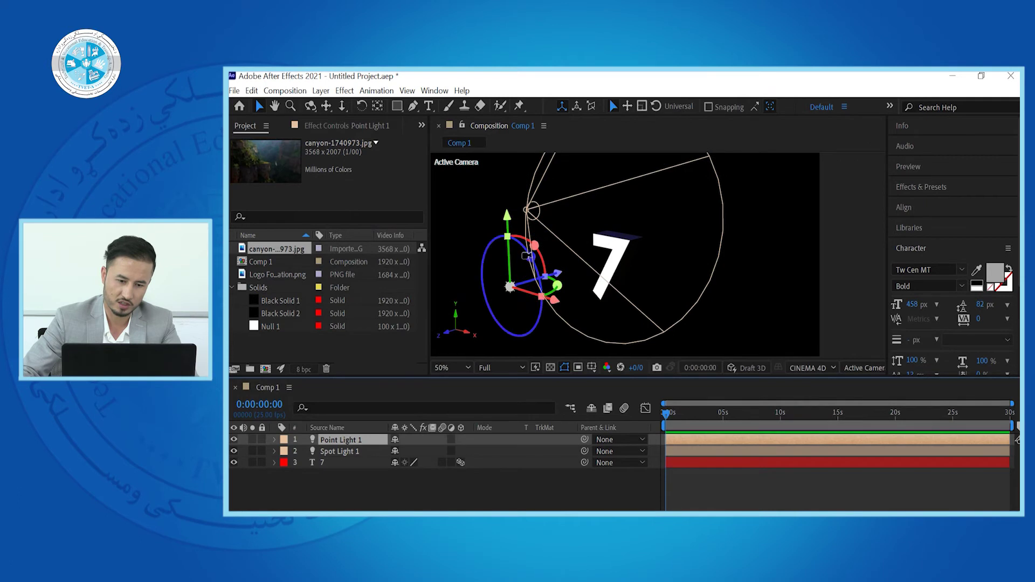
pyautogui.scroll(-2, 526, 255)
pyautogui.scroll(2, 518, 272)
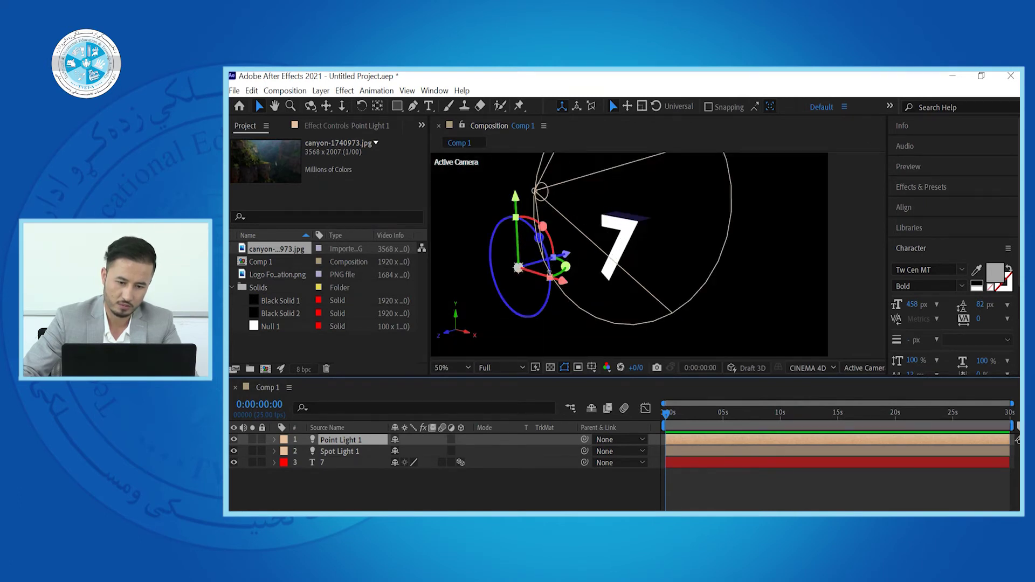
pyautogui.moveTo(550, 275); pyautogui.dragTo(707, 315)
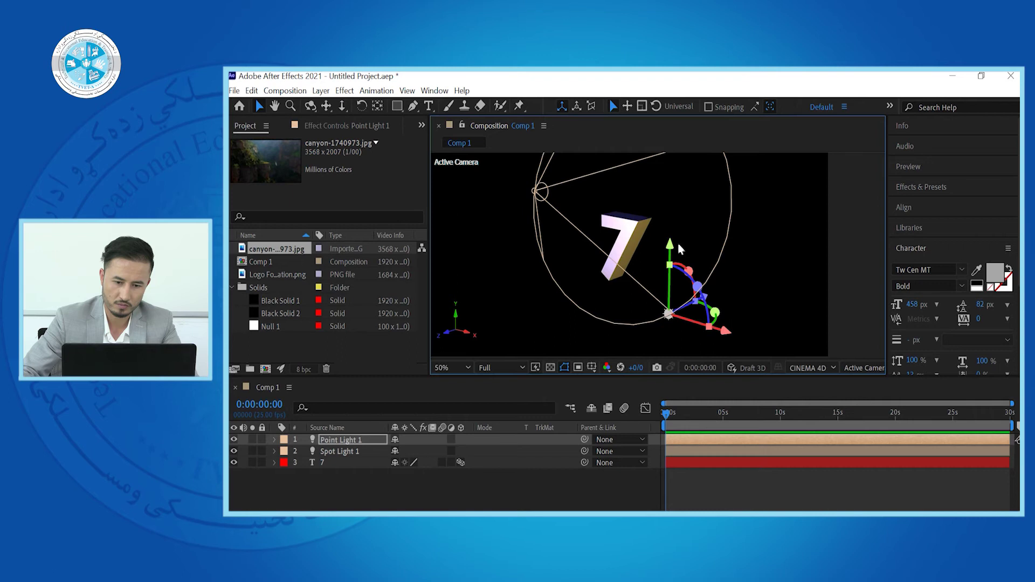
pyautogui.moveTo(670, 245); pyautogui.dragTo(732, 184)
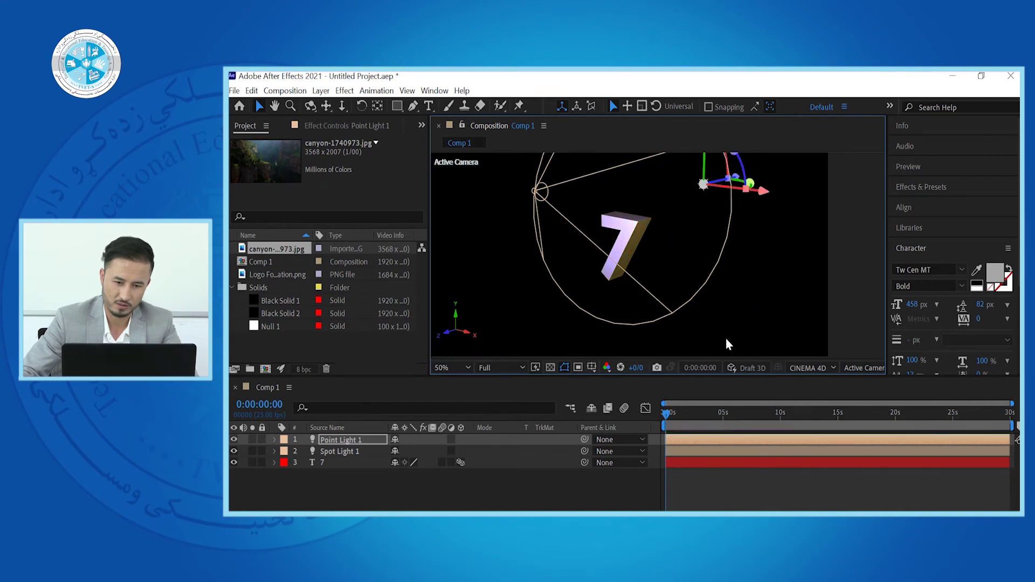
pyautogui.scroll(2, 660, 243)
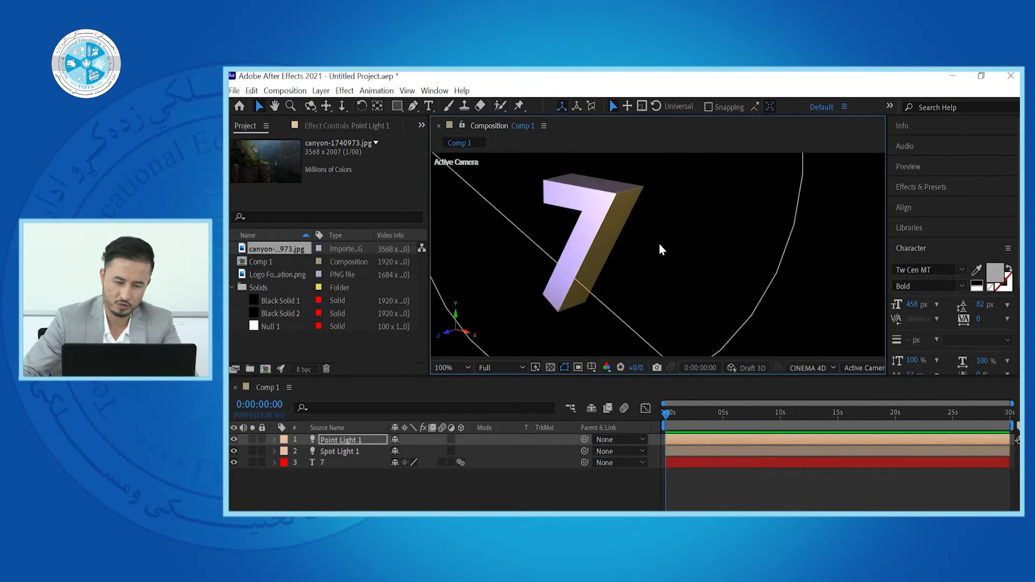
pyautogui.scroll(-2, 662, 249)
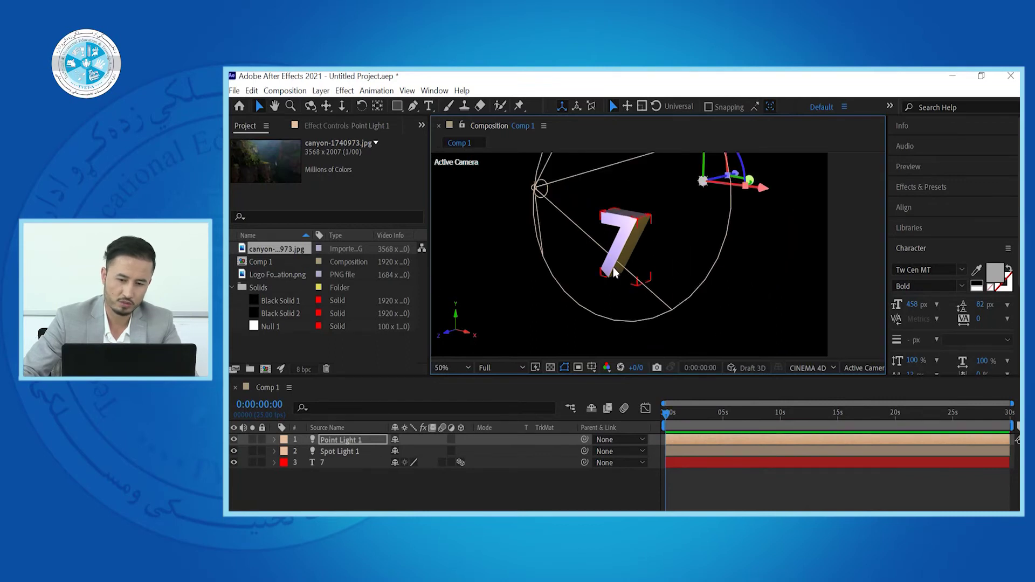
pyautogui.moveTo(729, 178); pyautogui.dragTo(751, 179)
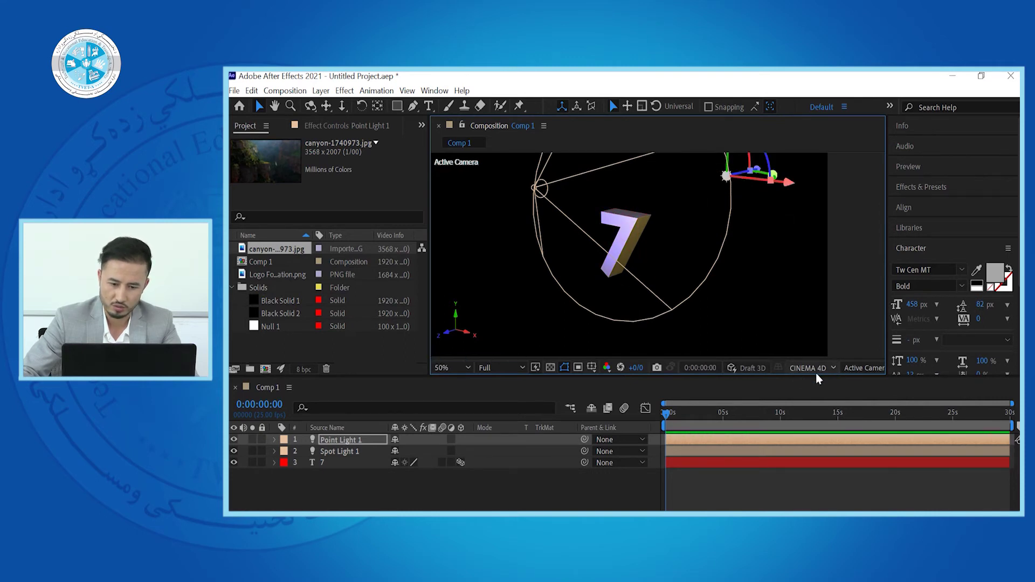
# Widen the composition viewer and split it into 2 Views, showing Top beside Active Camera
pyautogui.moveTo(428, 312); pyautogui.dragTo(301, 312)
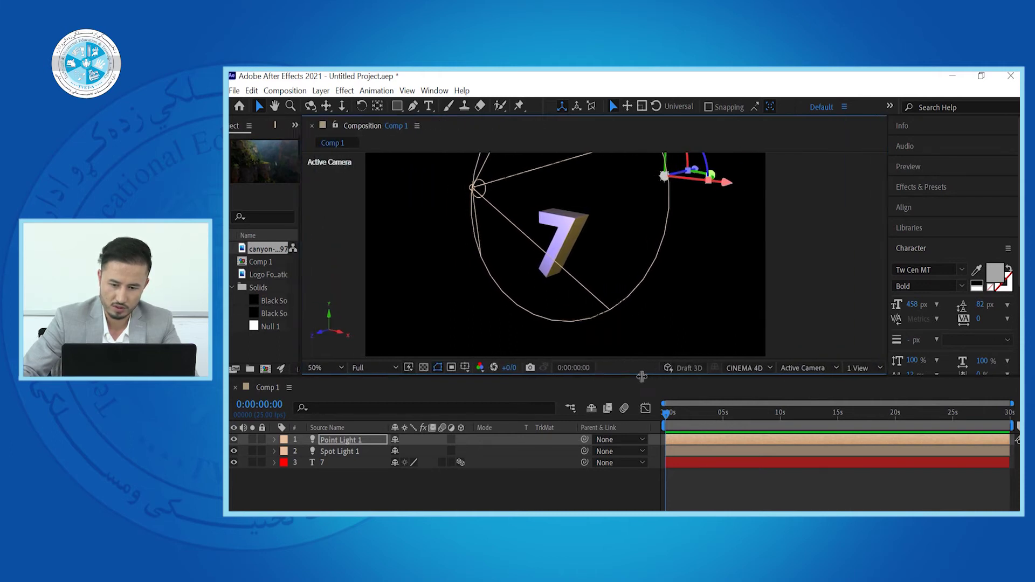
pyautogui.click(858, 367)
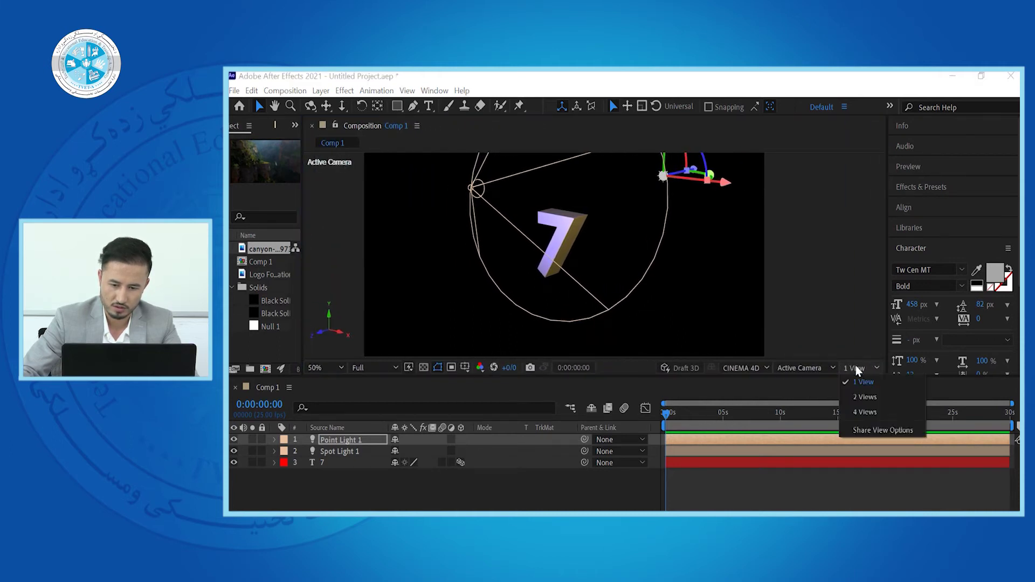
pyautogui.click(866, 397)
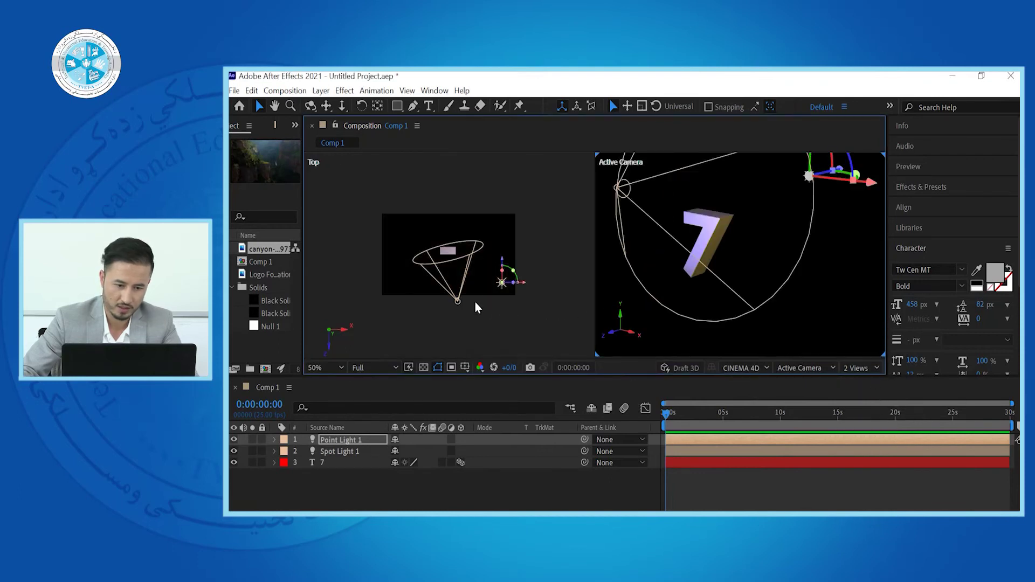
pyautogui.moveTo(303, 340); pyautogui.dragTo(314, 339)
pyautogui.scroll(3, 466, 263)
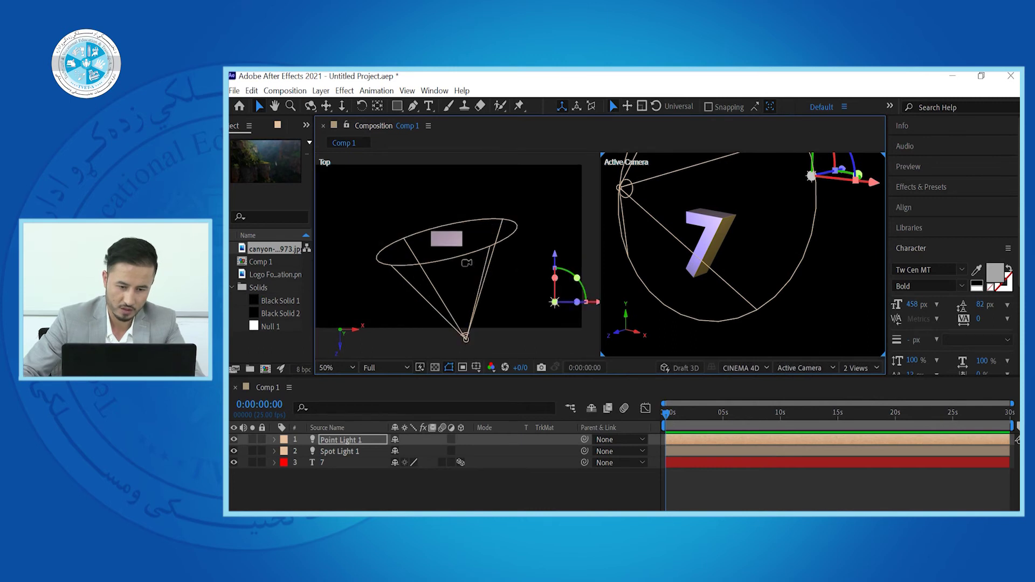
pyautogui.scroll(-3, 466, 263)
# Move Point Light 1 back along the Z axis in the Top view until it is level with the 7
pyautogui.click(339, 442)
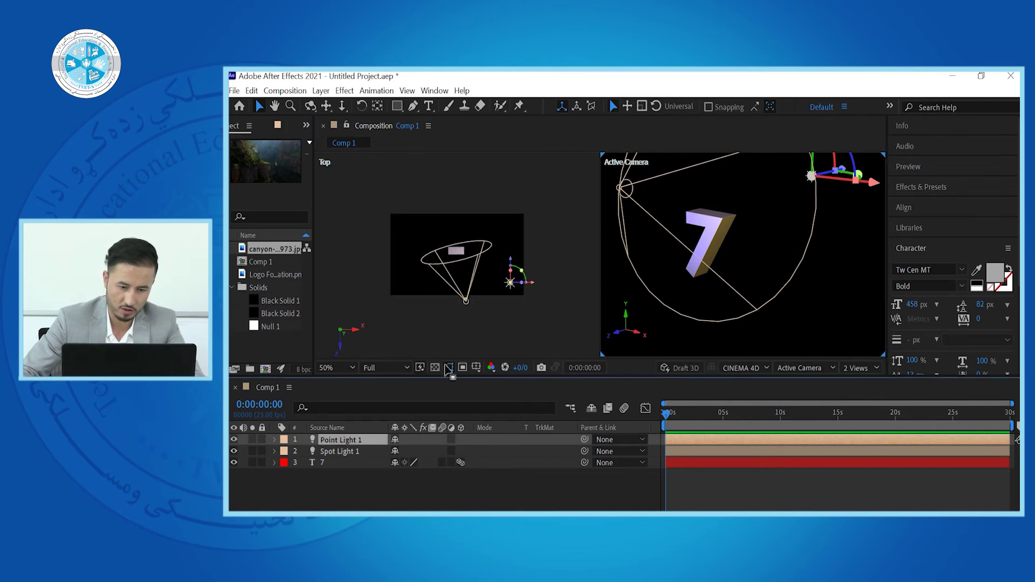
pyautogui.scroll(2, 508, 282)
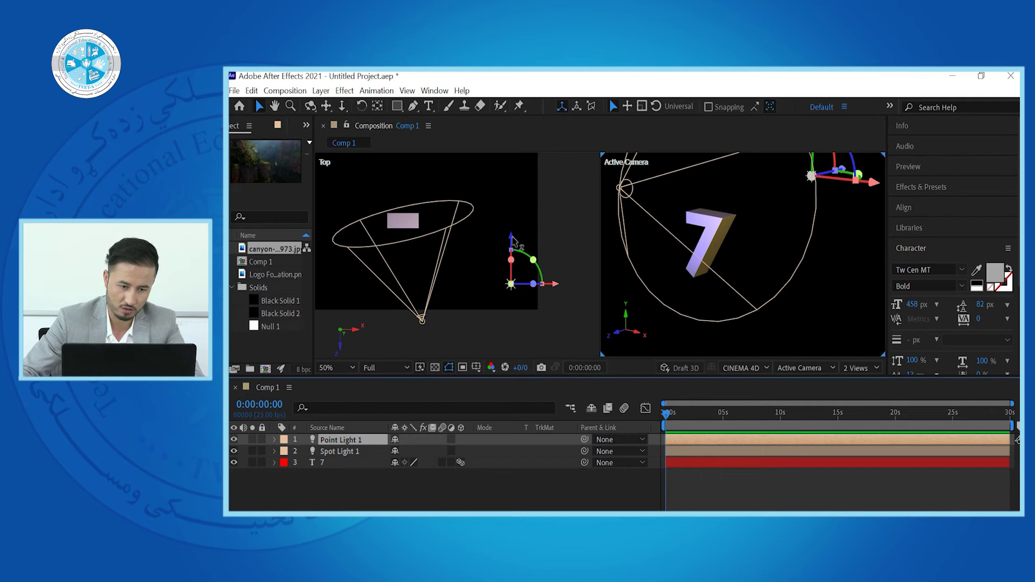
pyautogui.moveTo(512, 230); pyautogui.dragTo(513, 190)
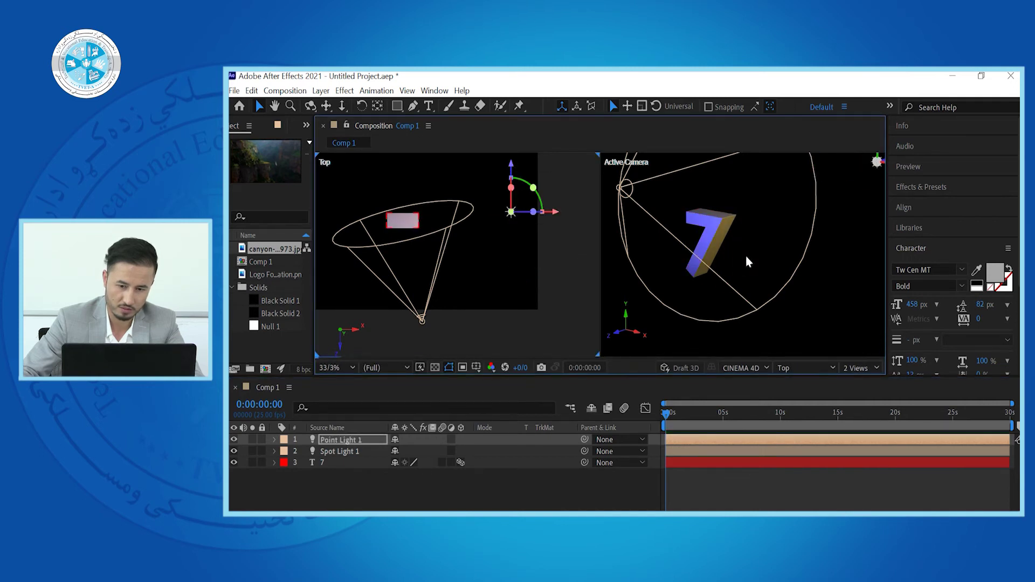
# Examine the lighting on the 7 up close in the Active Camera view and select the Spot Light 1 layer
pyautogui.scroll(3, 726, 283)
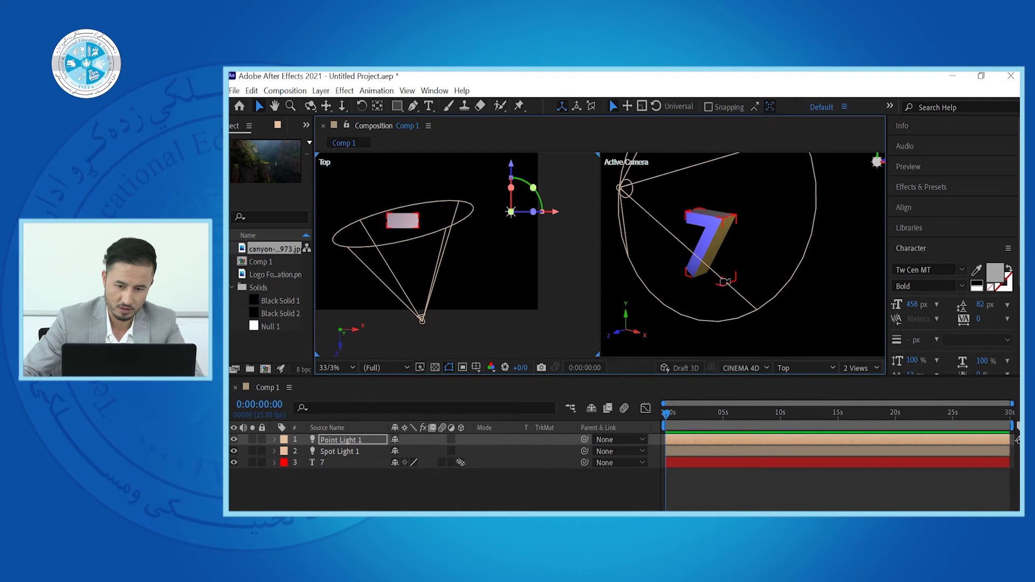
pyautogui.scroll(-3, 725, 283)
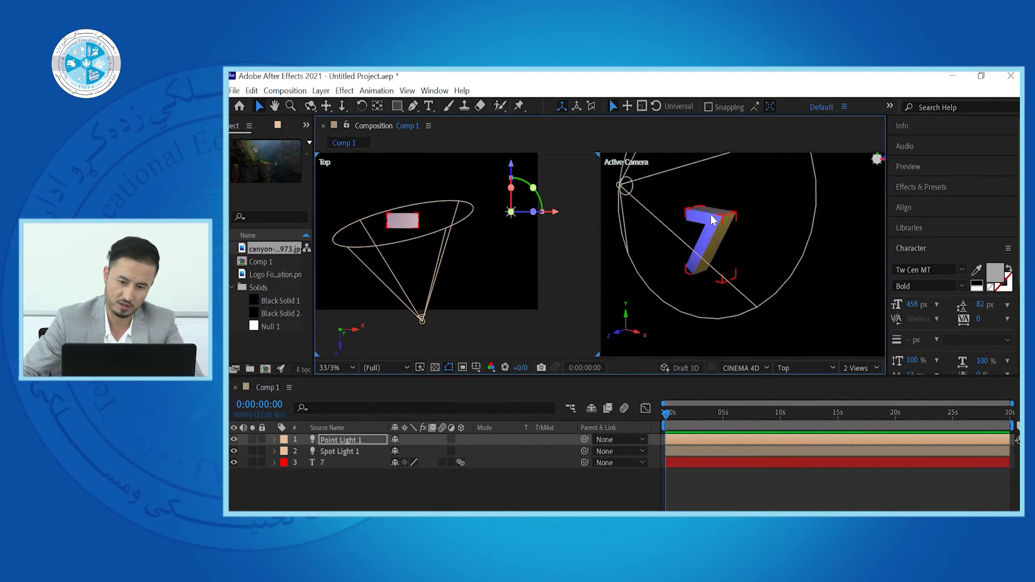
pyautogui.scroll(2, 711, 219)
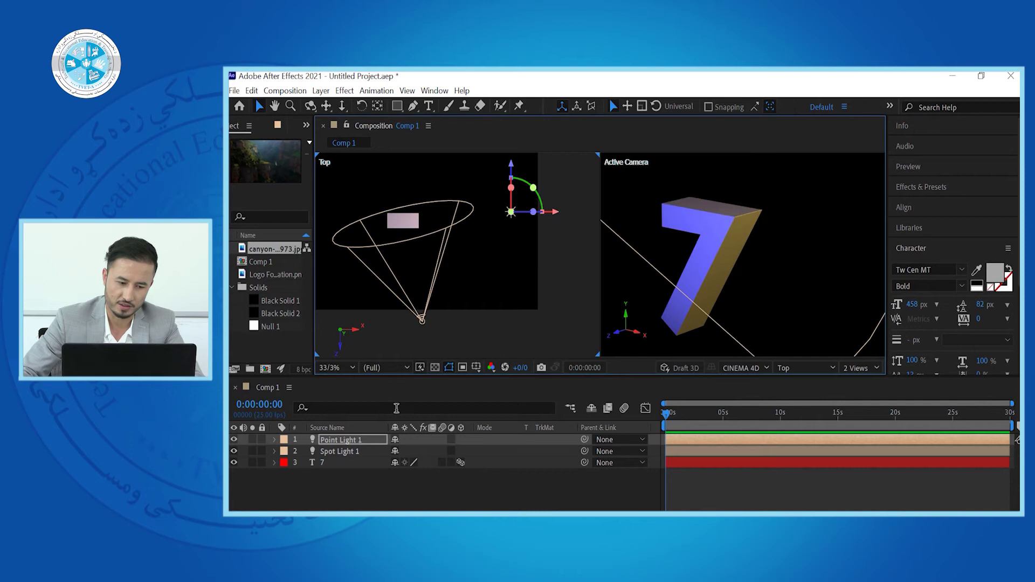
pyautogui.click(337, 453)
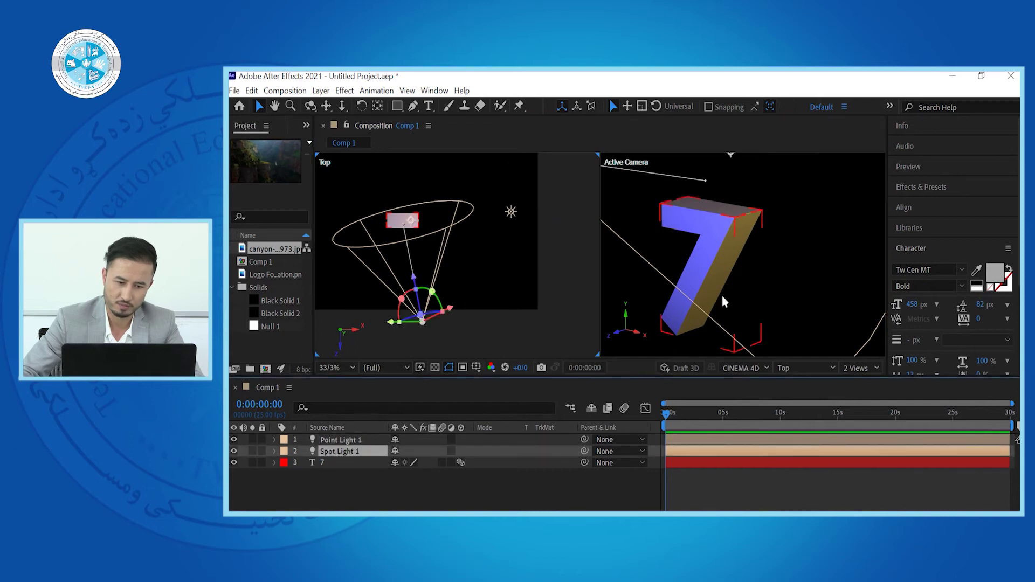
pyautogui.scroll(-3, 708, 242)
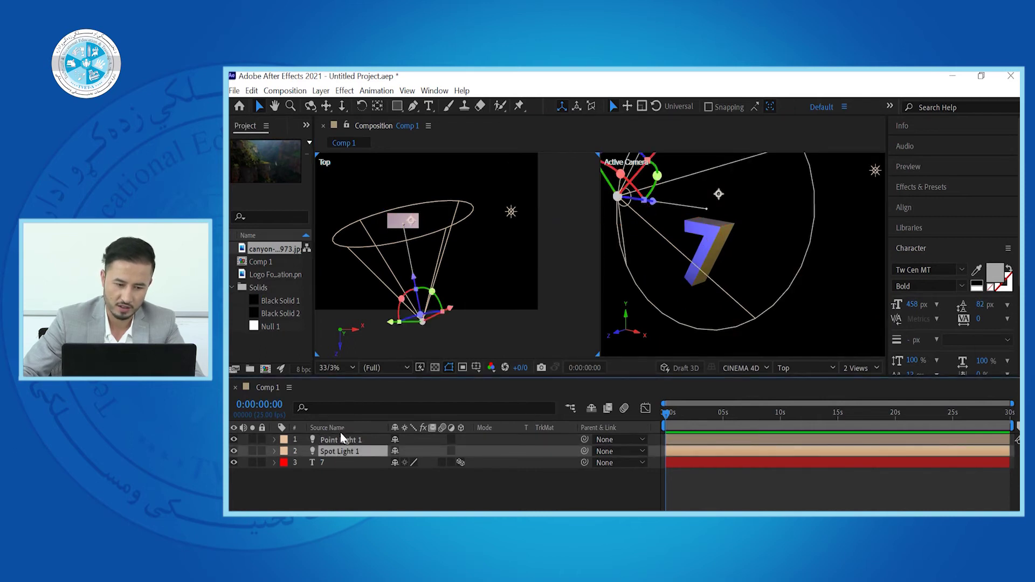
# Select Point Light 1 and examine how it lights the side of the 7 in the Active Camera view
pyautogui.click(341, 439)
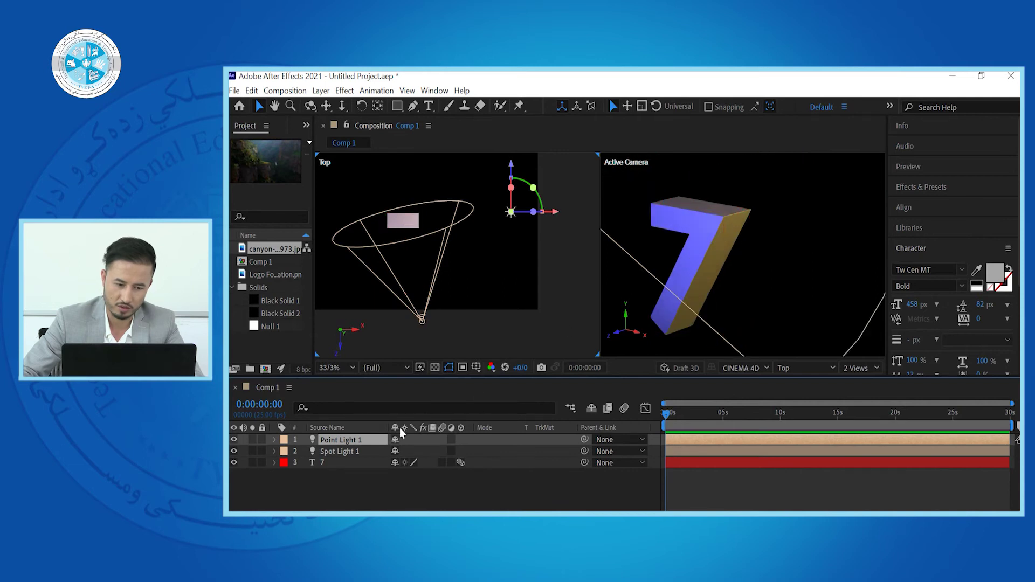
pyautogui.scroll(5, 738, 224)
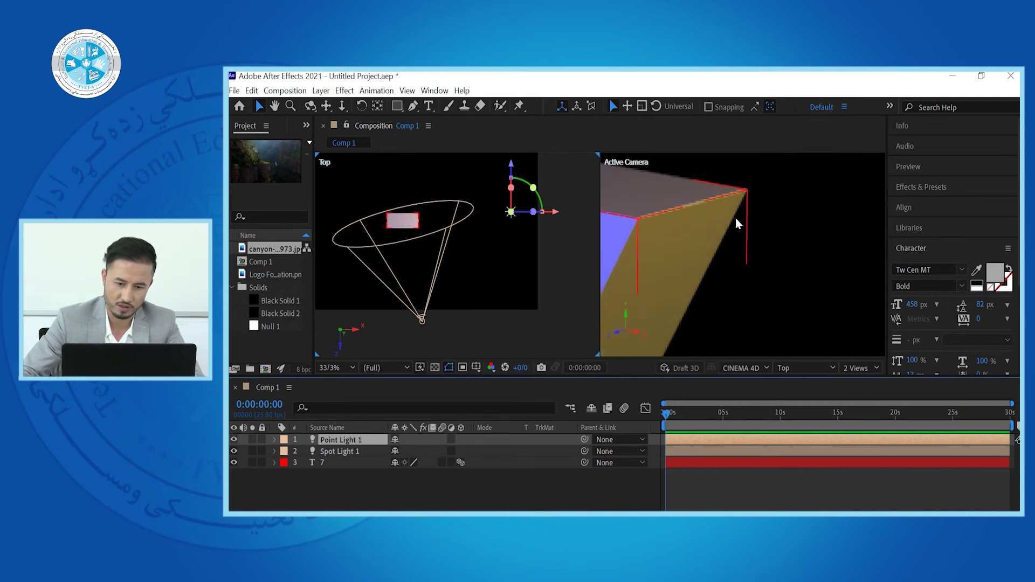
pyautogui.scroll(-5, 738, 224)
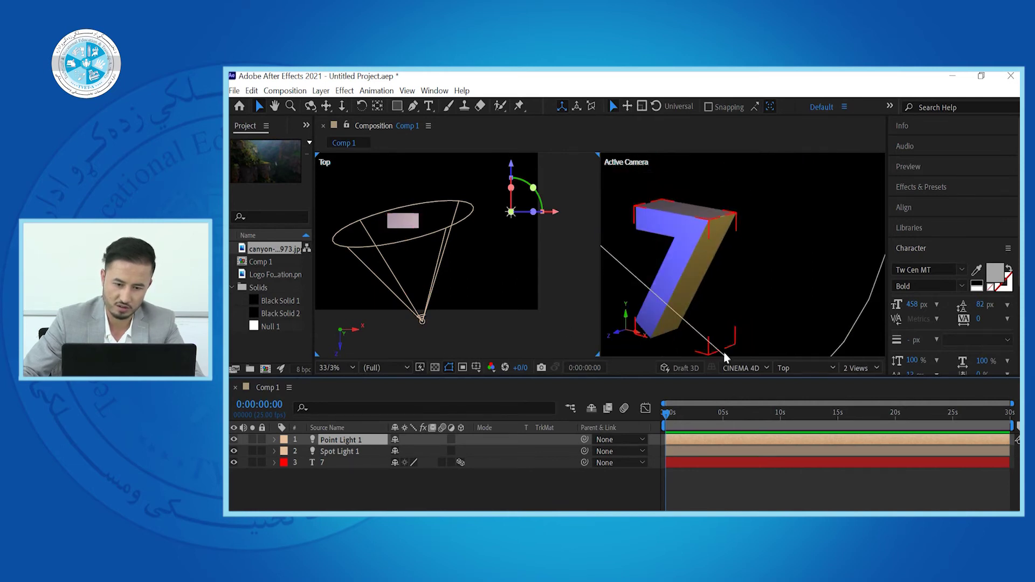
pyautogui.scroll(-5, 746, 246)
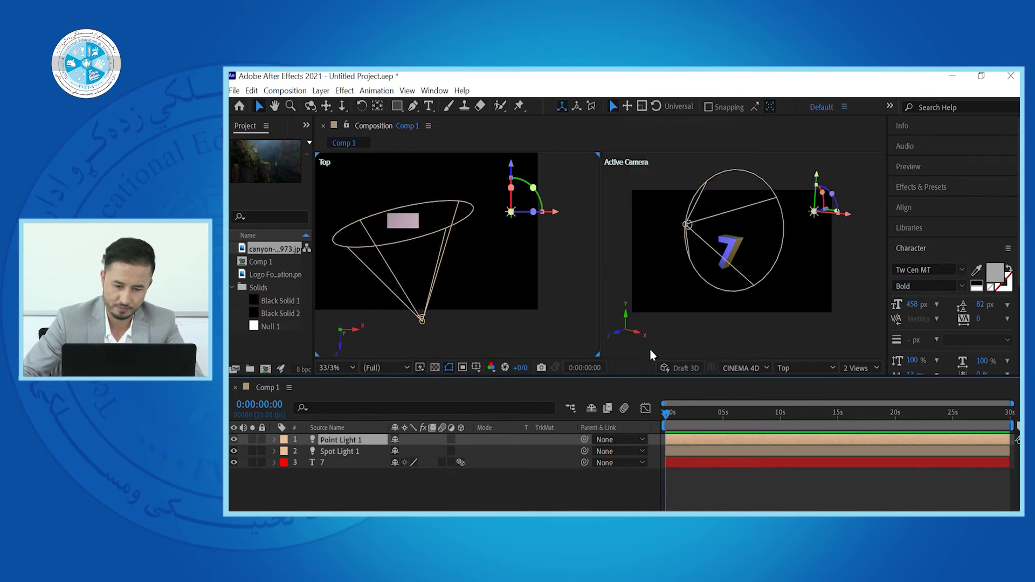
pyautogui.click(538, 488)
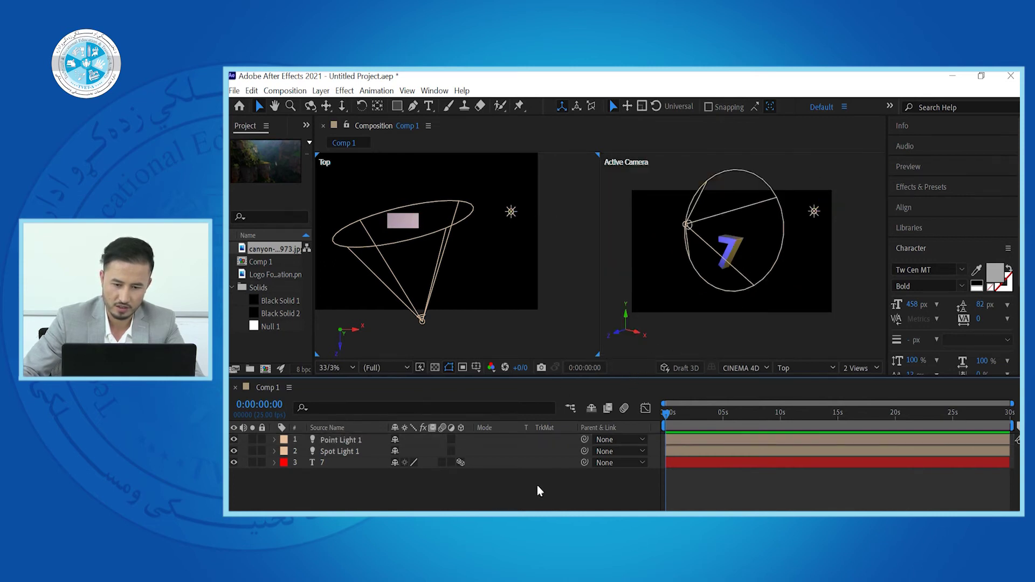
pyautogui.scroll(3, 743, 235)
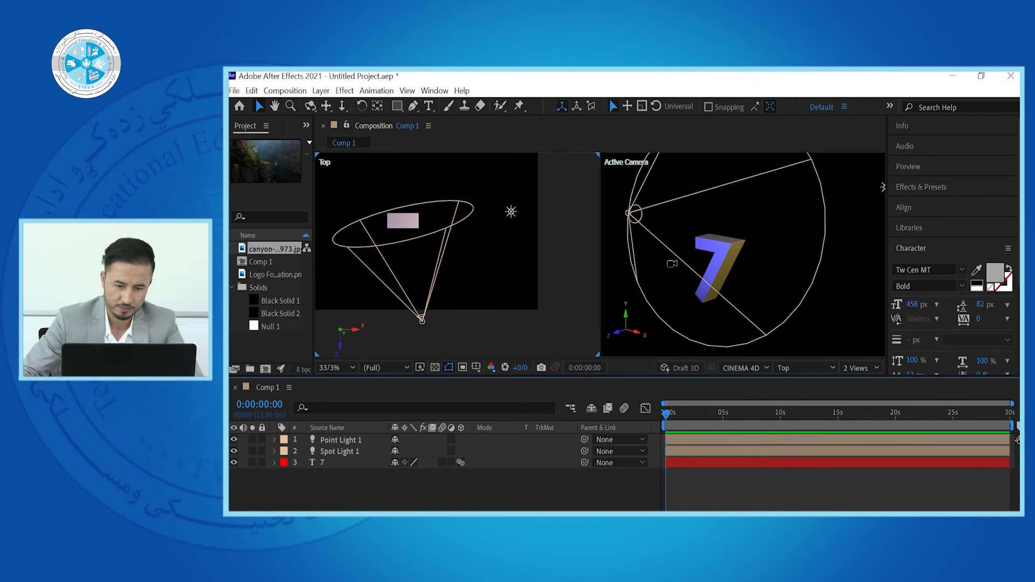
pyautogui.click(323, 441)
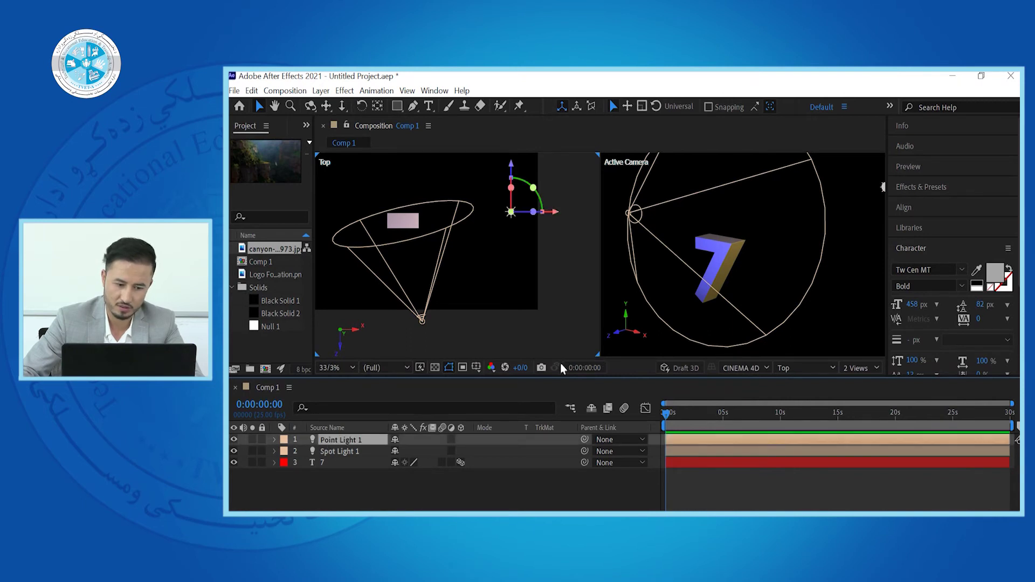
pyautogui.doubleClick(372, 440)
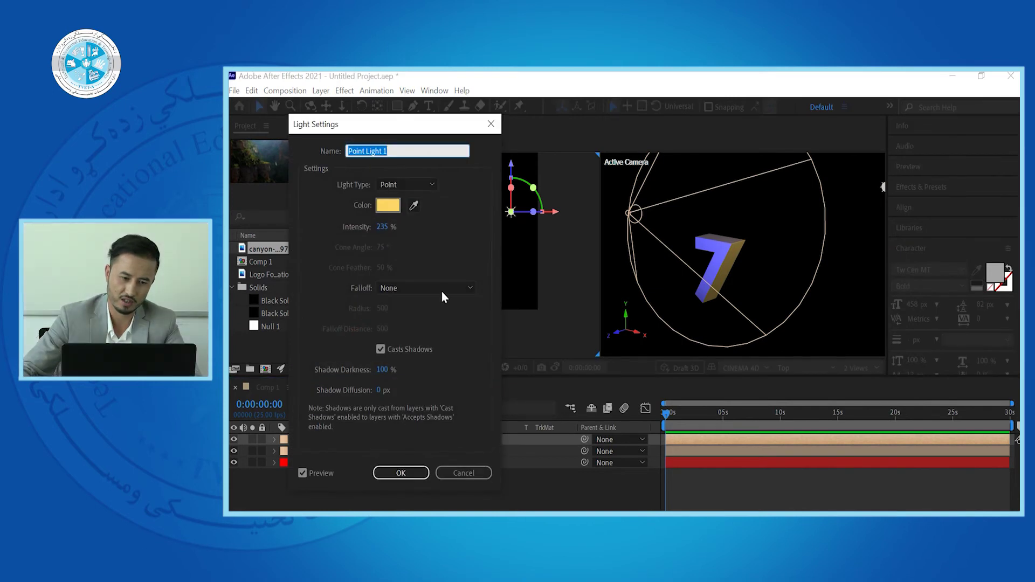
pyautogui.click(388, 206)
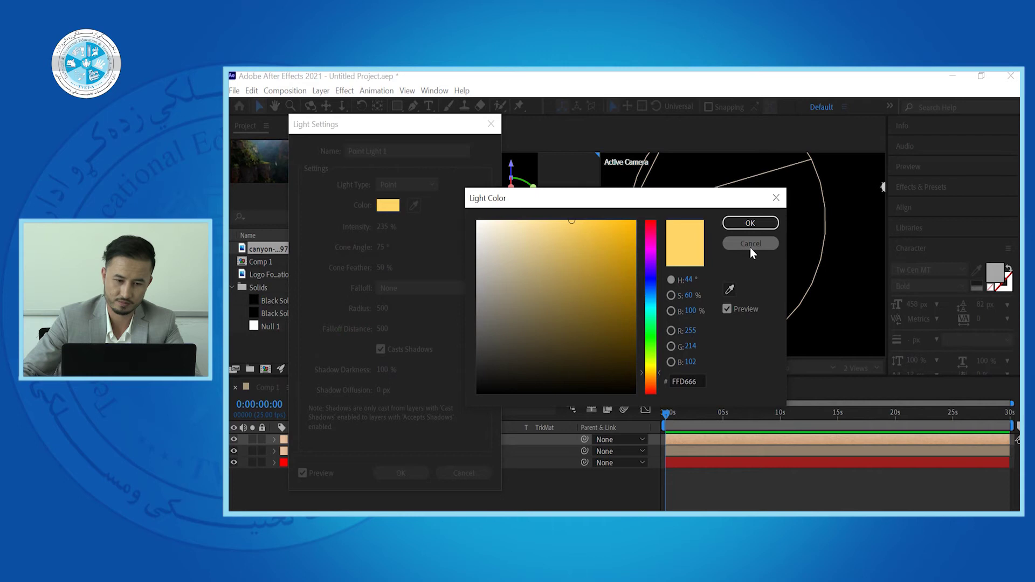
pyautogui.click(749, 243)
pyautogui.click(491, 124)
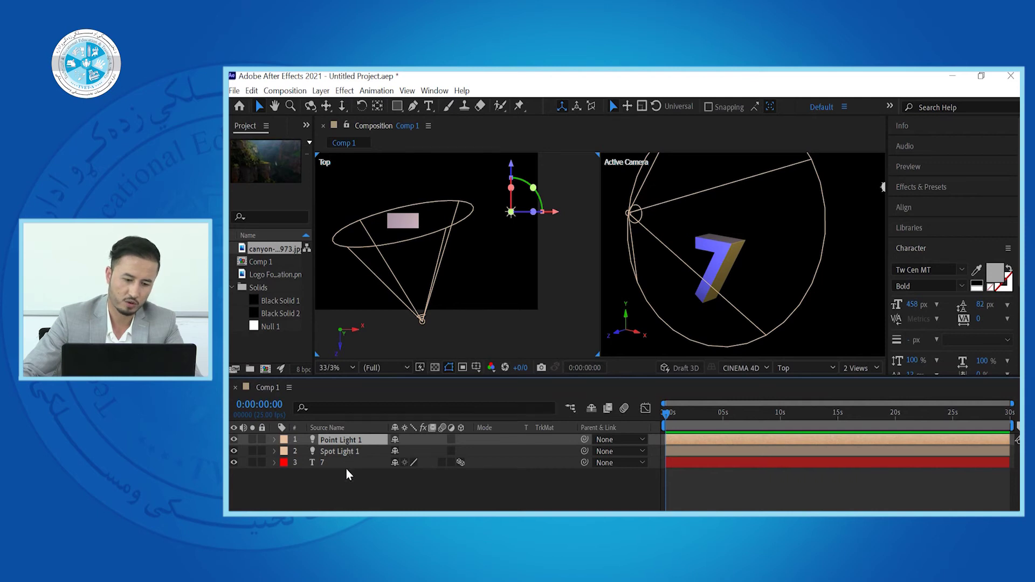
# Change the light color of Point Light 1 to pure red, FF0000
pyautogui.keyDown('ctrl'); pyautogui.click(356, 441); pyautogui.keyUp('ctrl')
pyautogui.click(356, 440)
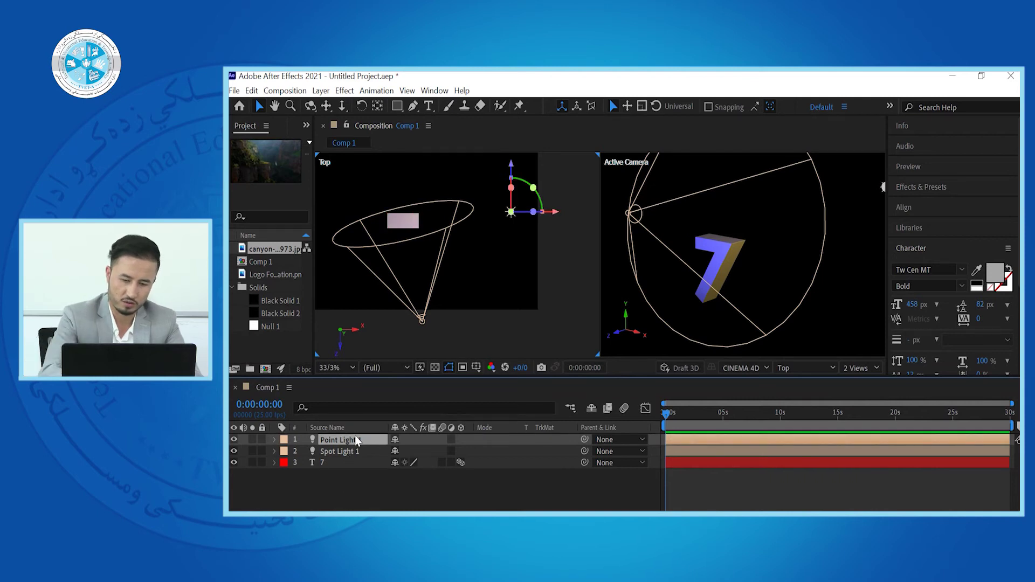
pyautogui.doubleClick(356, 440)
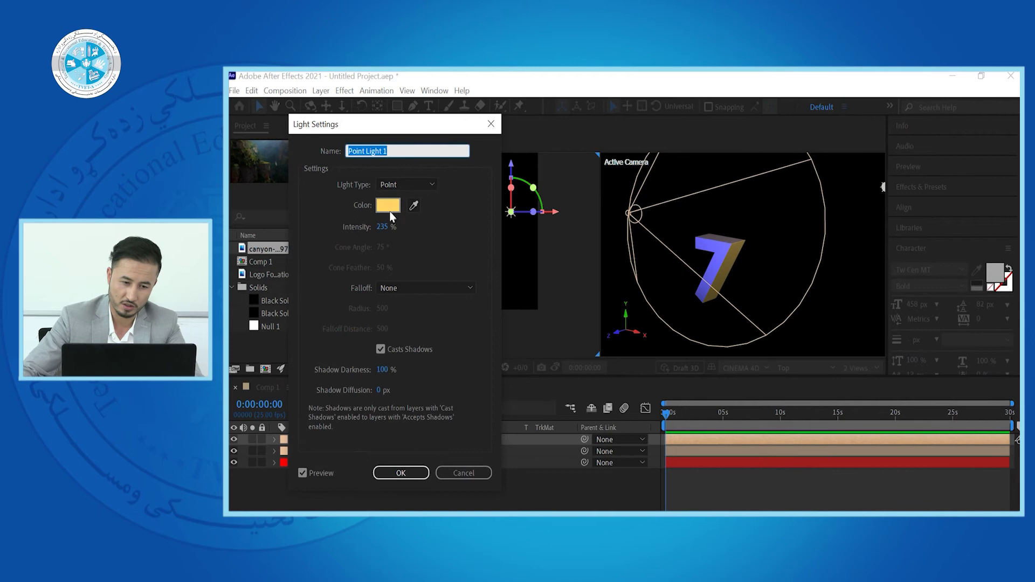
pyautogui.click(389, 209)
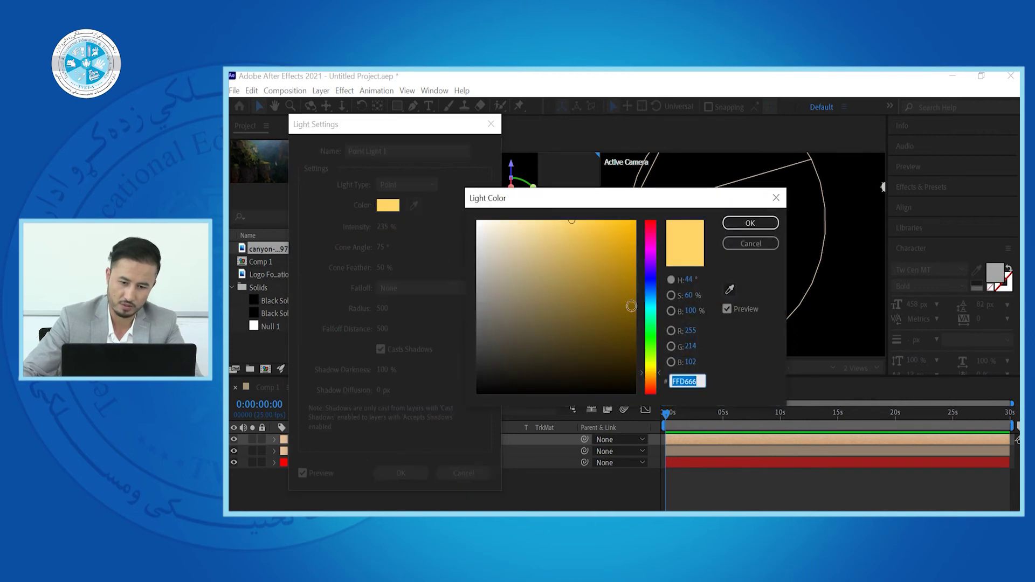
pyautogui.click(651, 221)
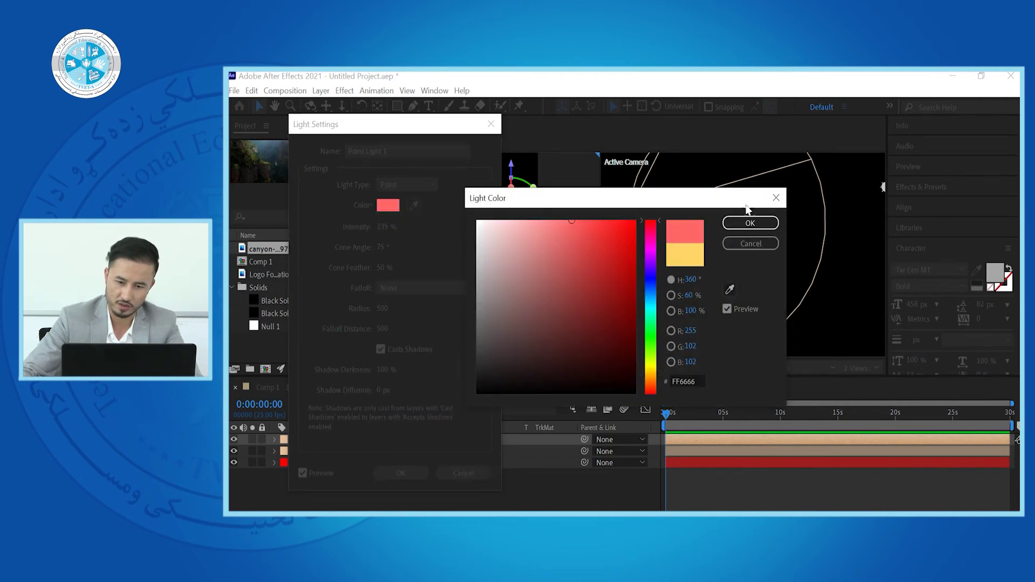
pyautogui.click(636, 220)
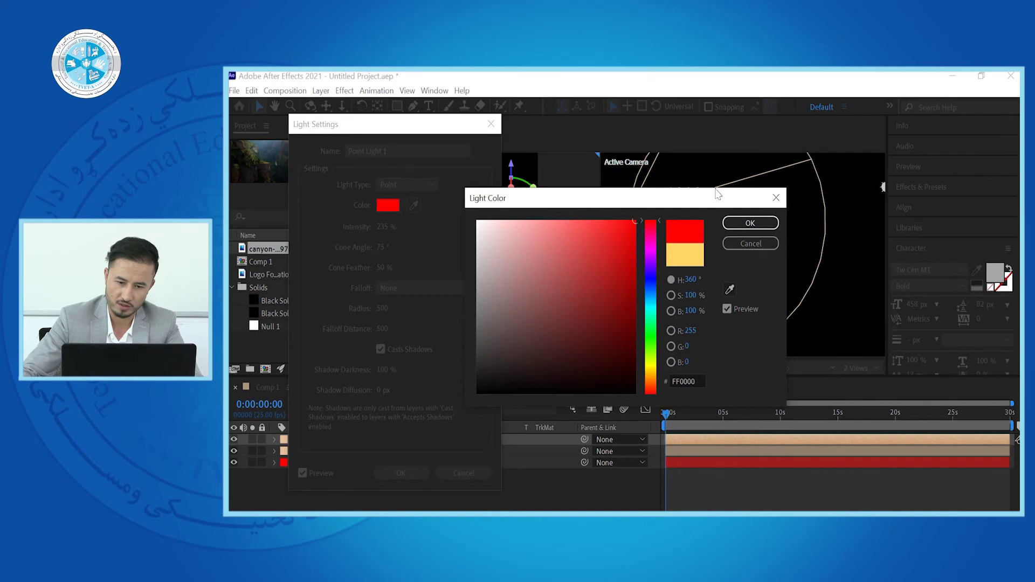
pyautogui.click(749, 222)
pyautogui.click(410, 472)
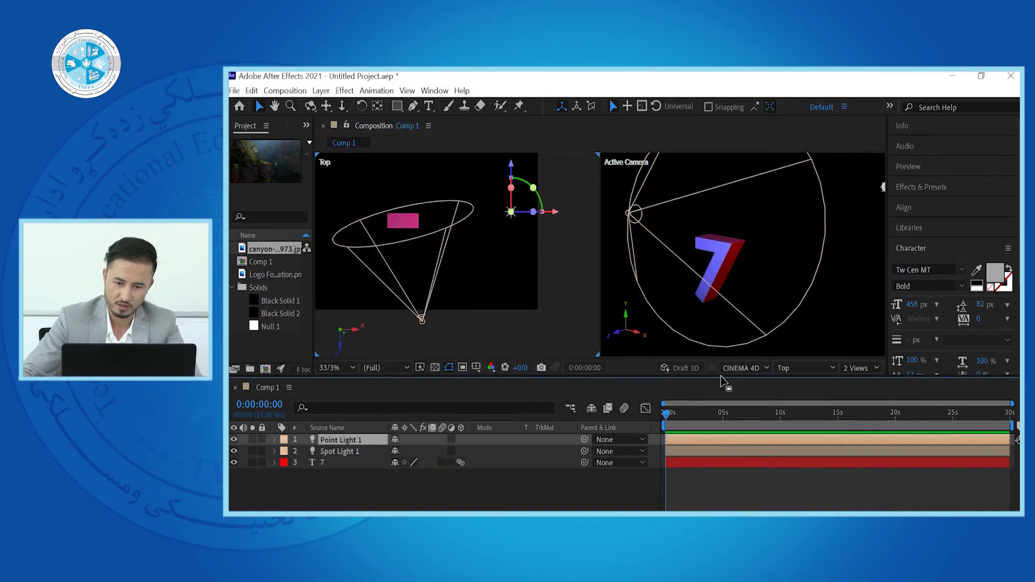
pyautogui.scroll(5, 744, 270)
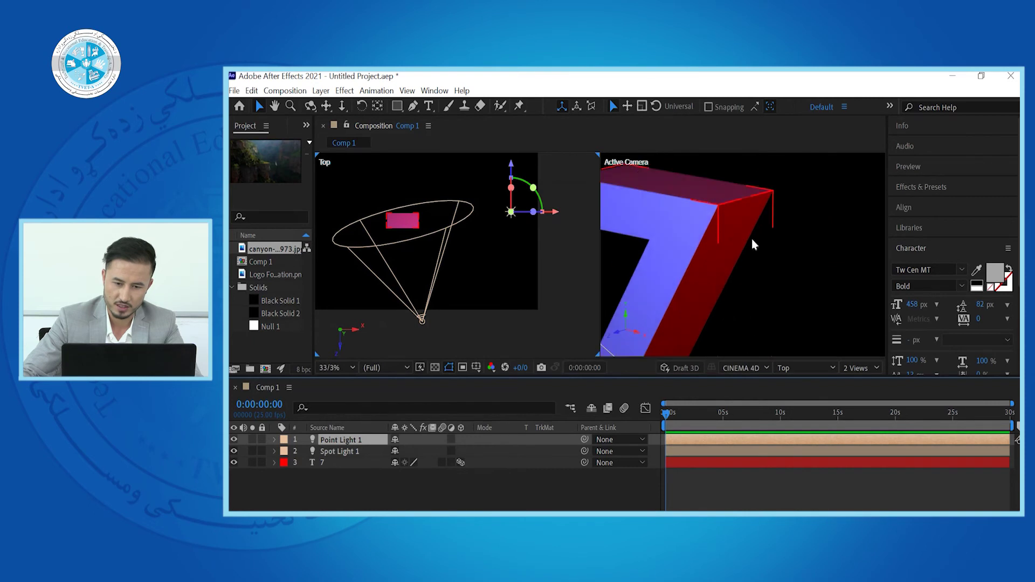
pyautogui.scroll(-5, 754, 244)
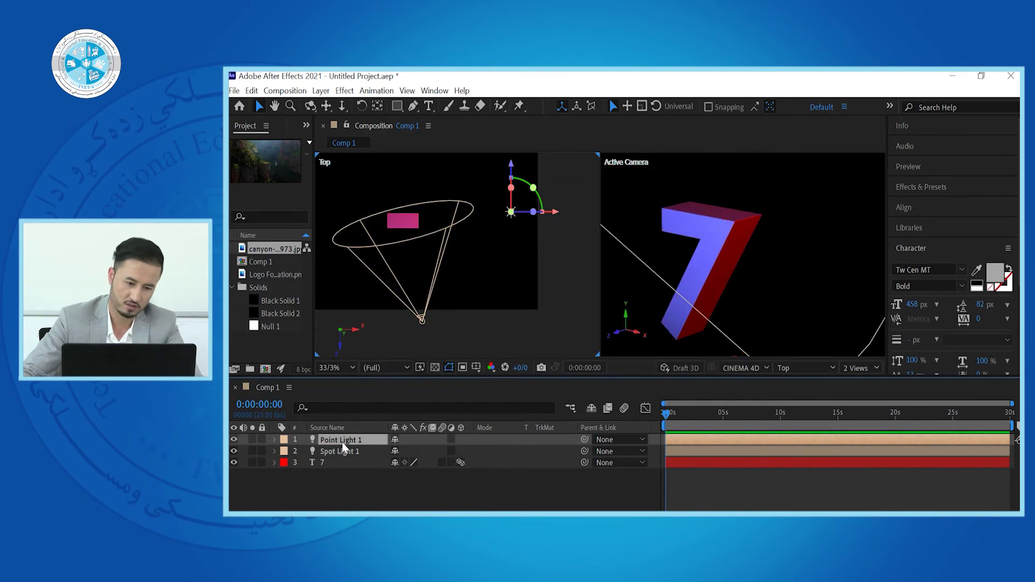
# Change the light color of Spot Light 1 to a saturated blue, 006EFF, and inspect both colors on the 7
pyautogui.click(343, 451)
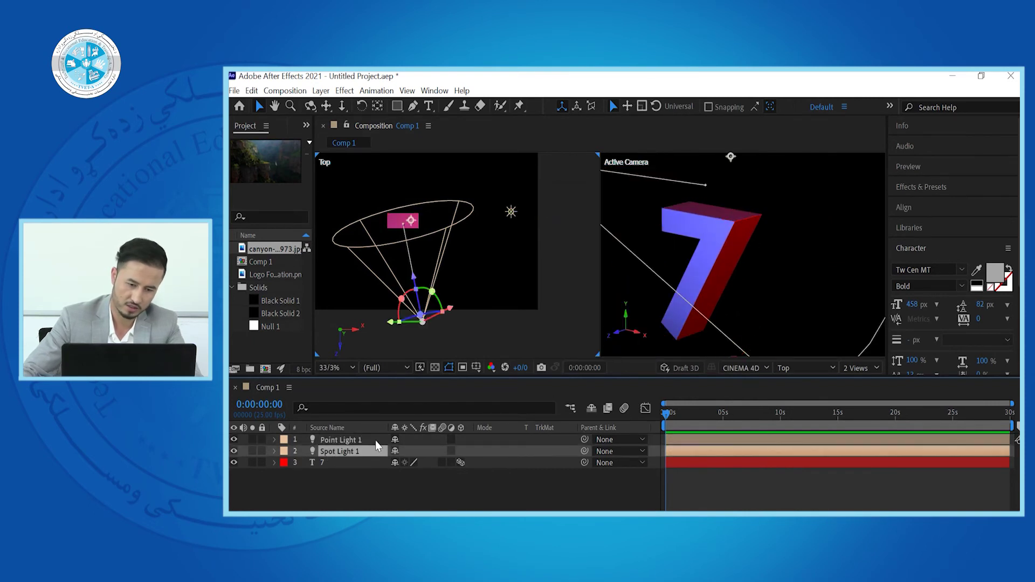
pyautogui.hotkey('ctrl', 'shift', 'l')
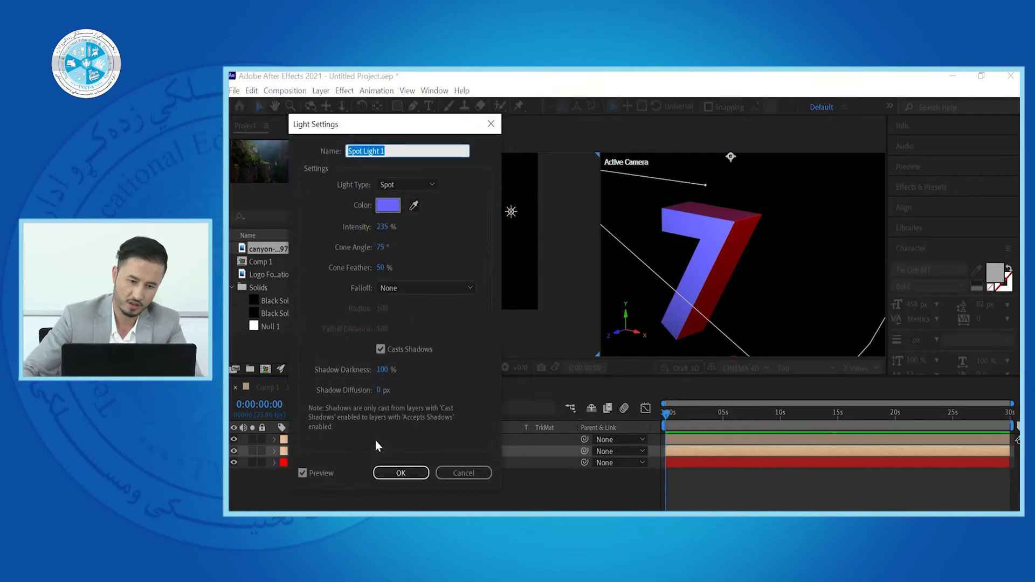
pyautogui.click(389, 207)
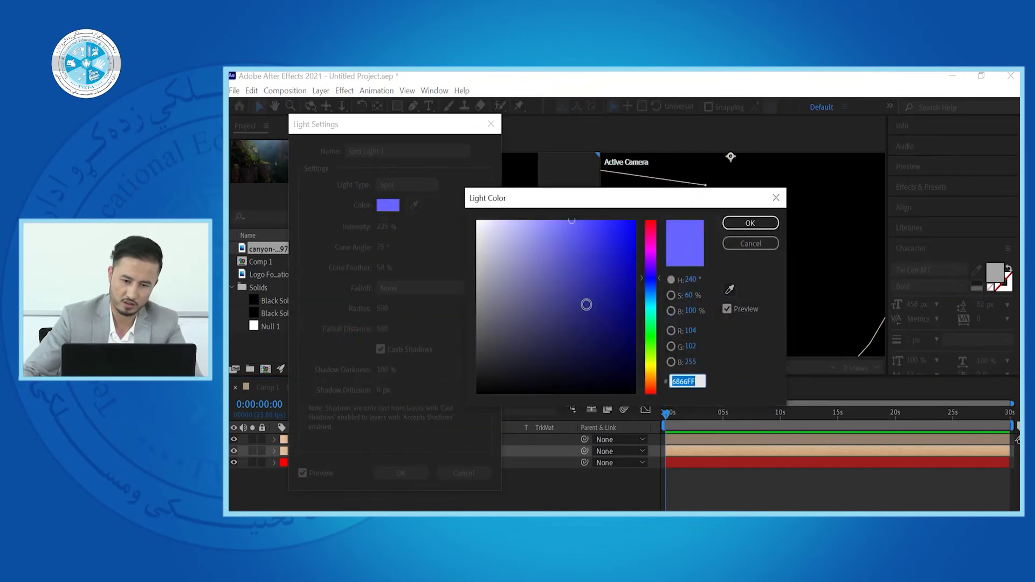
pyautogui.click(654, 292)
pyautogui.moveTo(632, 241); pyautogui.dragTo(643, 199)
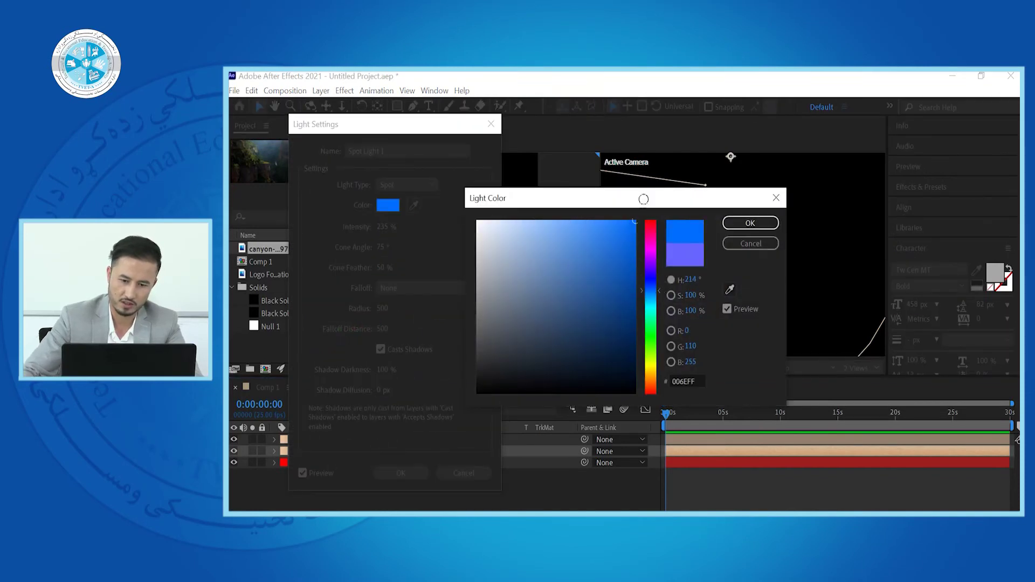
pyautogui.click(750, 223)
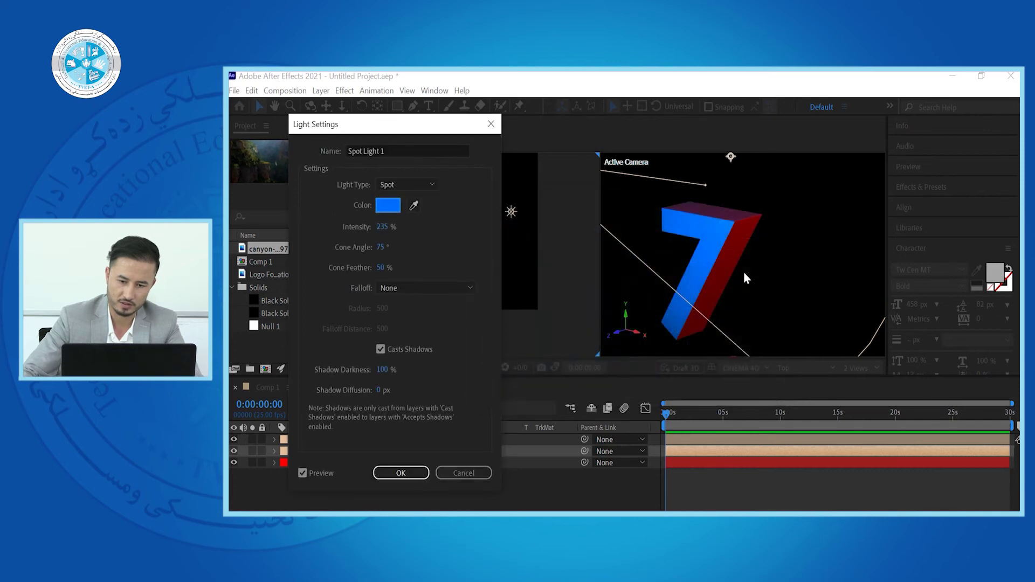
pyautogui.click(401, 473)
pyautogui.click(501, 501)
pyautogui.scroll(-3, 767, 237)
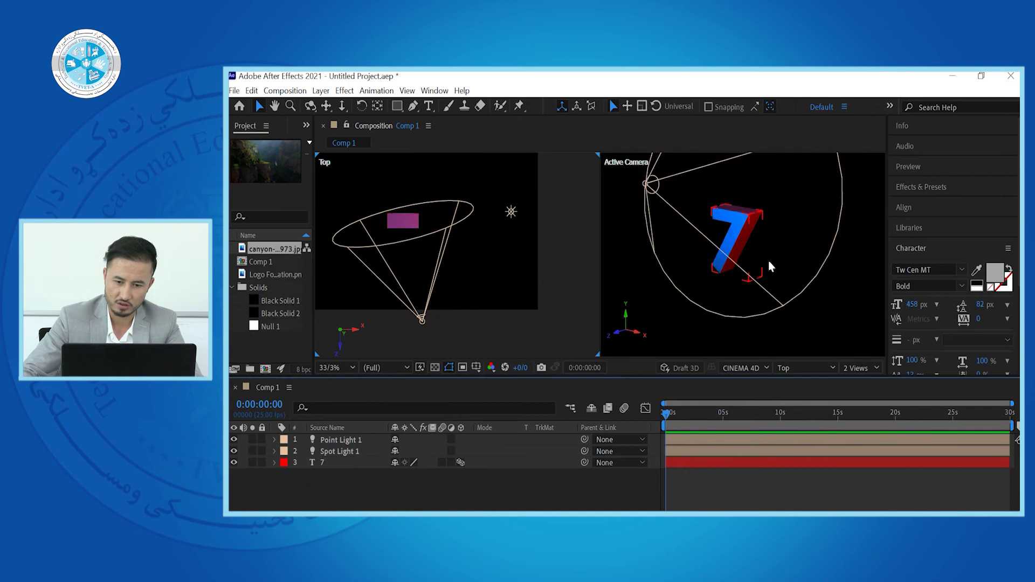
pyautogui.scroll(5, 785, 257)
pyautogui.scroll(-3, 760, 212)
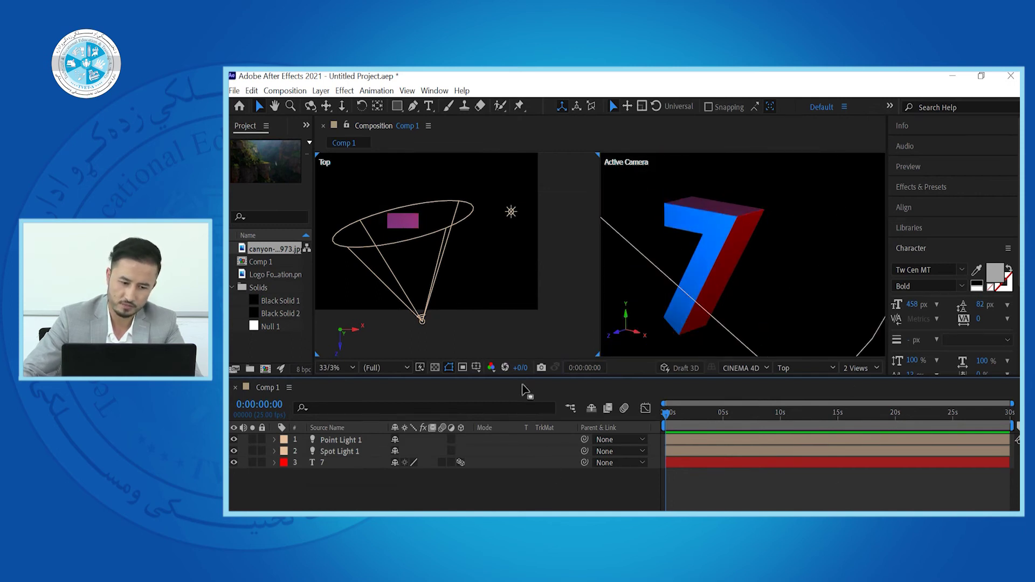
# Switch to the Lesson 57 presentation in PowerPoint, read slide 12 on Parallel Light and Ambient Light, and return to After Effects
pyautogui.click(340, 439)
pyautogui.click(379, 503)
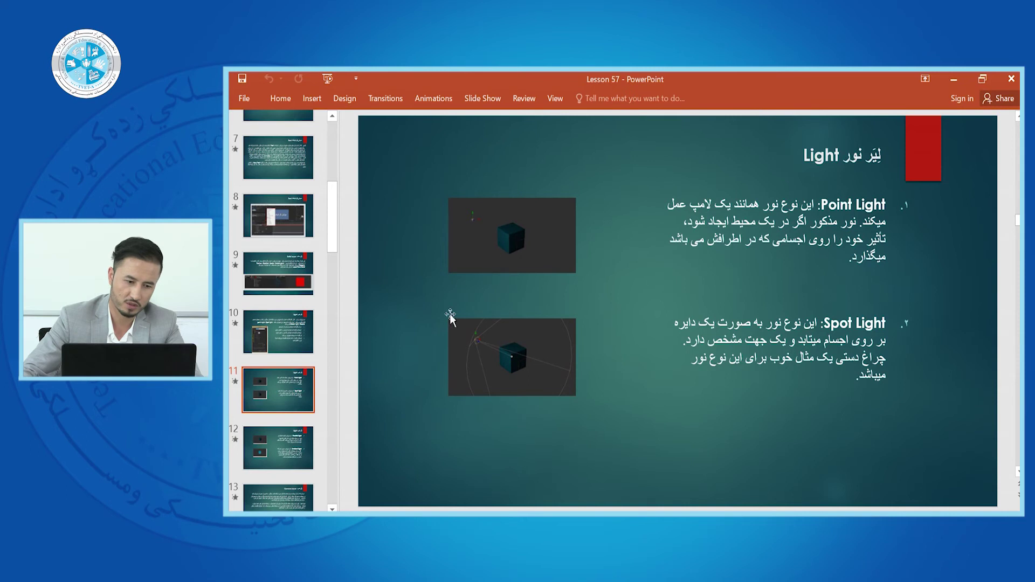
pyautogui.click(290, 429)
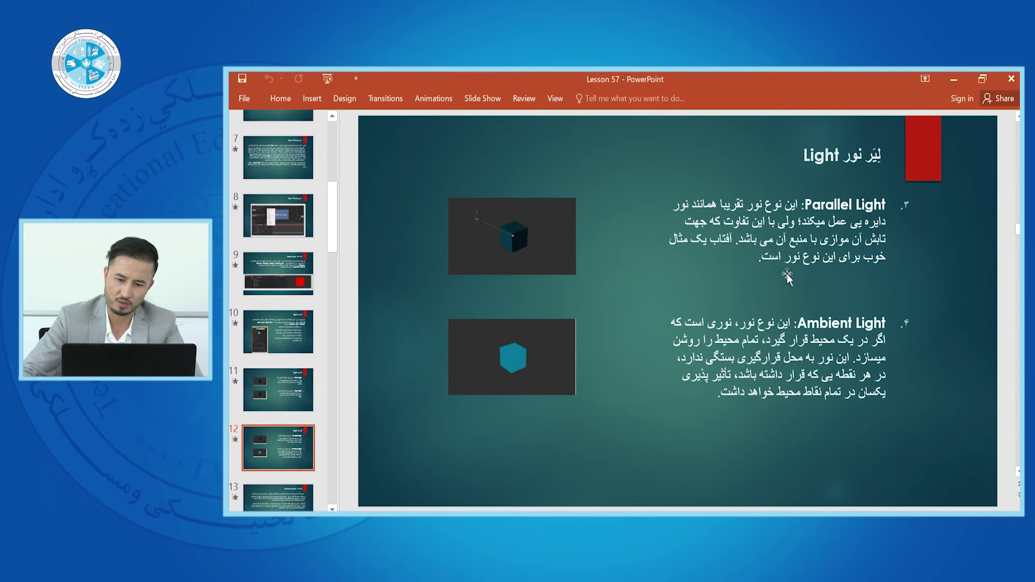
pyautogui.click(953, 82)
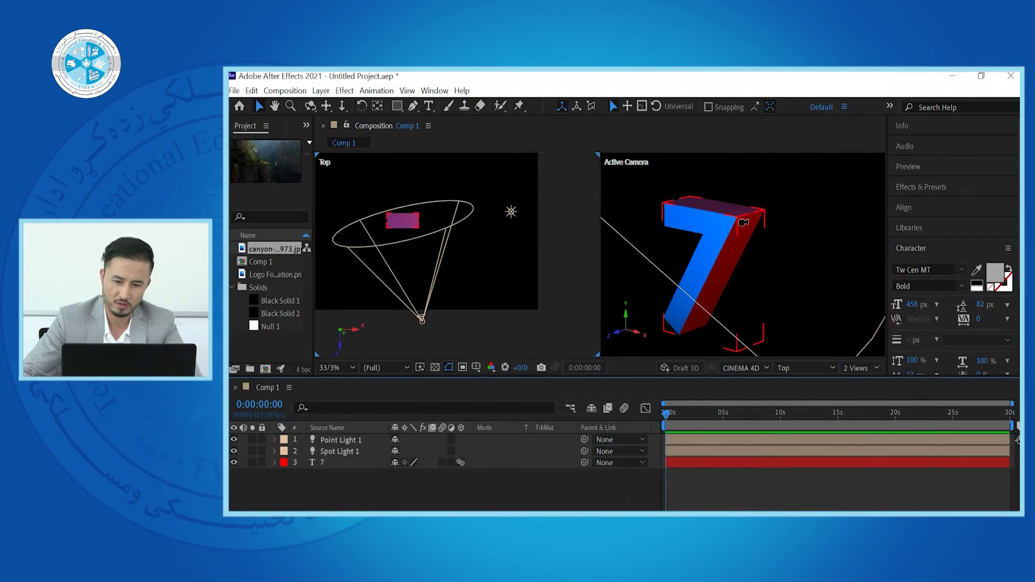
# Select both Point Light 1 and Spot Light 1 and turn off the visibility of the two light layers
pyautogui.scroll(-3, 743, 222)
pyautogui.scroll(1, 741, 273)
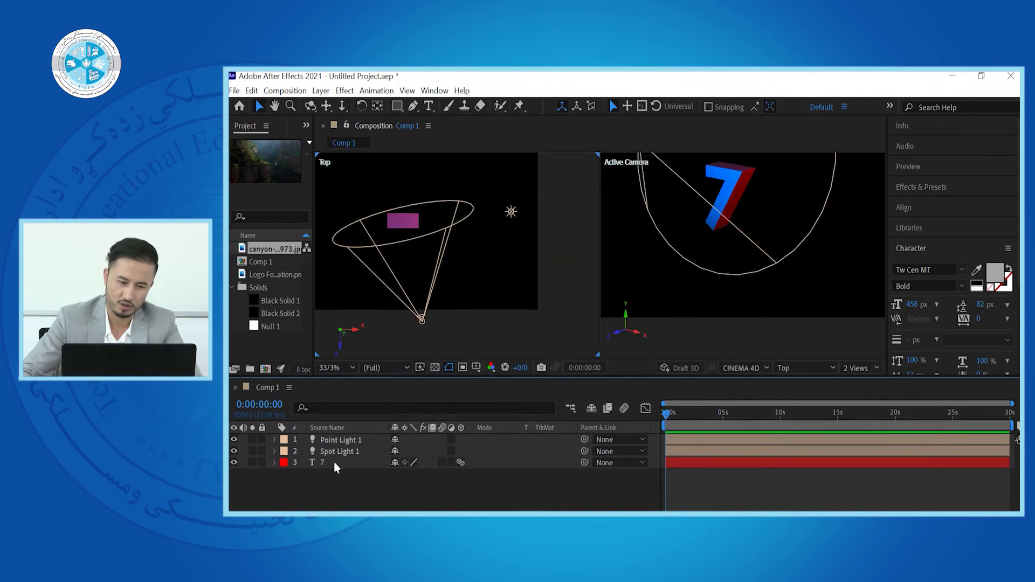
pyautogui.click(747, 179)
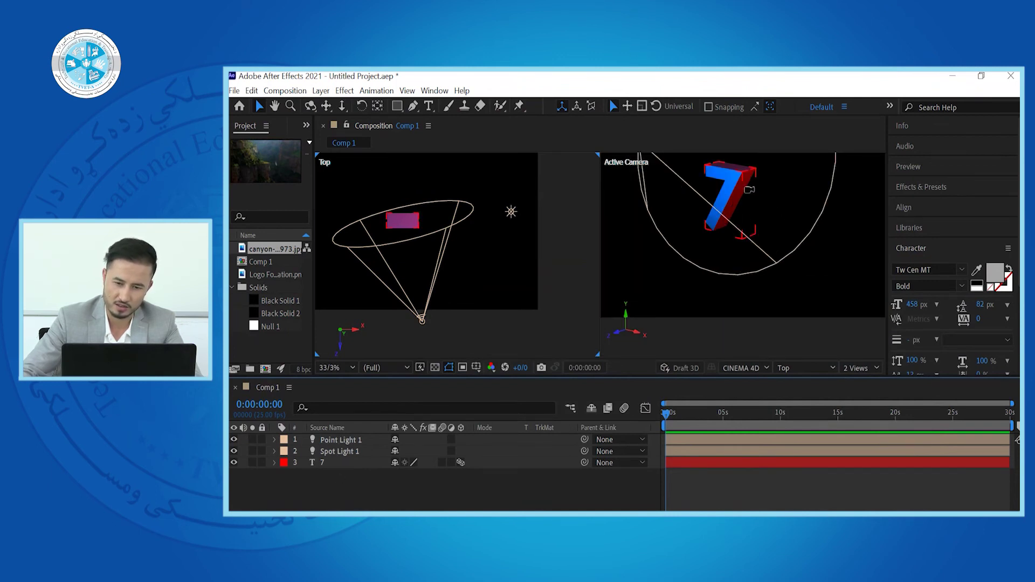
pyautogui.scroll(3, 750, 190)
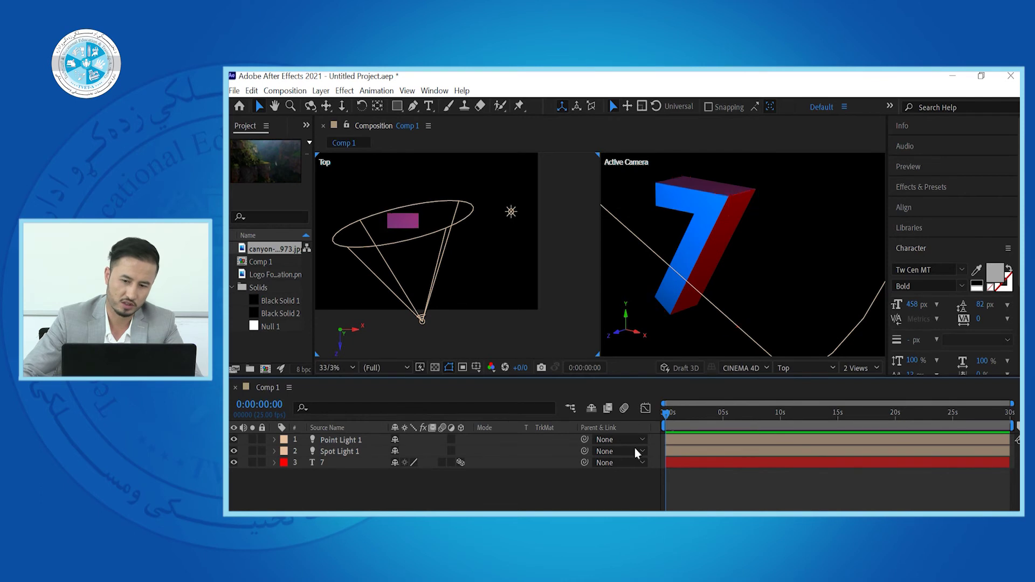
pyautogui.click(339, 440)
pyautogui.click(337, 452)
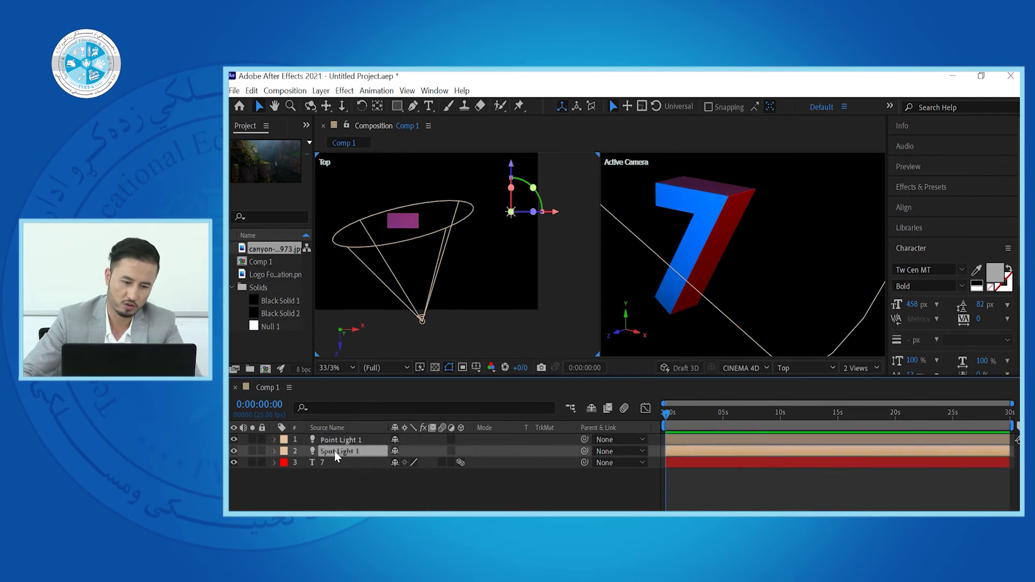
pyautogui.keyDown('shift'); pyautogui.click(338, 440); pyautogui.keyUp('shift')
pyautogui.moveTo(233, 440); pyautogui.dragTo(233, 451)
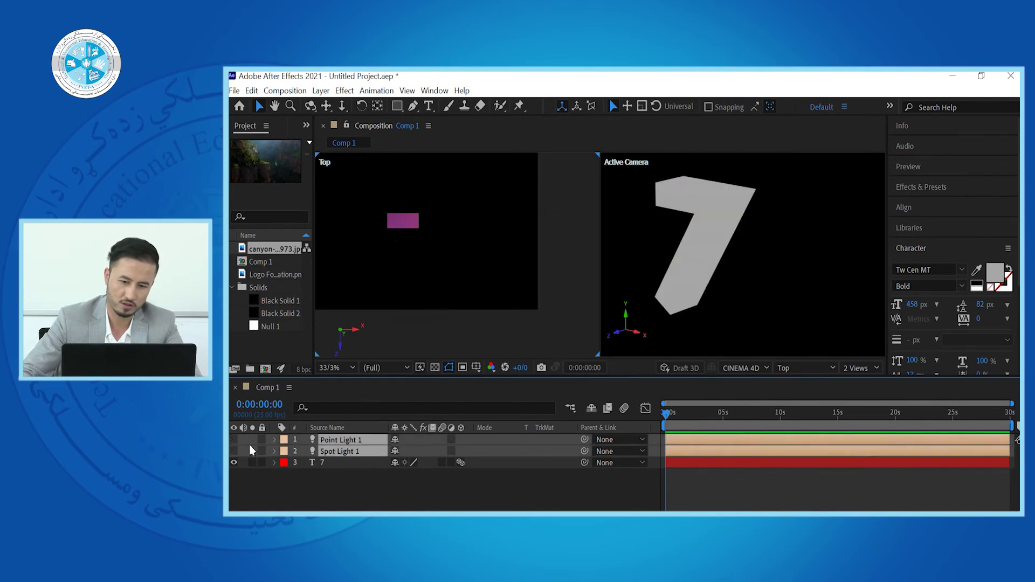
# Start a new light layer in Comp 1 and set its light type to Parallel
pyautogui.scroll(-3, 646, 331)
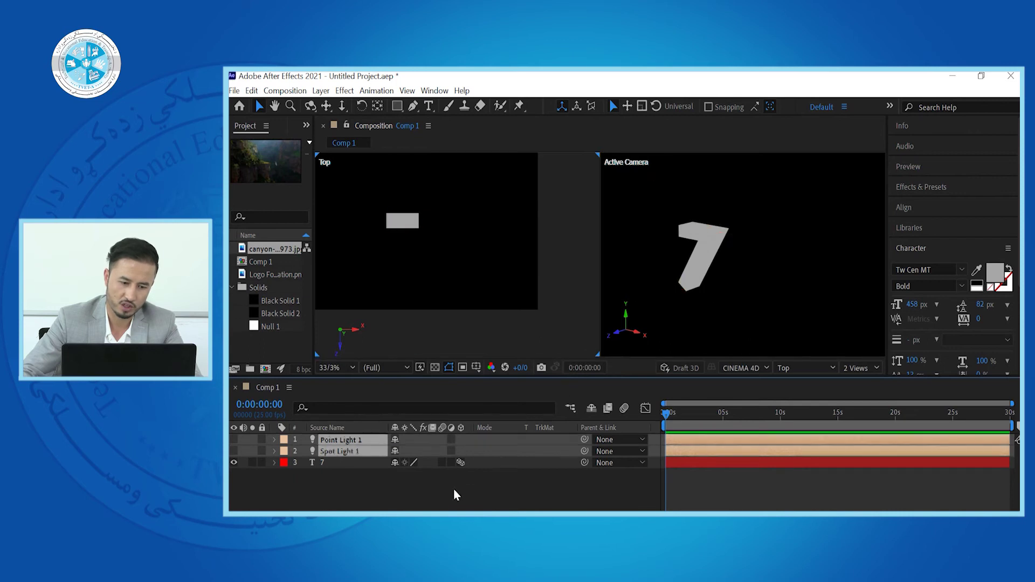
pyautogui.rightClick(415, 503)
pyautogui.moveTo(522, 367)
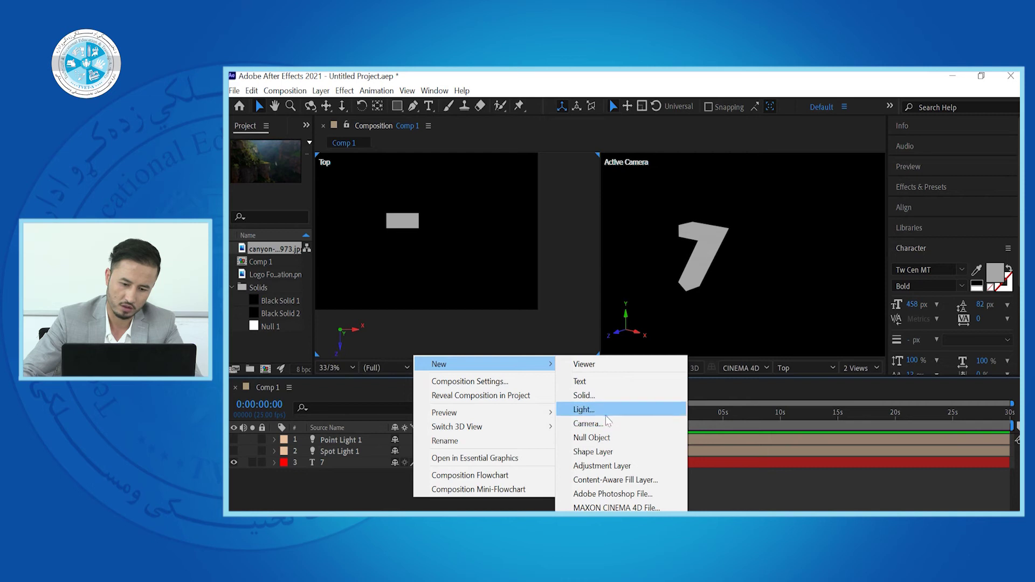
pyautogui.click(604, 413)
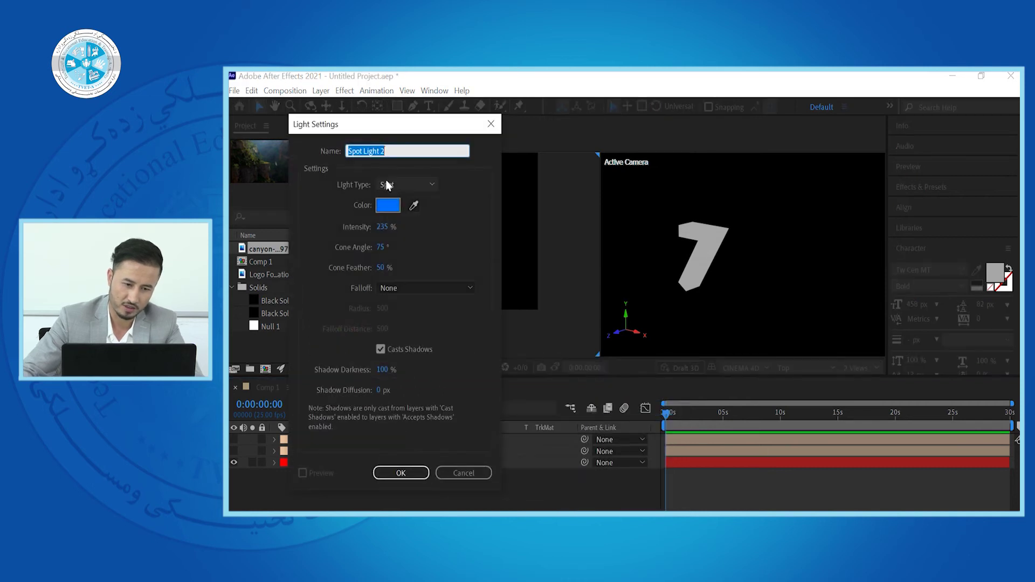
pyautogui.click(396, 184)
pyautogui.click(416, 203)
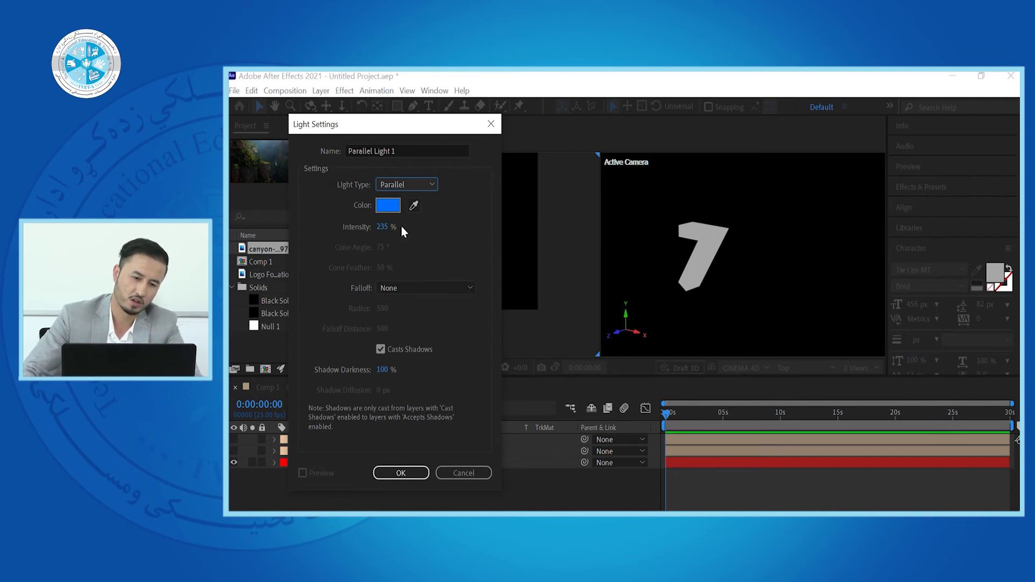
# Set the new parallel light's color to bright green, 00FF04, and create the light with shadow casting on
pyautogui.click(394, 210)
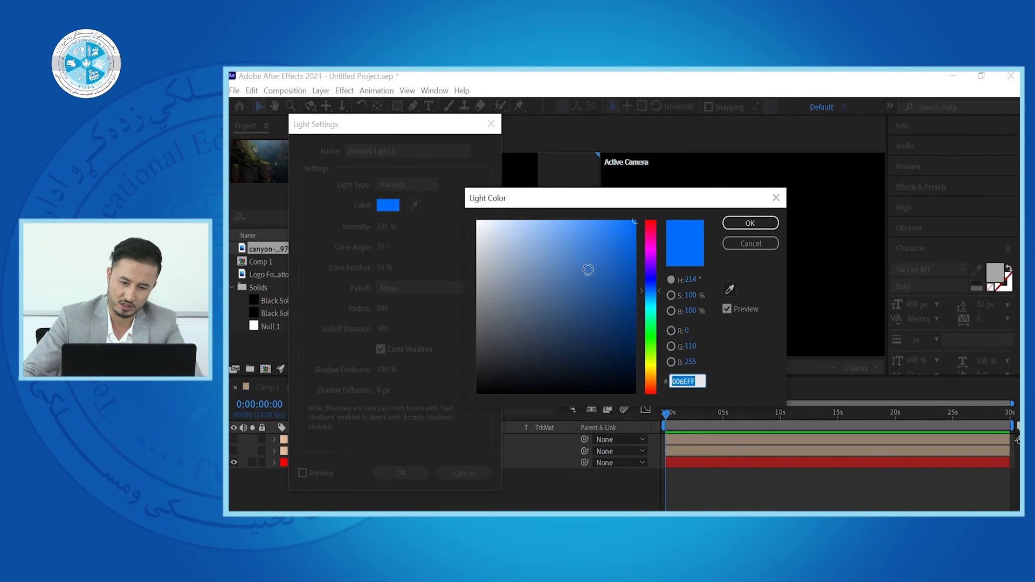
pyautogui.click(649, 366)
pyautogui.moveTo(649, 366); pyautogui.dragTo(653, 336)
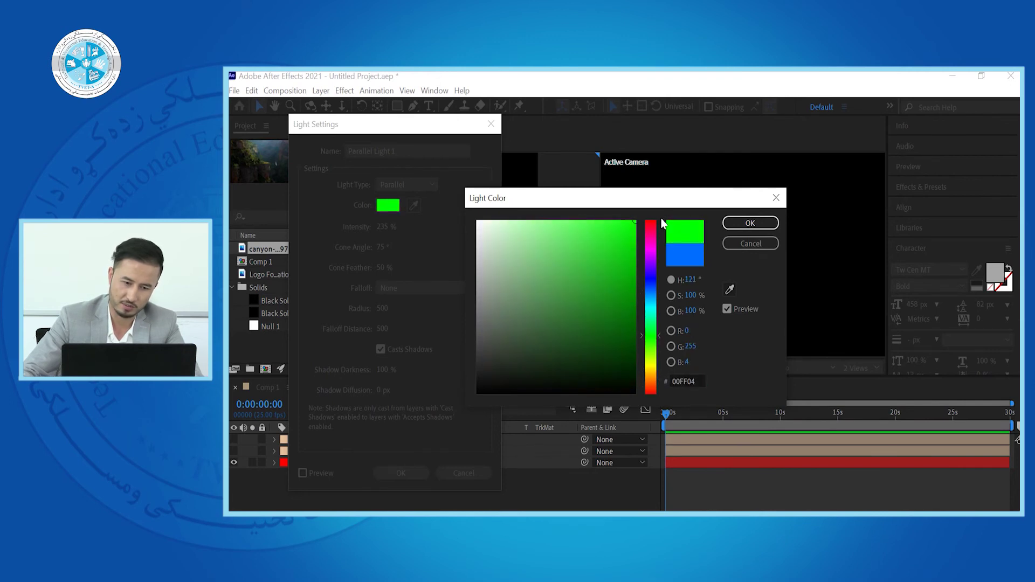
pyautogui.click(745, 223)
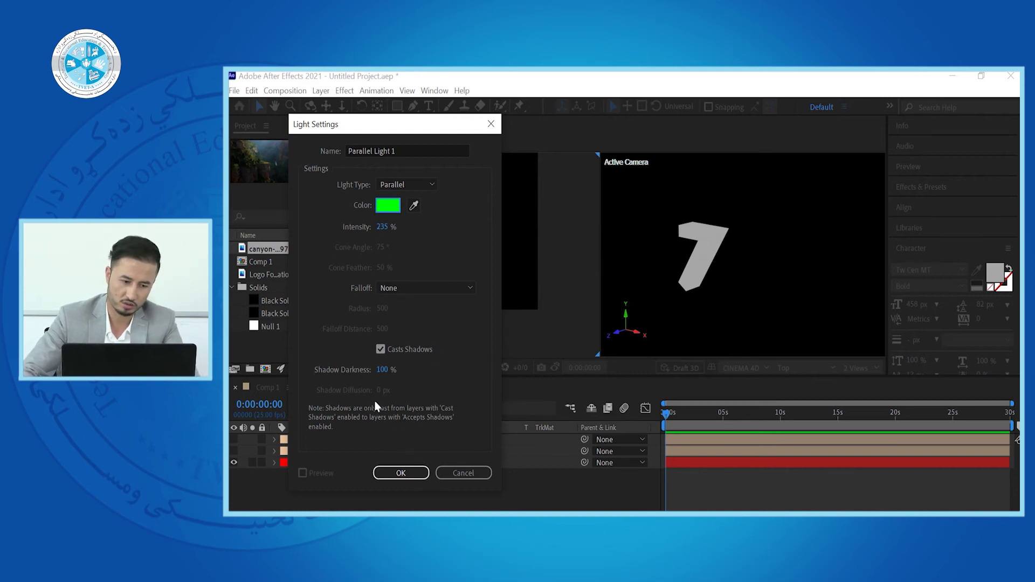
pyautogui.click(400, 472)
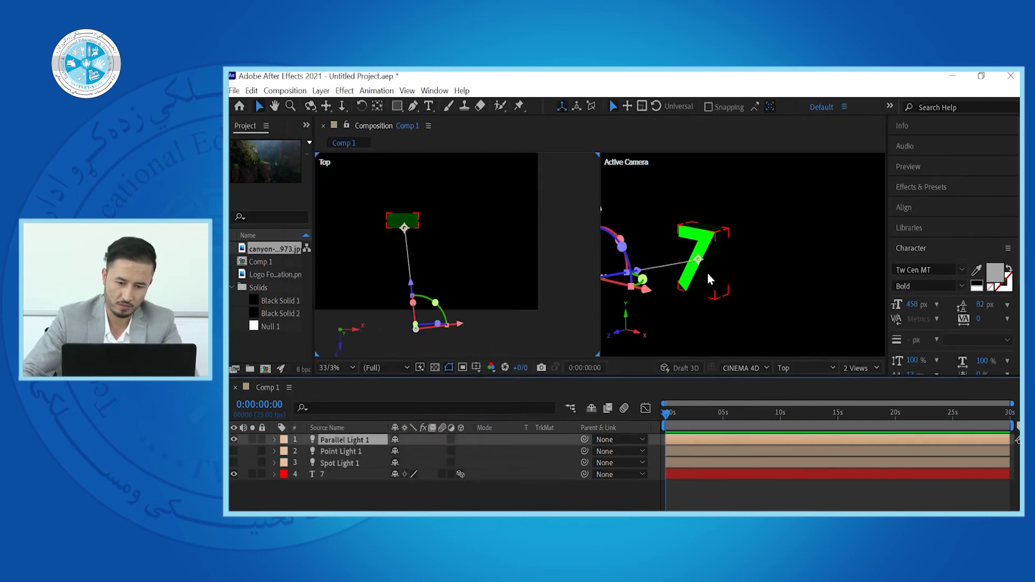
# Raise Parallel Light 1 together with its point of interest along the Y axis in the Active Camera view
pyautogui.scroll(-3, 707, 272)
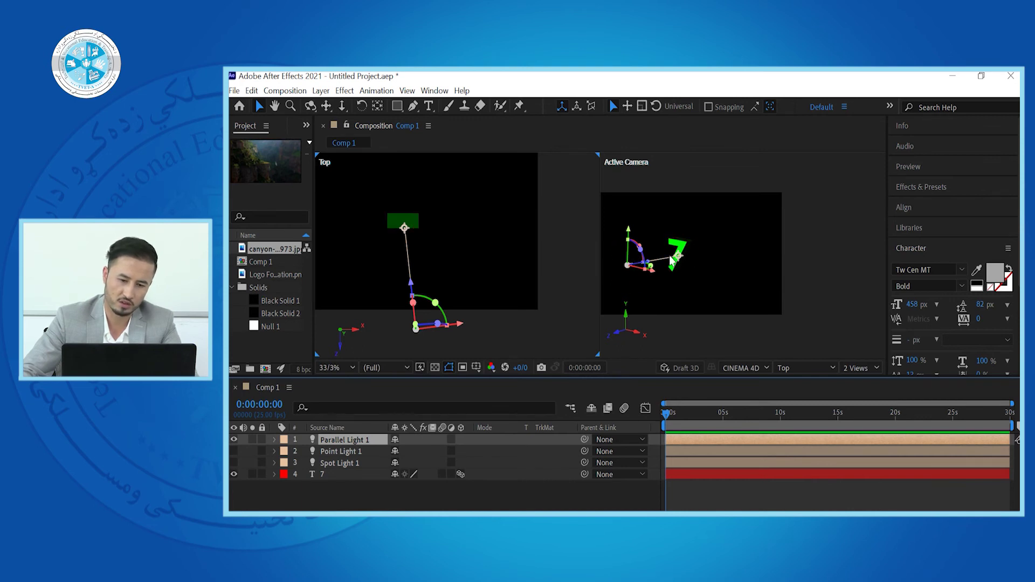
pyautogui.scroll(-1, 671, 260)
pyautogui.scroll(2, 662, 255)
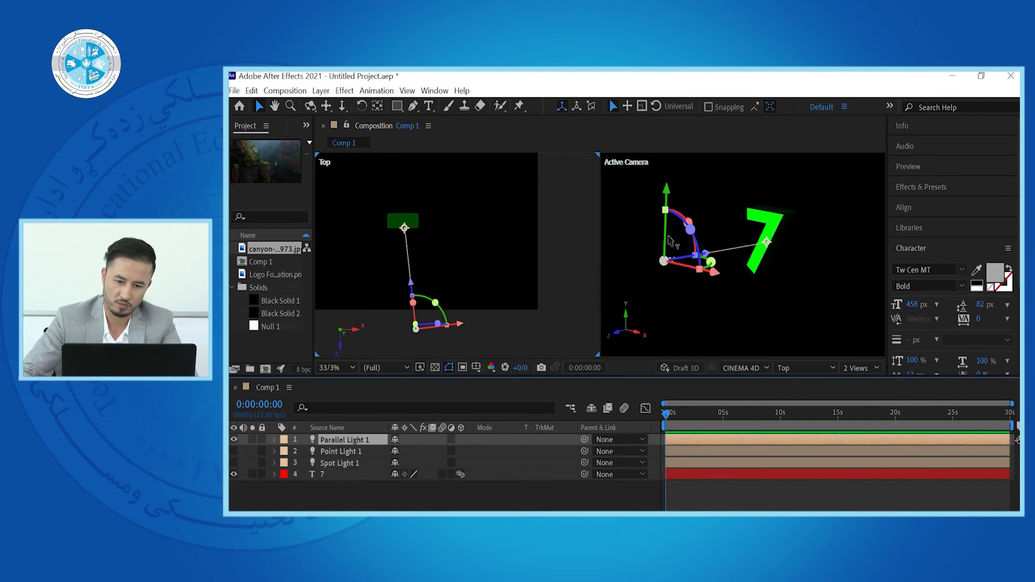
pyautogui.click(687, 221)
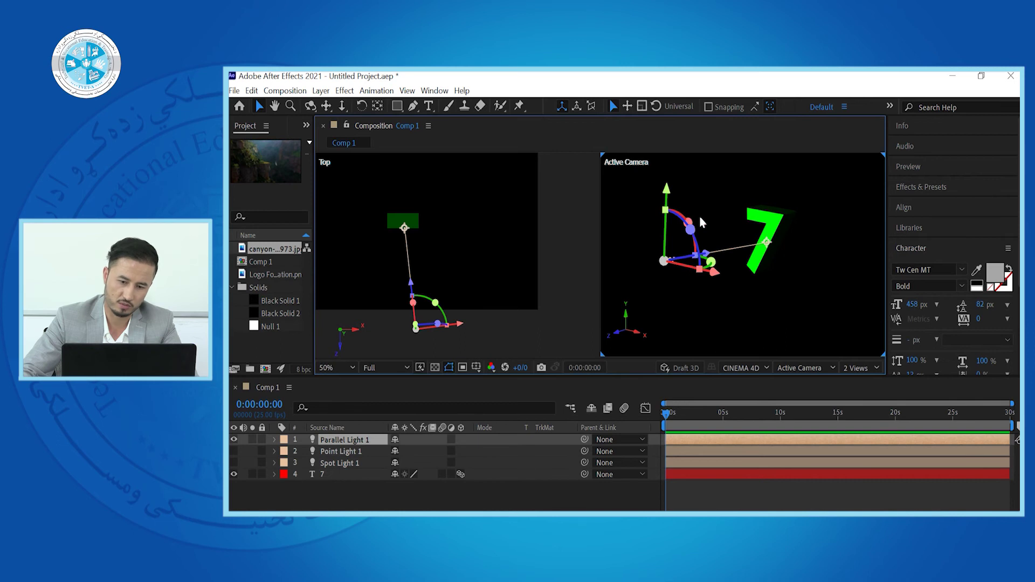
pyautogui.click(448, 309)
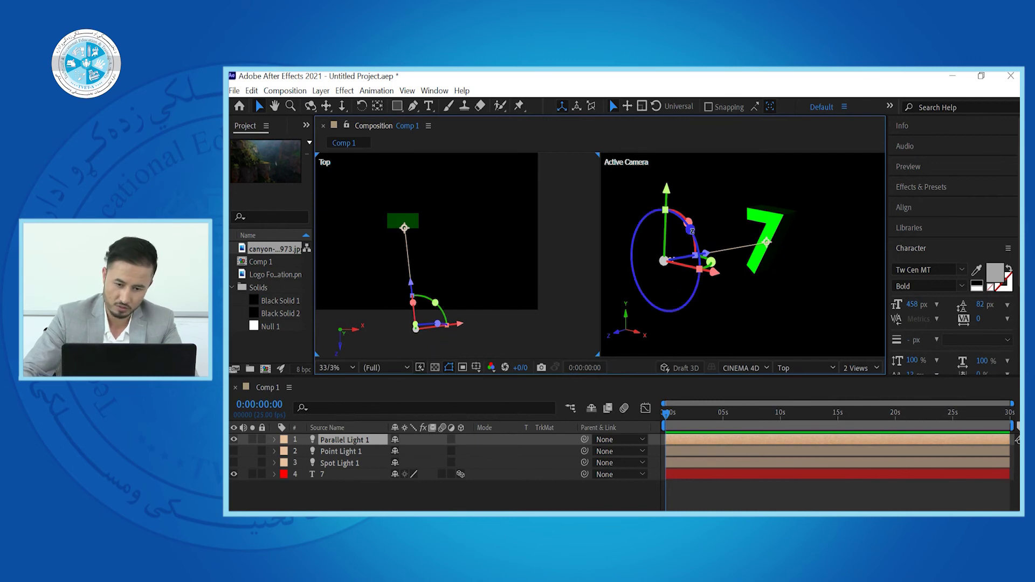
pyautogui.click(691, 230)
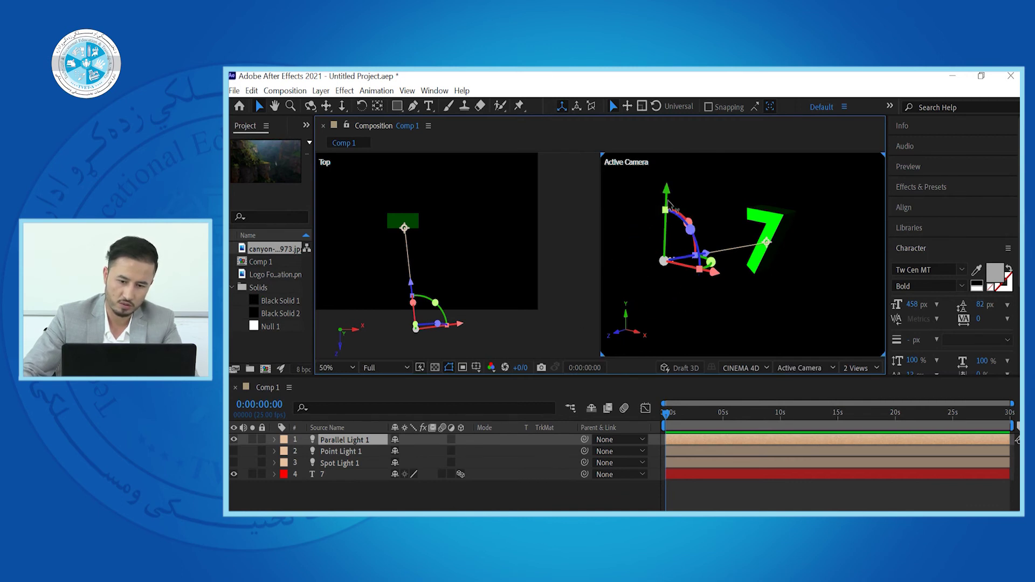
pyautogui.moveTo(671, 206); pyautogui.dragTo(683, 217)
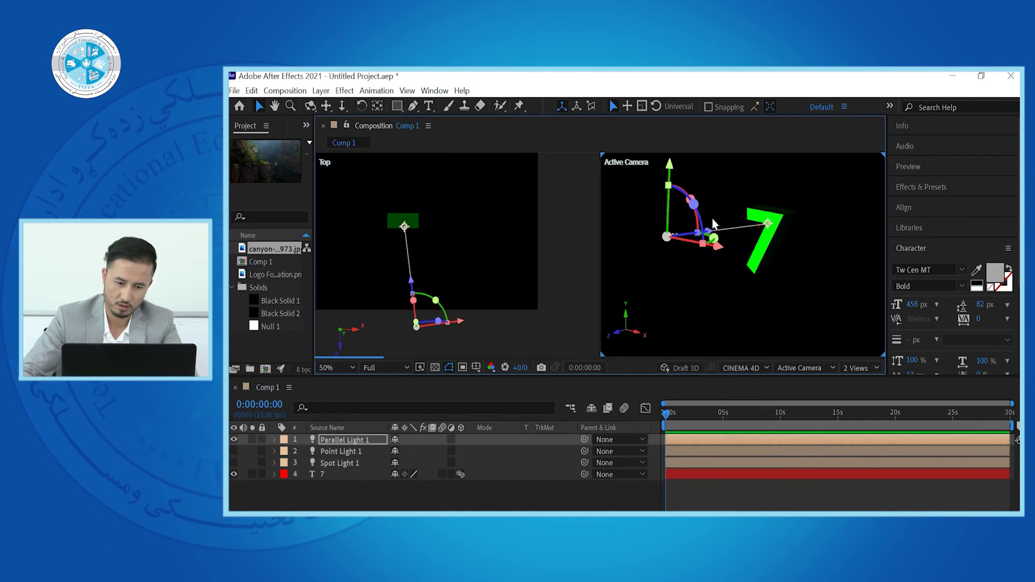
# Reveal Parallel Light 1's Transform properties and raise the light above the 7, to a position of about 1042.5, 255.1, -637
pyautogui.click(338, 439)
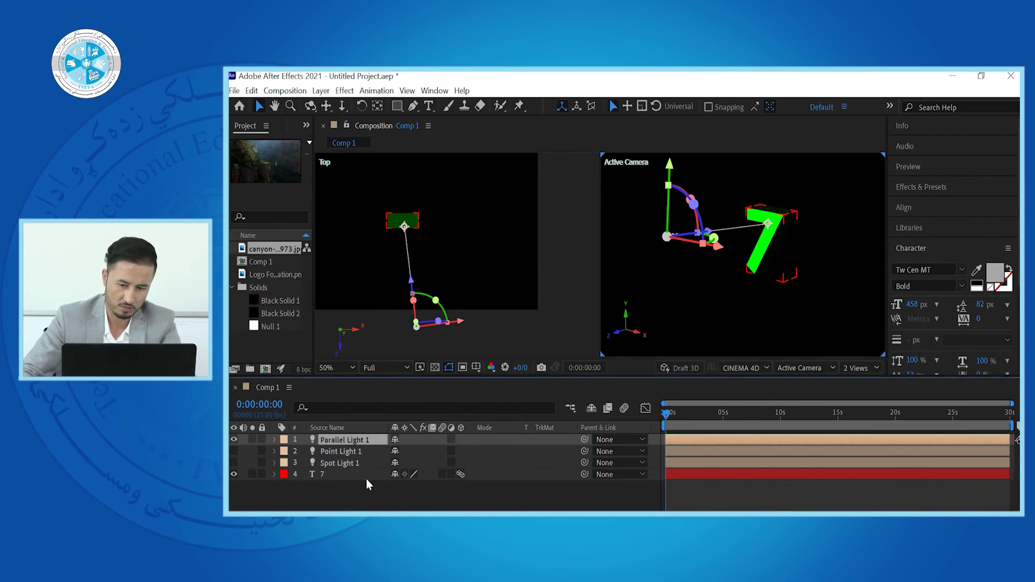
pyautogui.click(275, 440)
pyautogui.click(285, 452)
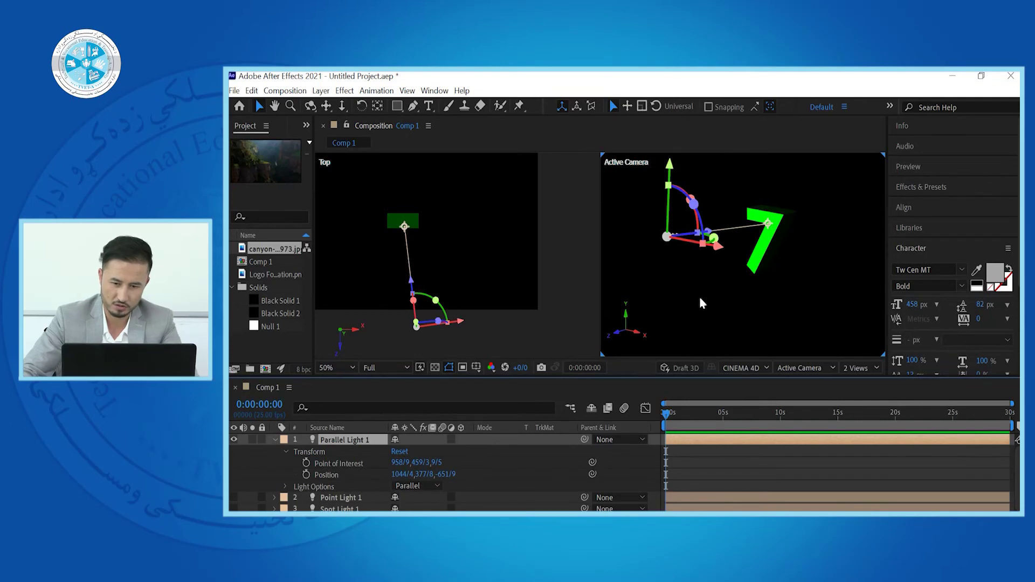
pyautogui.scroll(-2, 722, 245)
pyautogui.scroll(2, 723, 245)
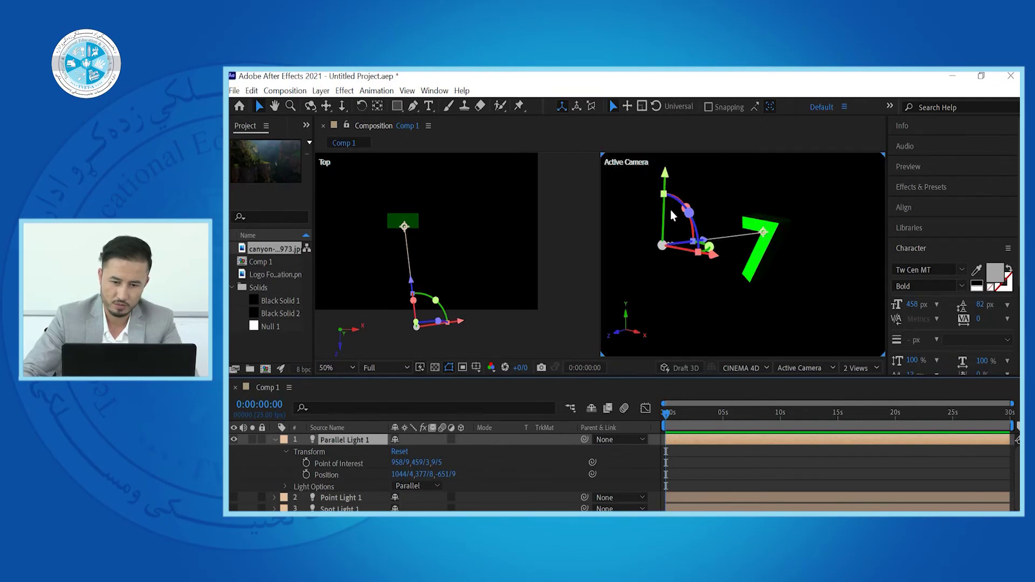
pyautogui.moveTo(672, 216)
pyautogui.mouseDown()
pyautogui.moveTo(673, 167)
pyautogui.moveTo(671, 199)
pyautogui.mouseUp()
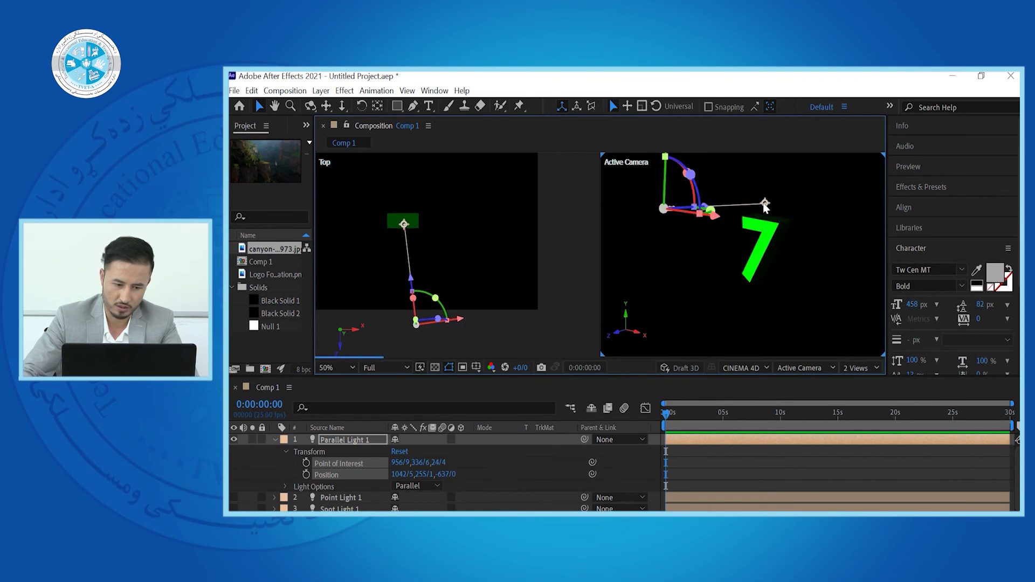
# Set the Y point of interest of Parallel Light 1 to 446.6 and its position to X 1159.5, Y 173.1
pyautogui.moveTo(425, 464); pyautogui.dragTo(513, 438)
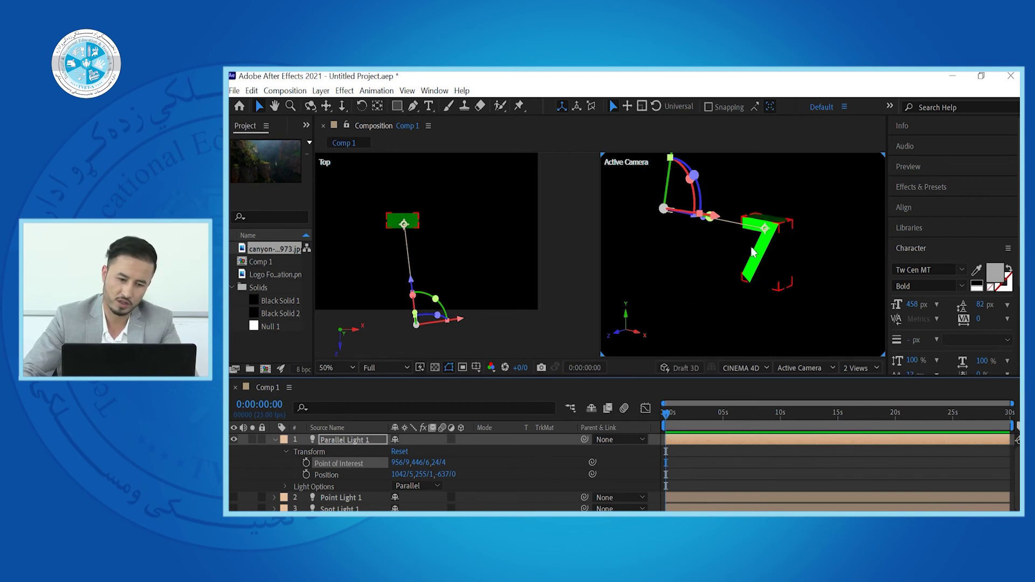
pyautogui.moveTo(761, 249); pyautogui.dragTo(774, 224)
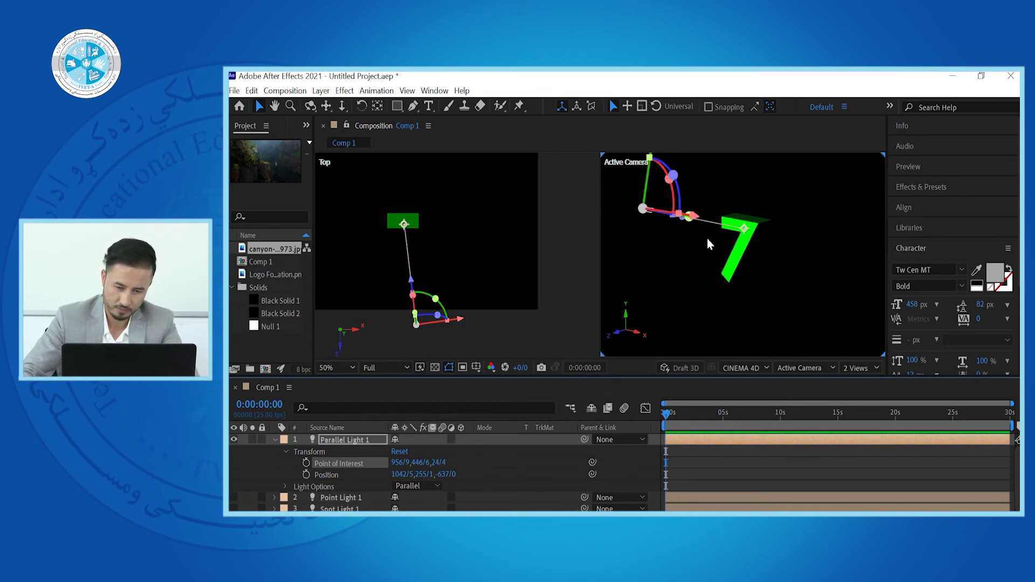
pyautogui.moveTo(426, 474); pyautogui.dragTo(374, 467)
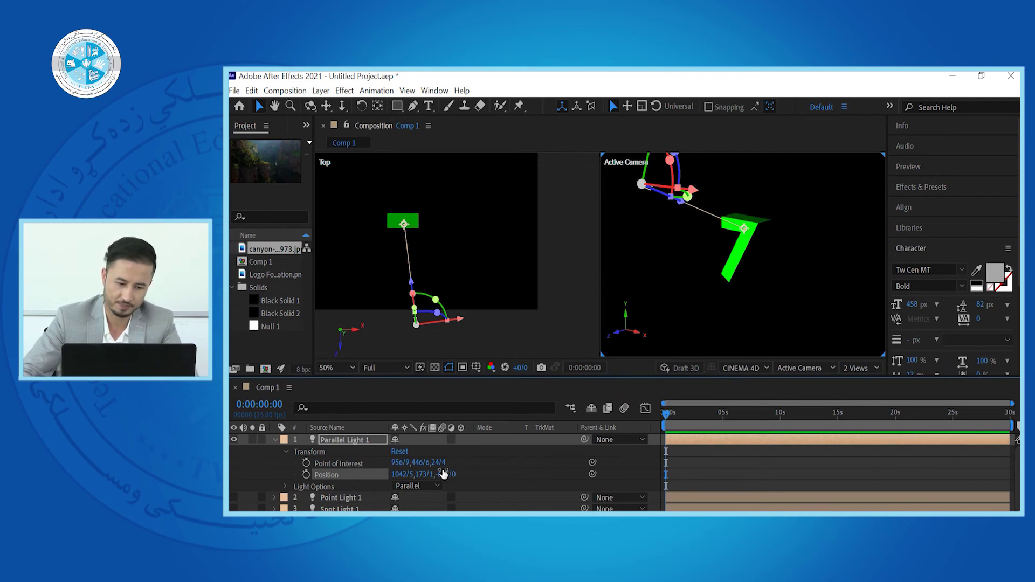
pyautogui.moveTo(401, 474); pyautogui.dragTo(472, 479)
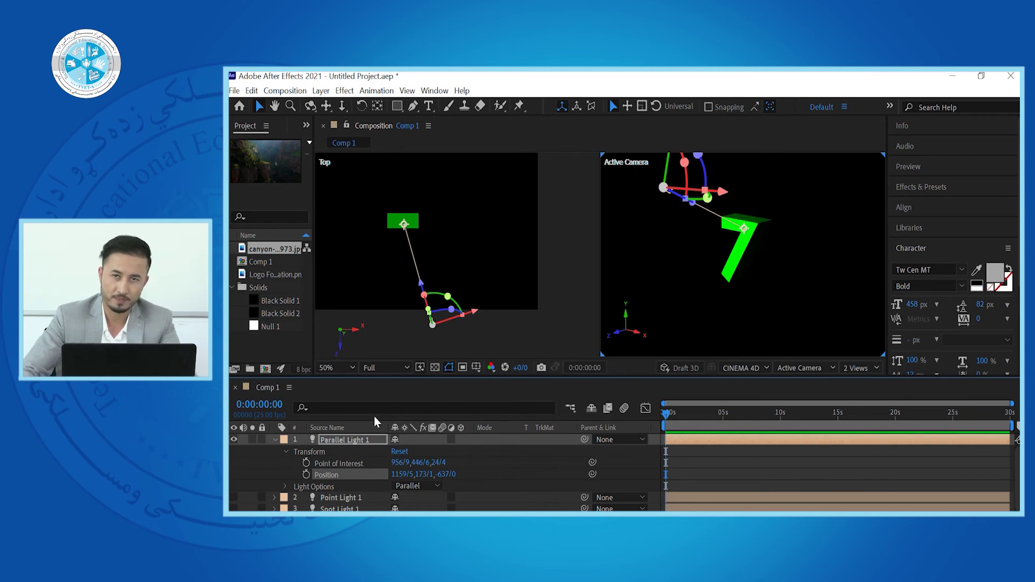
# Set the intensity of Parallel Light 1 to 100%
pyautogui.click(333, 442)
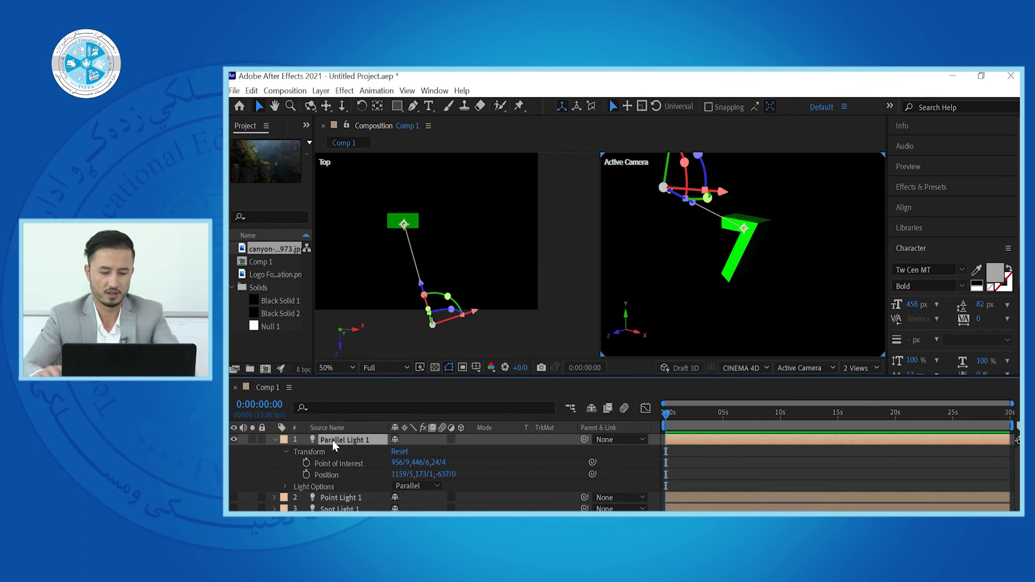
pyautogui.doubleClick(334, 442)
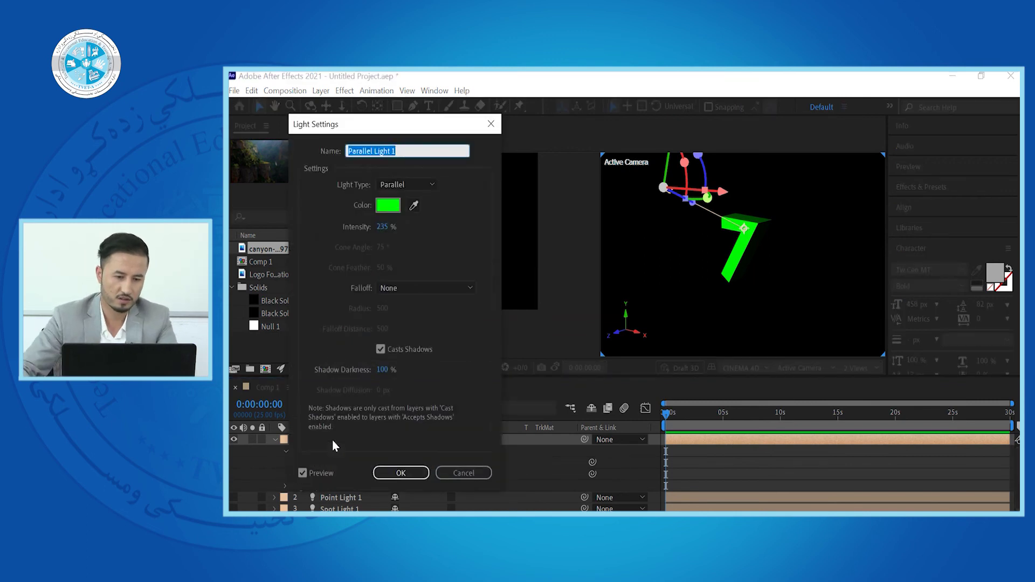
pyautogui.click(384, 232)
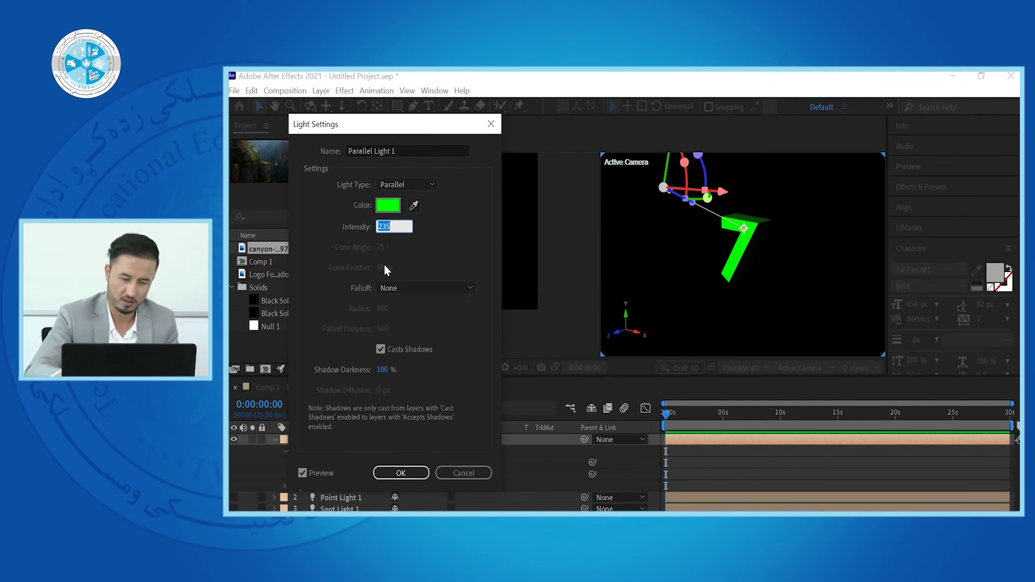
pyautogui.write('100')
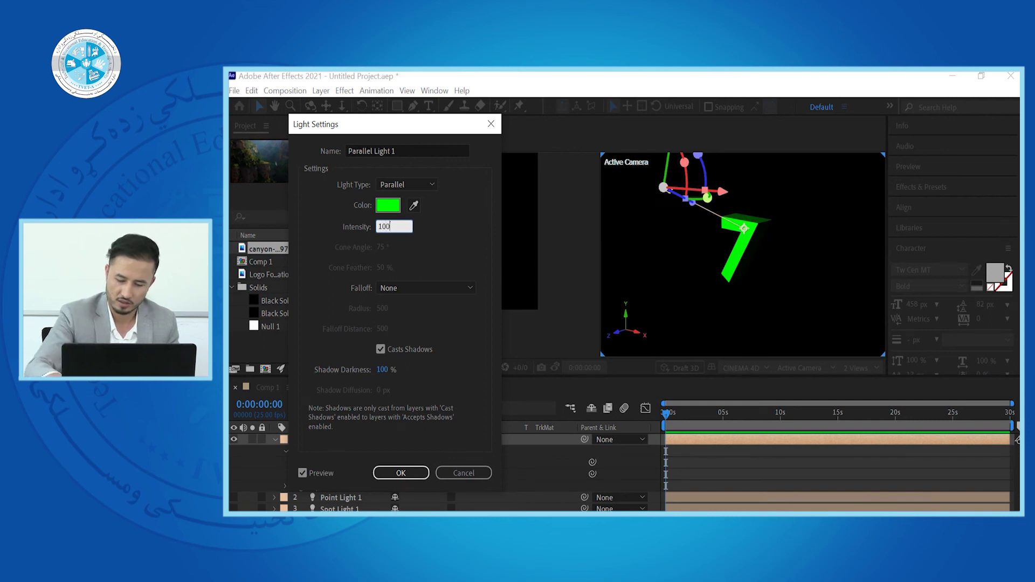
pyautogui.press('Return')
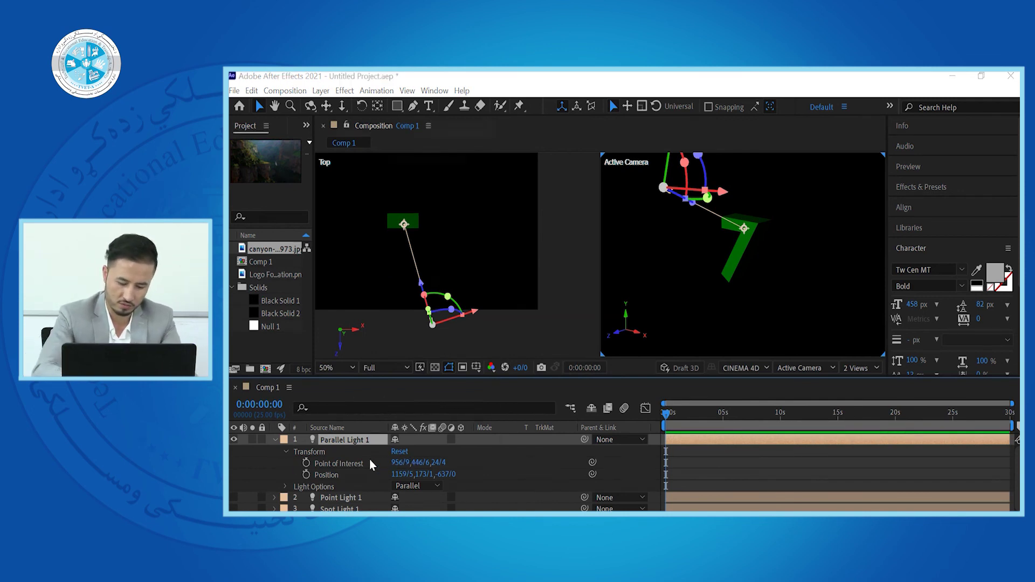
# Set the intensity of Parallel Light 1 to 150% and collapse the layer's properties
pyautogui.hotkey('ctrl', 'shift', 'l')
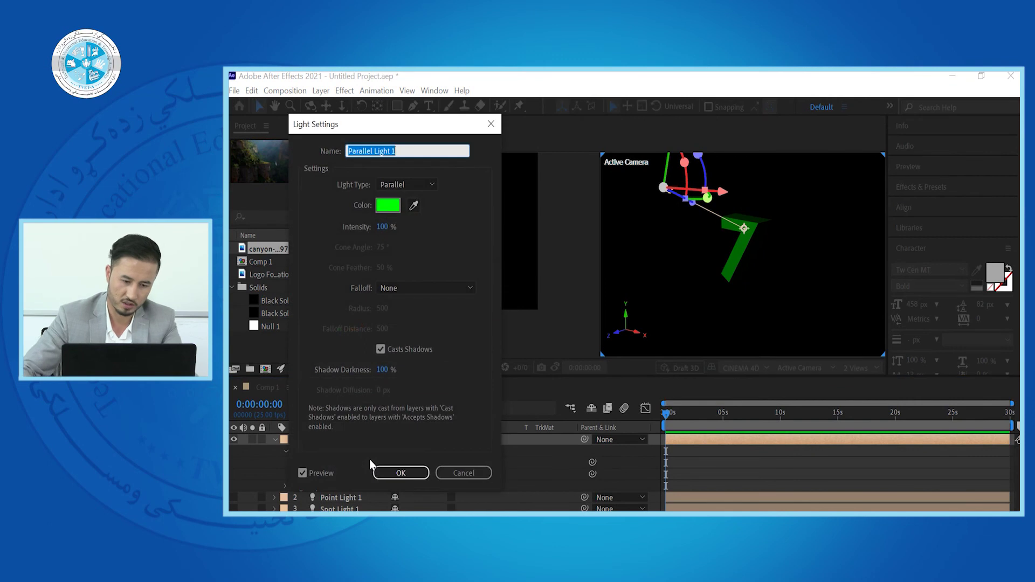
pyautogui.click(383, 228)
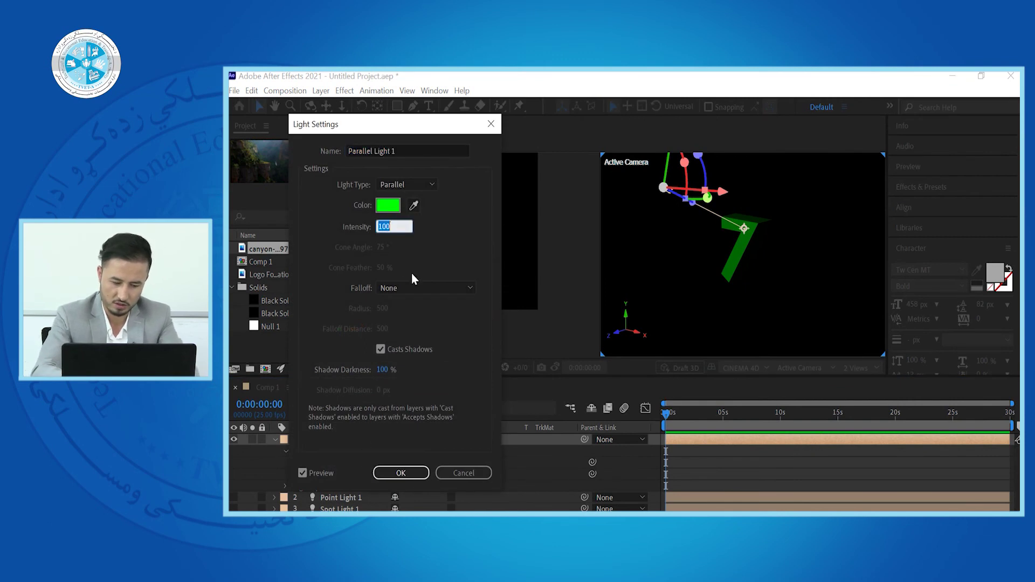
pyautogui.write('15')
pyautogui.press('Return')
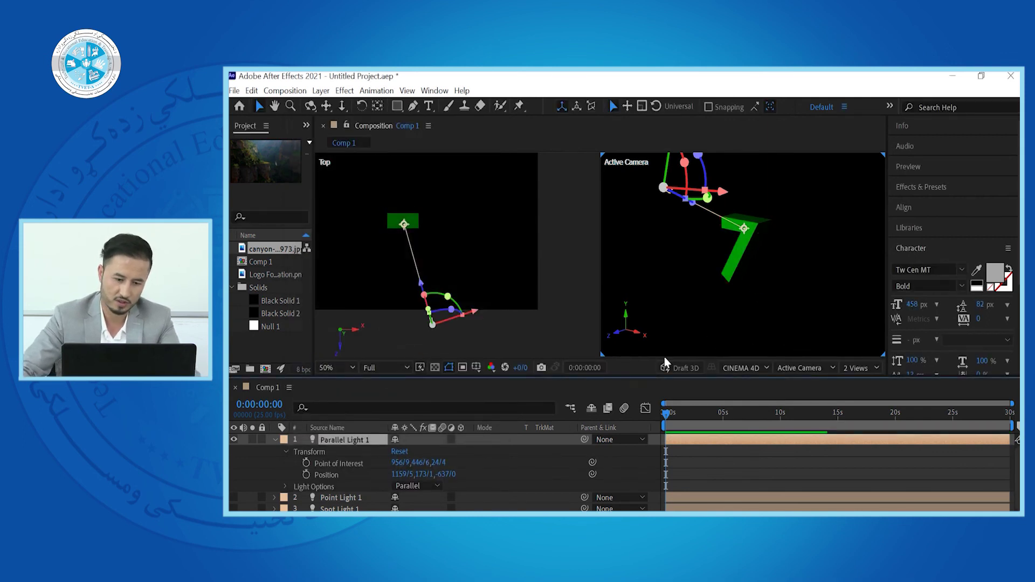
pyautogui.click(275, 441)
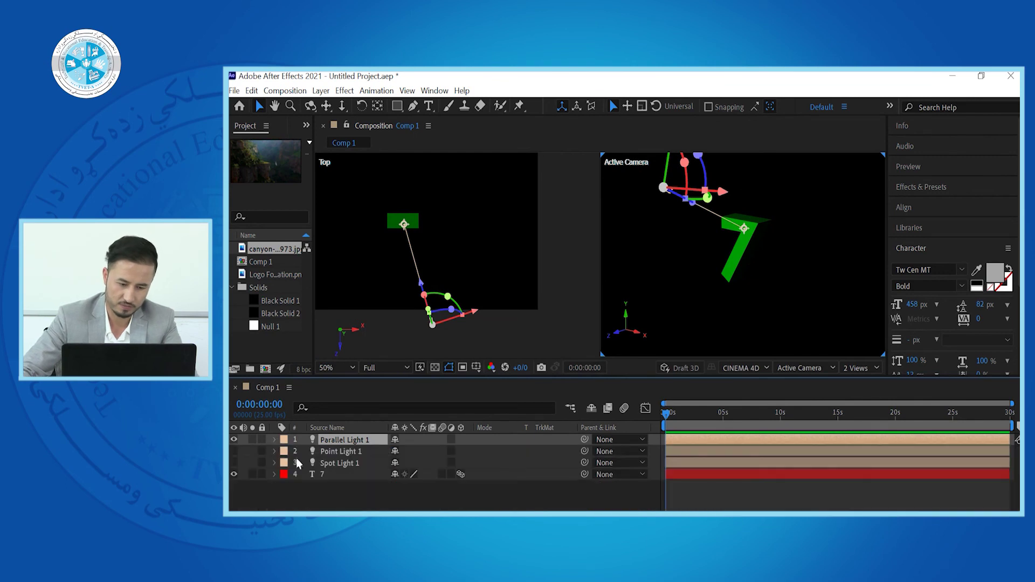
# Switch to the Lesson 57 presentation in PowerPoint, review the Ambient Light description on slide 12, and return to After Effects
pyautogui.click(720, 495)
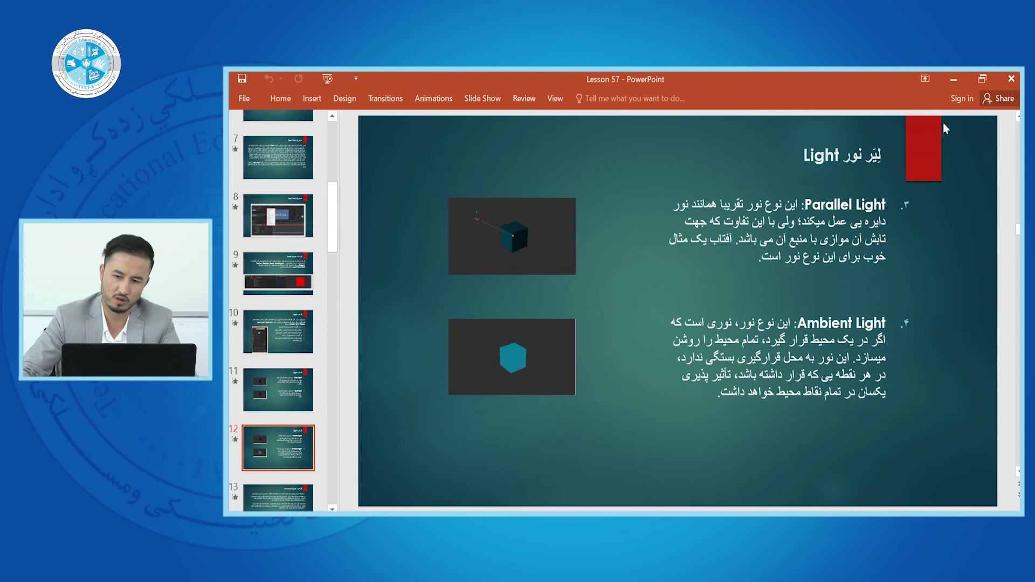
pyautogui.click(952, 83)
# Add a new Ambient light layer to Comp 1 with the magenta light color F200FF
pyautogui.click(390, 495)
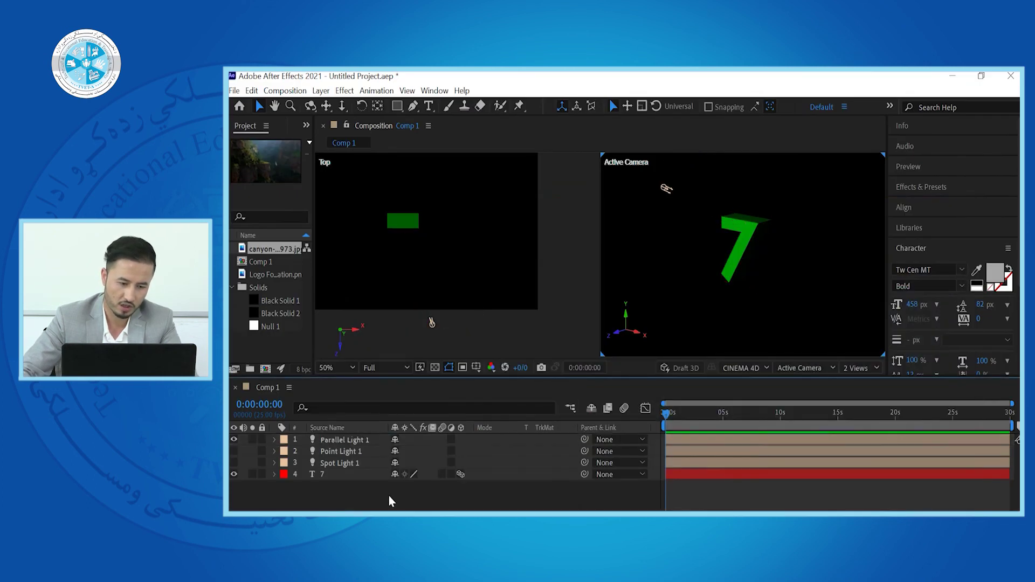
pyautogui.rightClick(389, 495)
pyautogui.moveTo(425, 361)
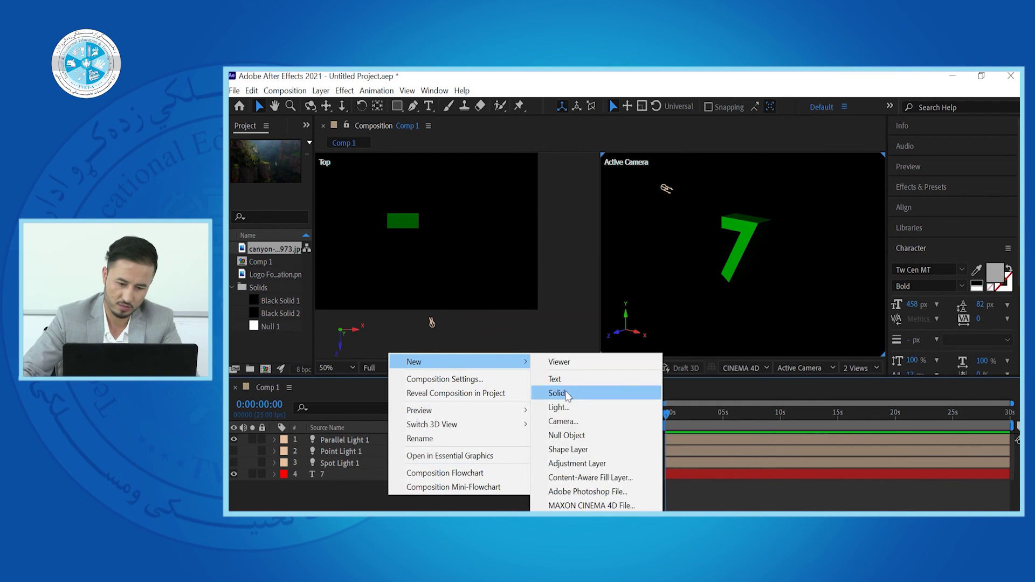
pyautogui.click(558, 408)
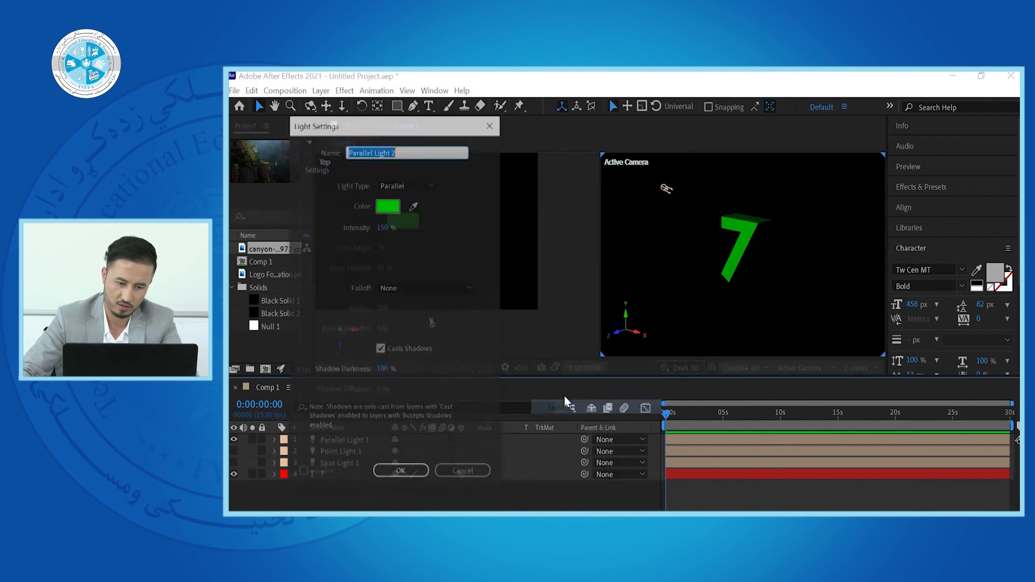
pyautogui.click(399, 185)
pyautogui.click(413, 242)
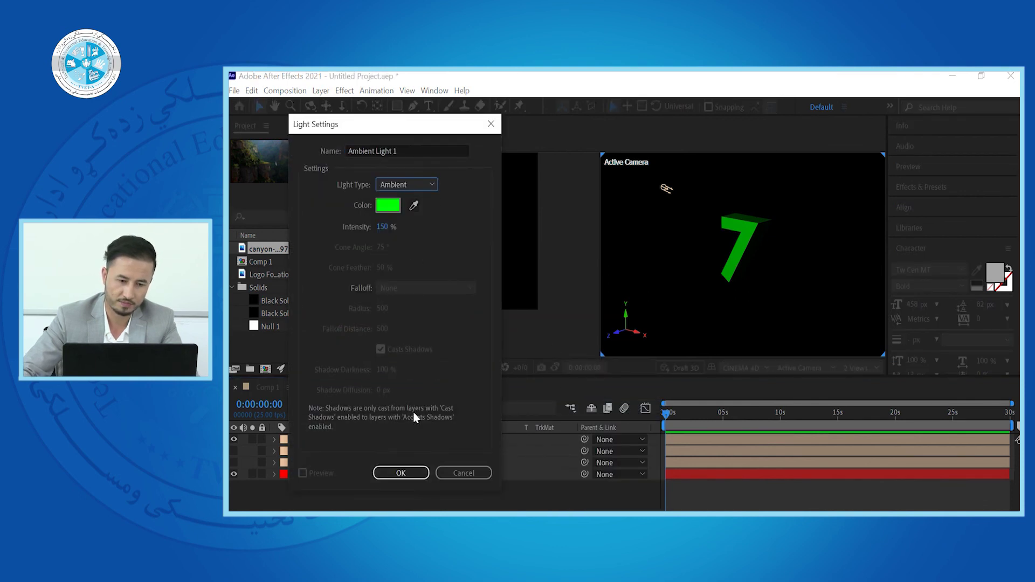
pyautogui.click(399, 204)
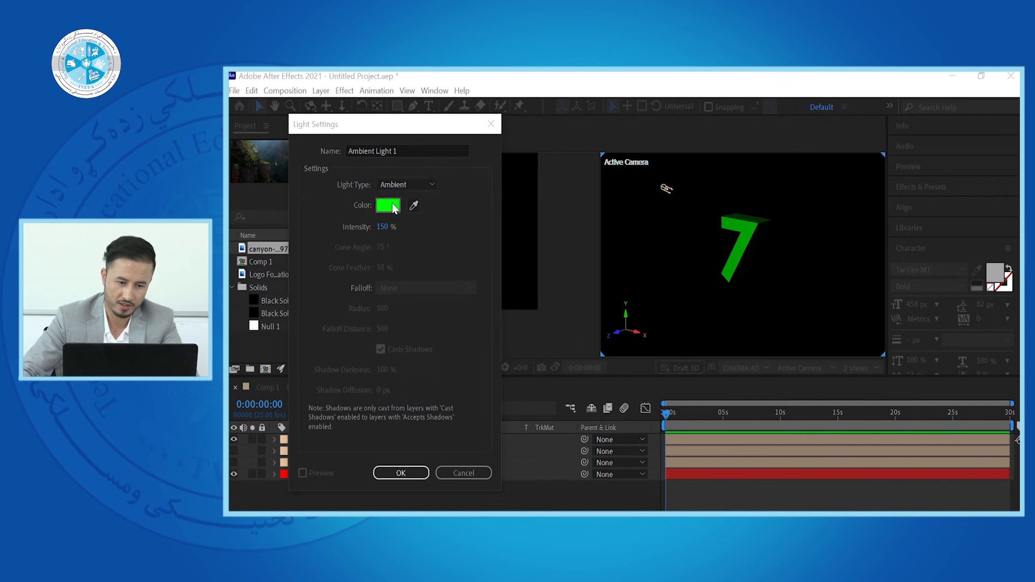
pyautogui.moveTo(653, 321); pyautogui.dragTo(658, 256)
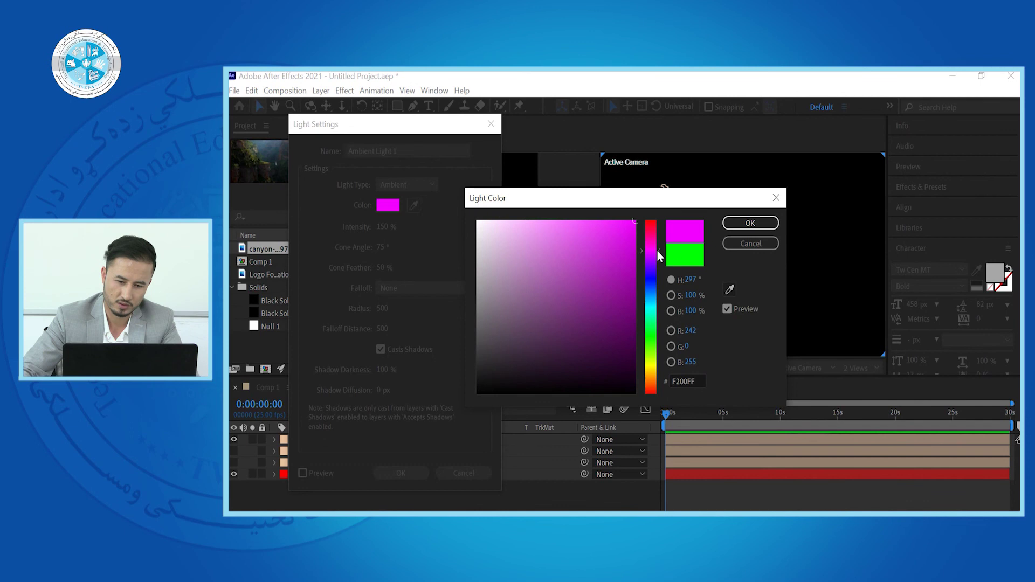
pyautogui.click(750, 222)
pyautogui.click(400, 473)
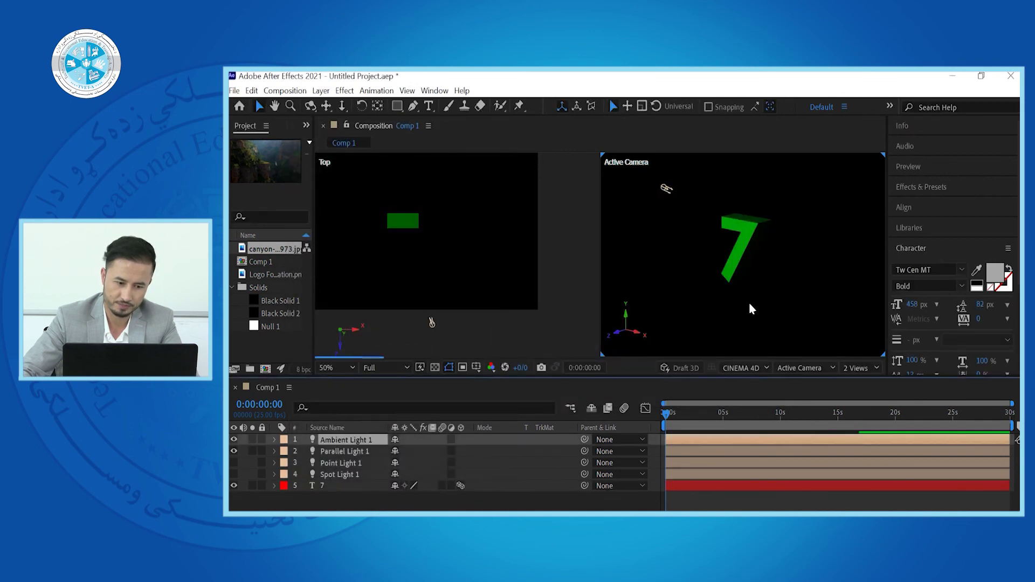
# Reduce the intensity of Ambient Light 1 to 64%
pyautogui.doubleClick(357, 441)
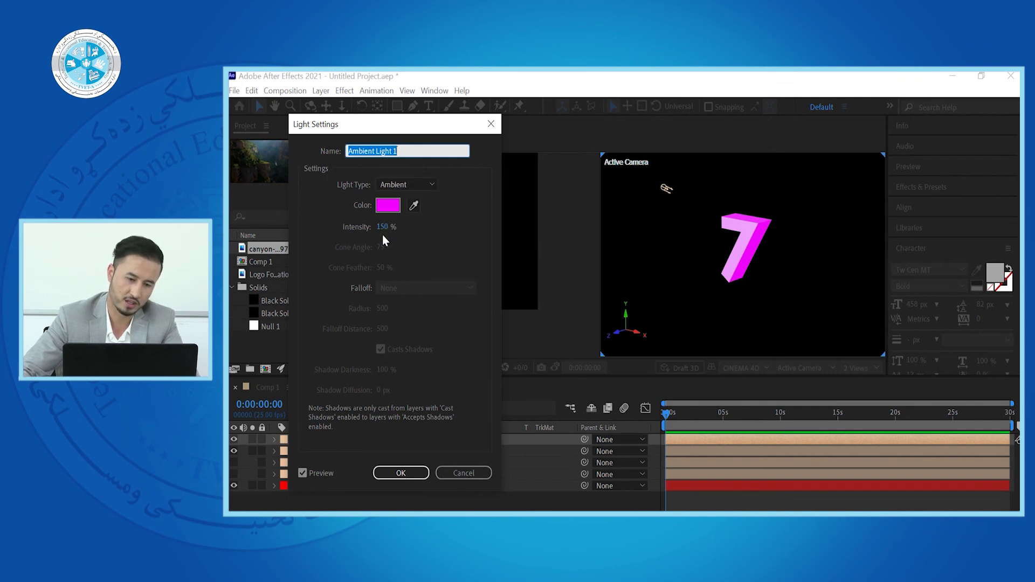
pyautogui.moveTo(383, 233)
pyautogui.mouseDown()
pyautogui.moveTo(359, 230)
pyautogui.moveTo(380, 226)
pyautogui.moveTo(371, 227)
pyautogui.mouseUp()
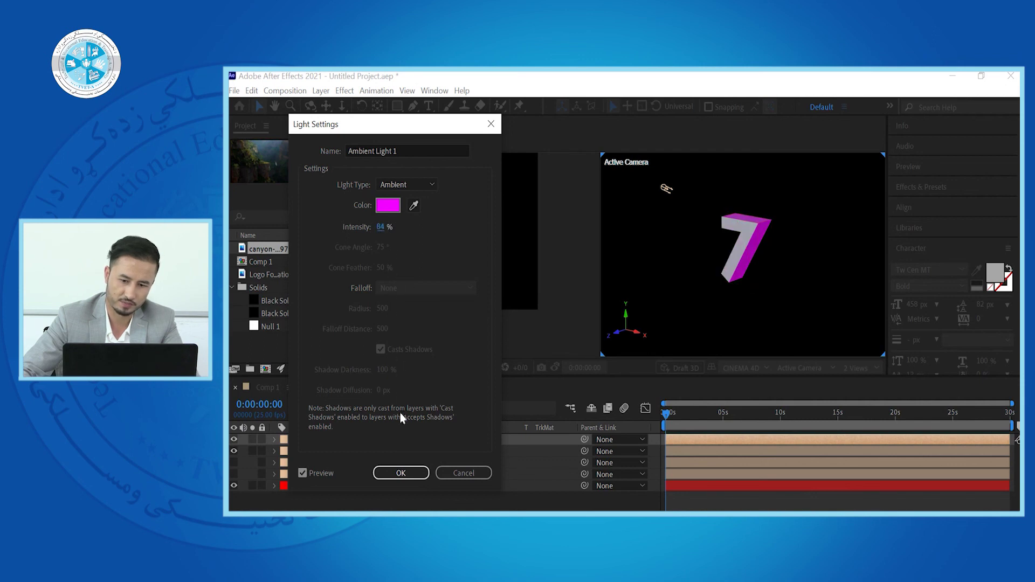
pyautogui.moveTo(388, 233); pyautogui.dragTo(373, 230)
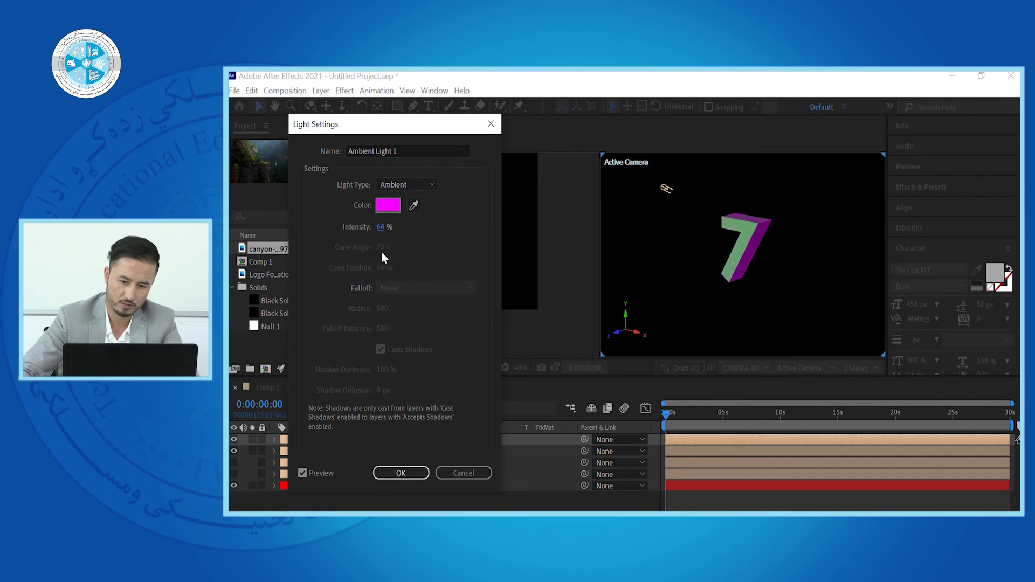
pyautogui.click(403, 472)
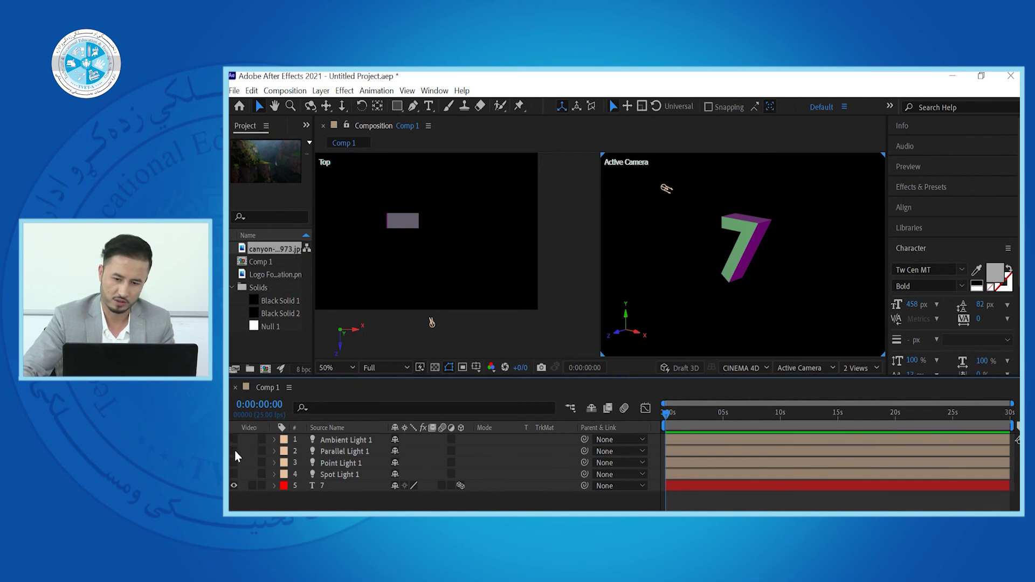
# Hide Ambient Light 1 and Parallel Light 1, and turn on the visibility of Point Light 1 and Spot Light 1
pyautogui.click(234, 459)
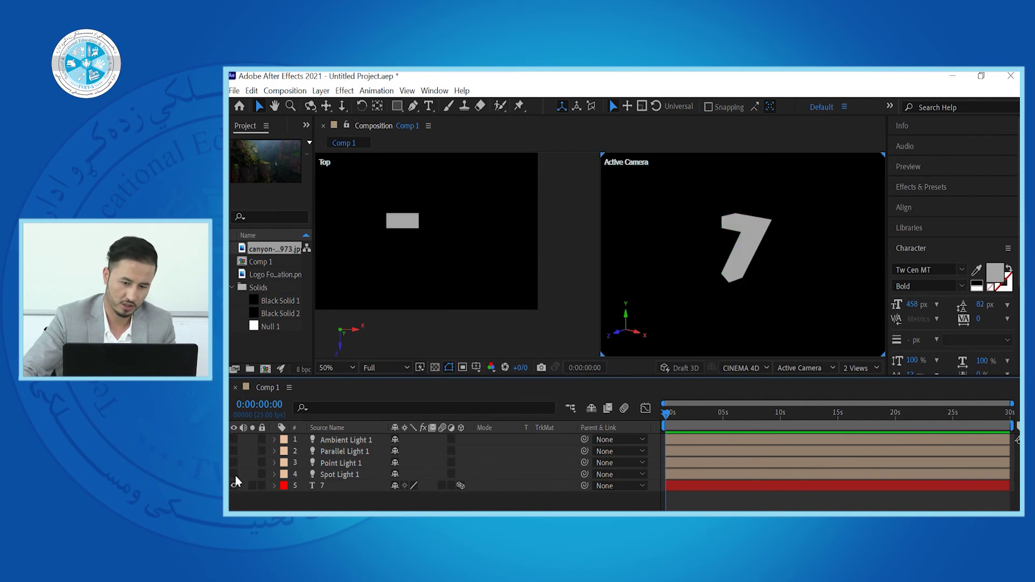
pyautogui.click(237, 470)
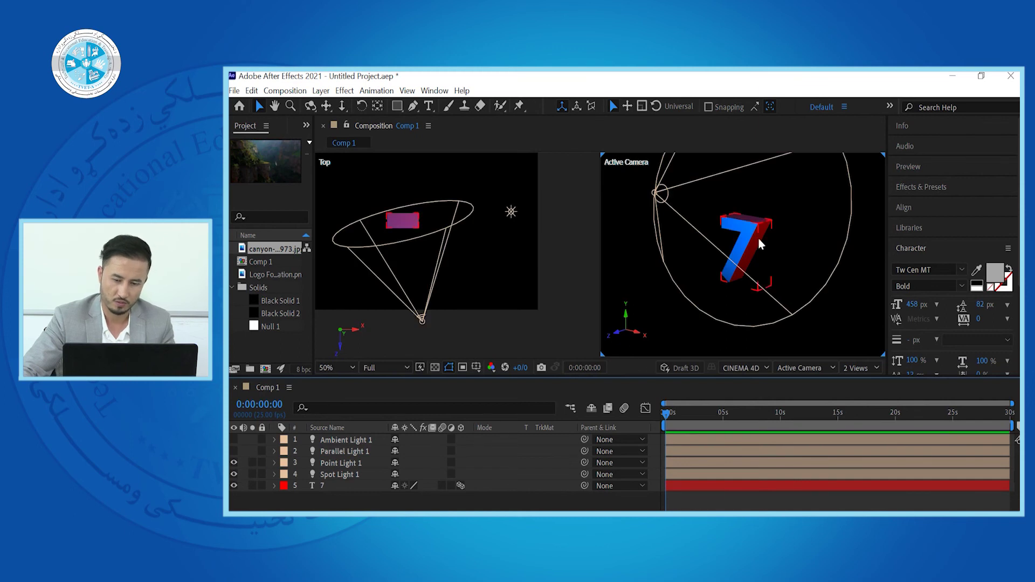